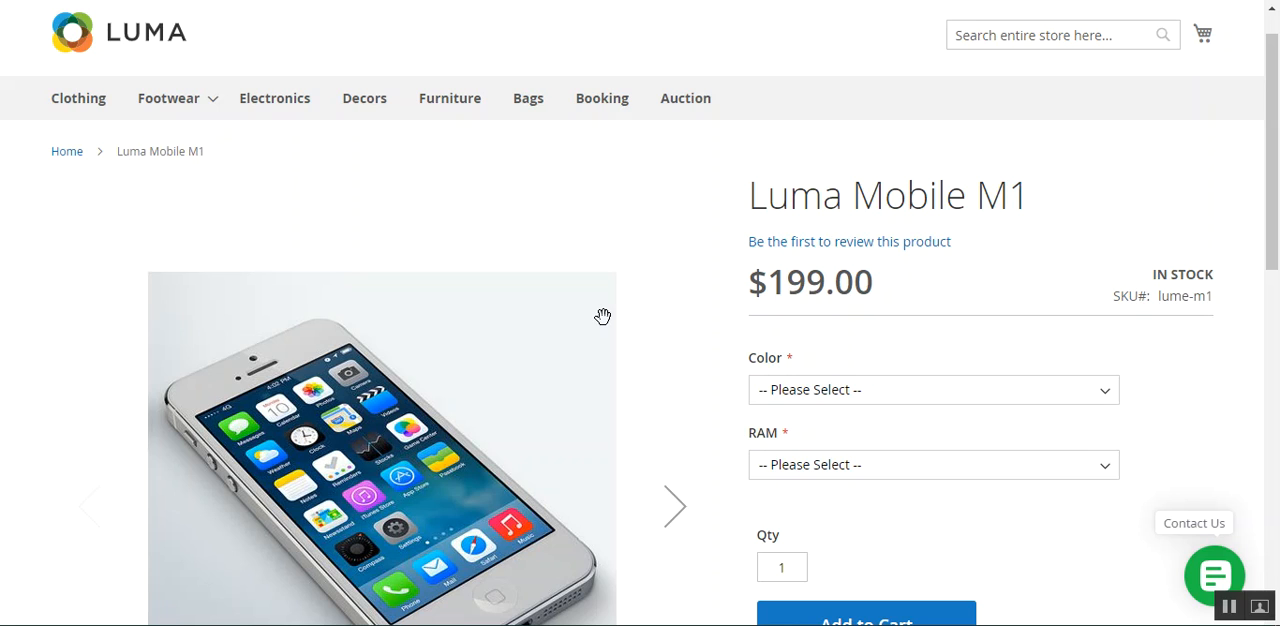
Choose White as the color and 4GB as the RAM for Luma Mobile M1, and check the updated price
mouse_move(1278, 139)
left_mouse_down()
mouse_move(1278, 153)
mouse_move(1278, 118)
left_mouse_up()
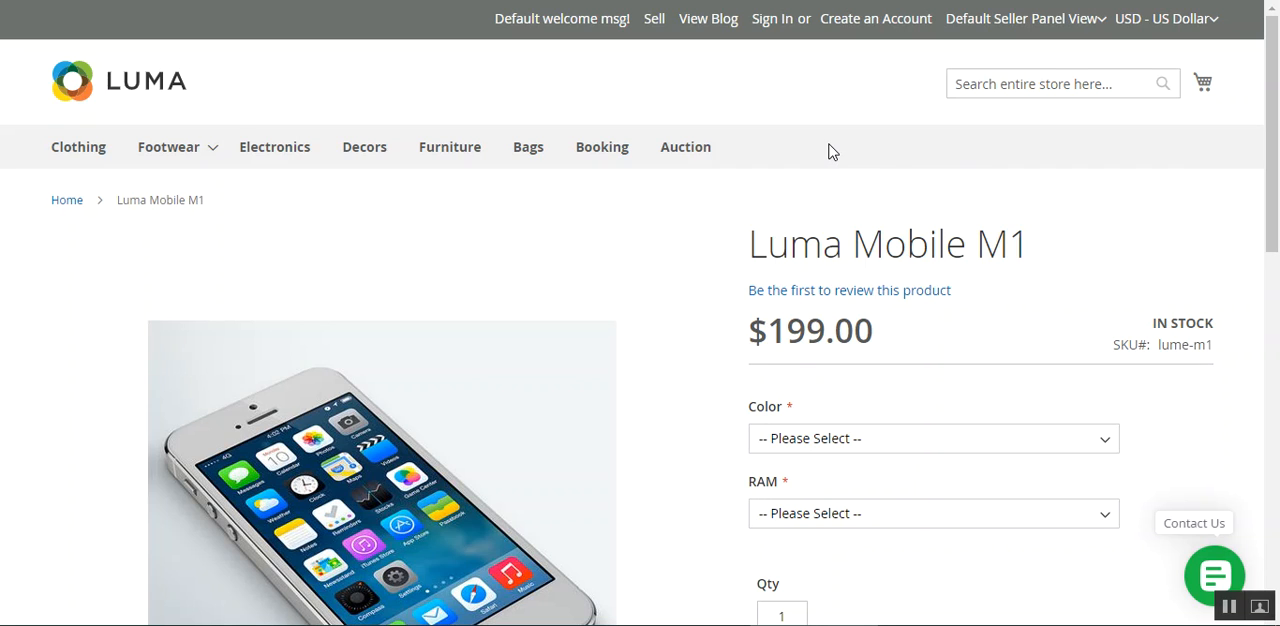
scroll(1272, 180, "down", 2)
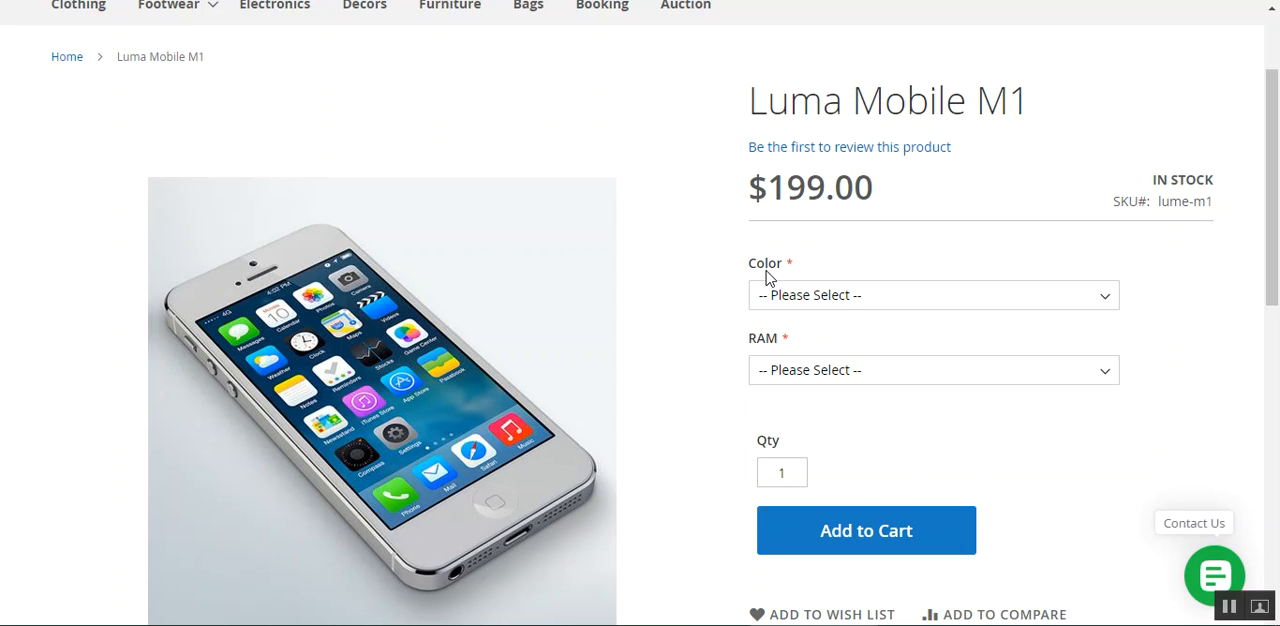
left_click(873, 305)
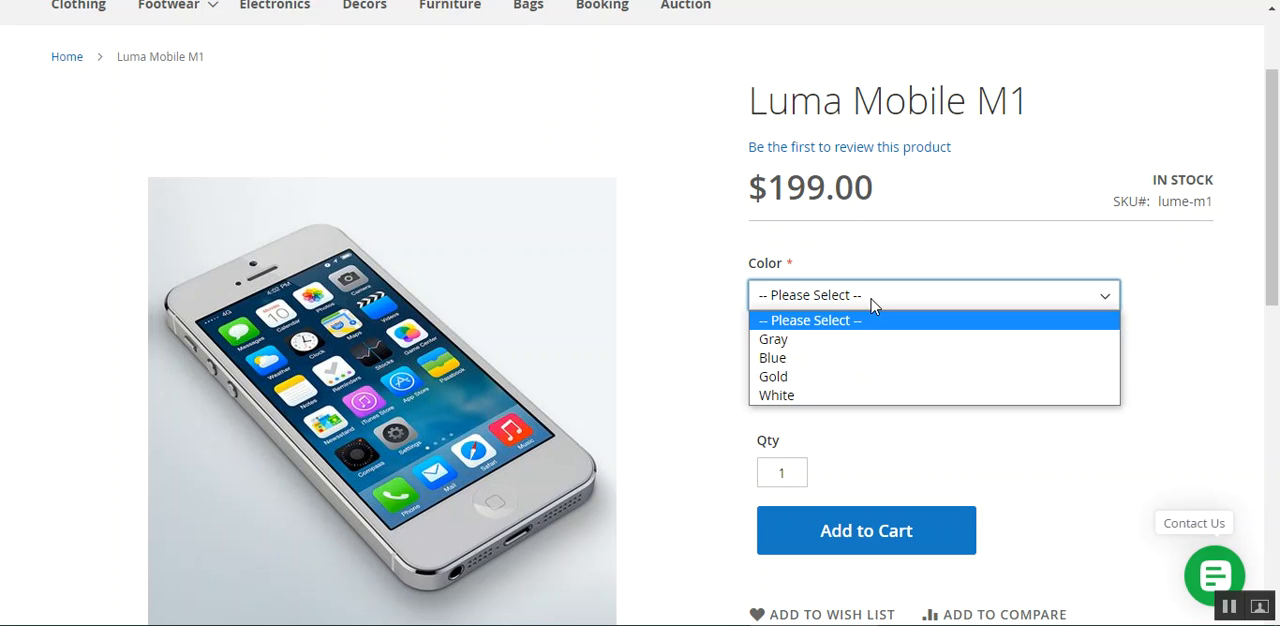
left_click(855, 396)
left_click(838, 379)
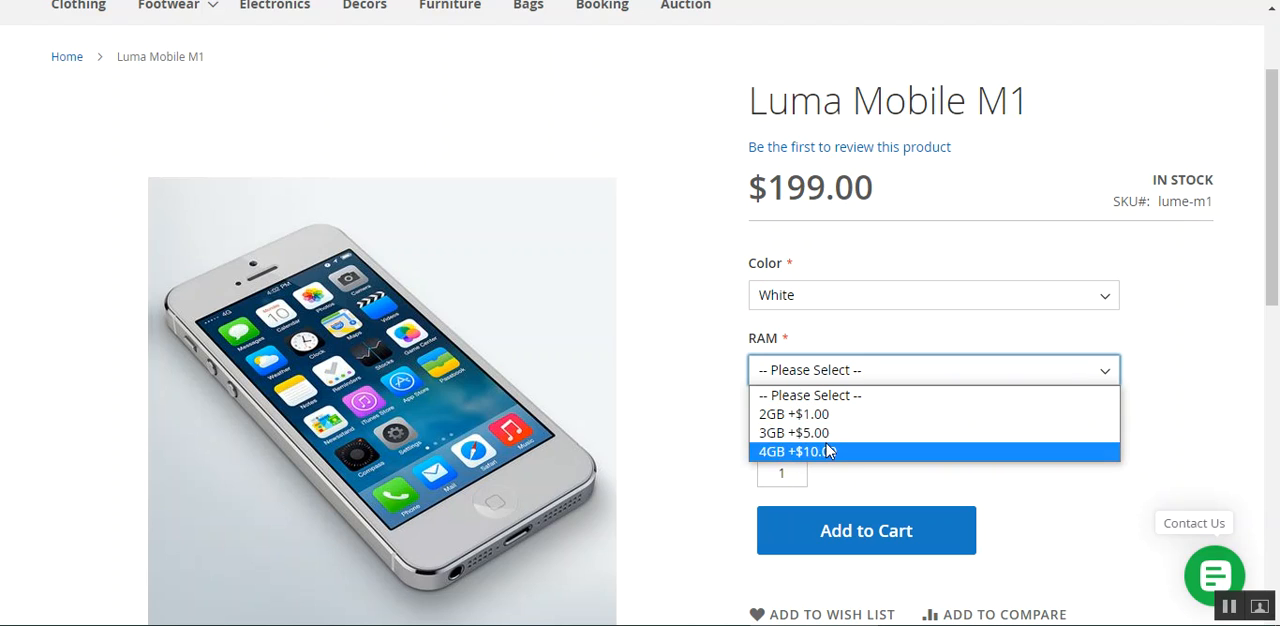
left_click(717, 337)
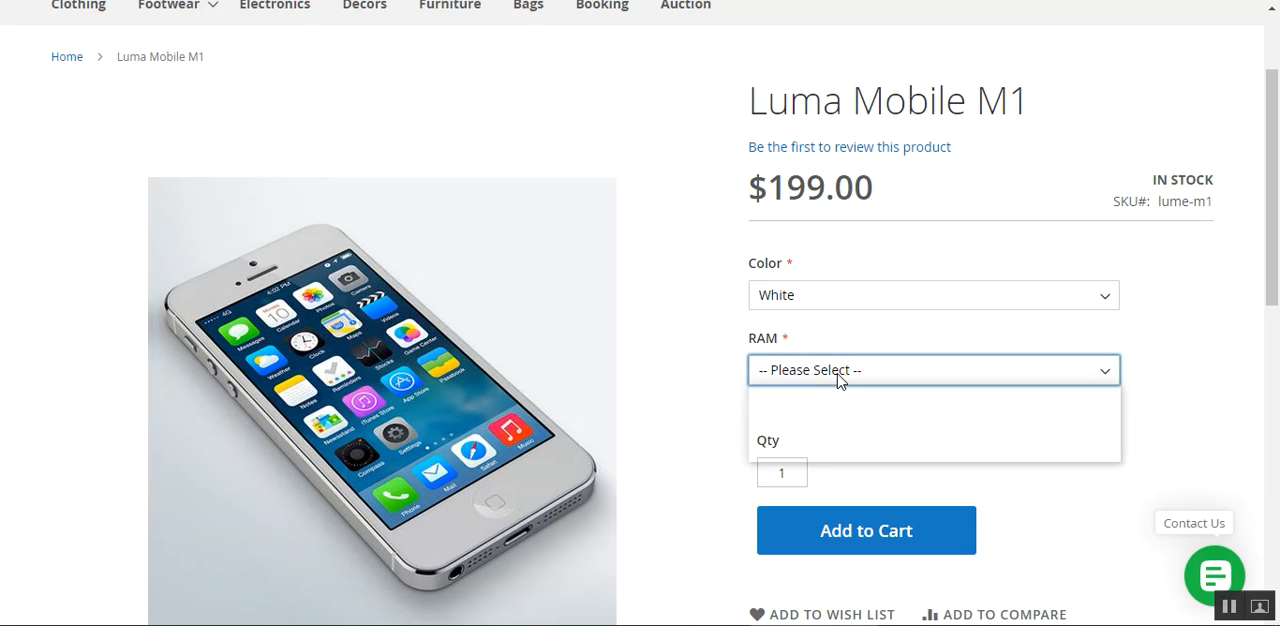
left_click(827, 452)
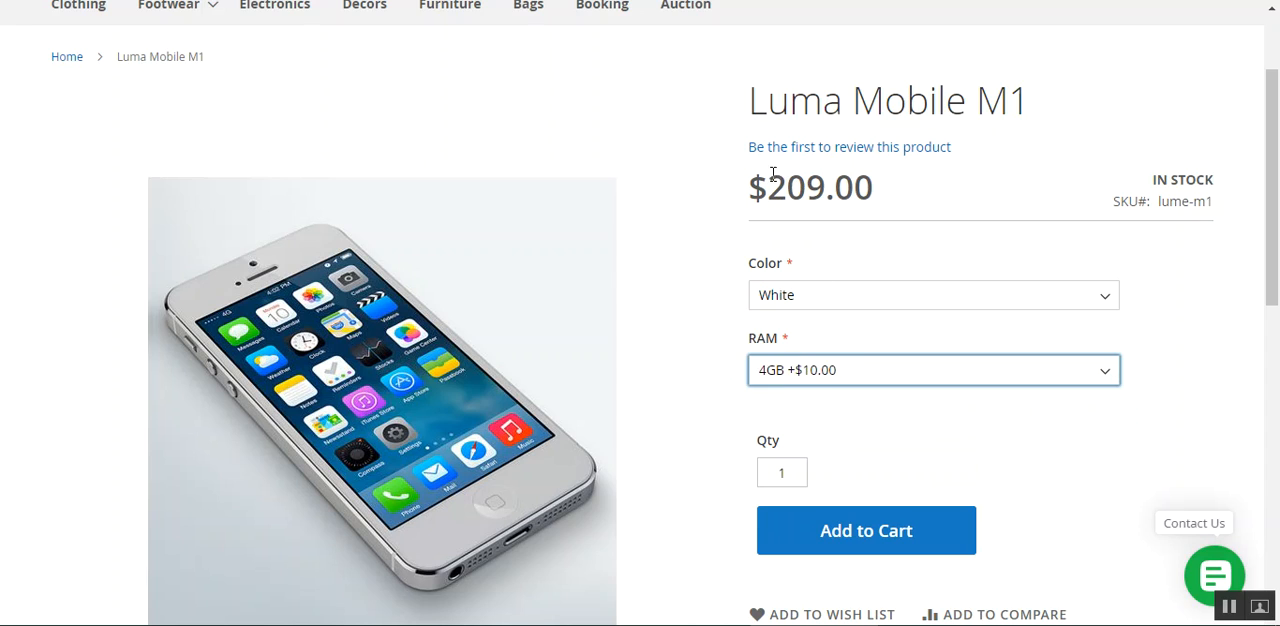
left_click_drag(742, 187, 868, 192)
left_click(864, 194)
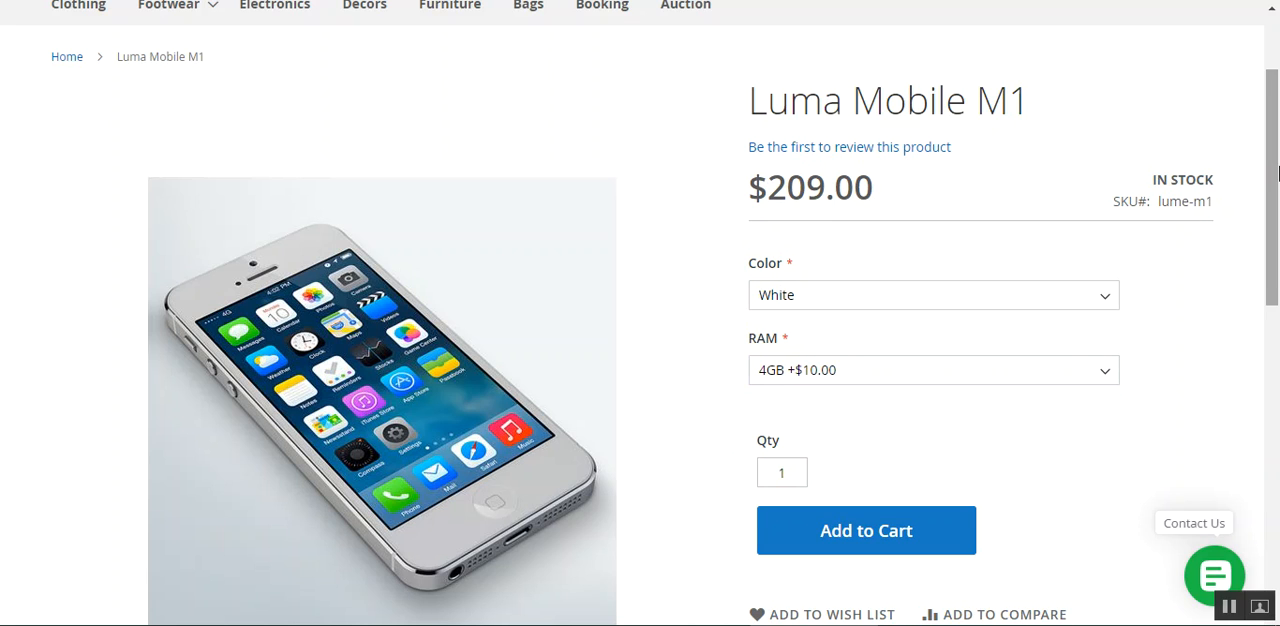
Review the color choices and the product's full-size image gallery, returning to the first phone photo
left_click_drag(1276, 175, 1276, 207)
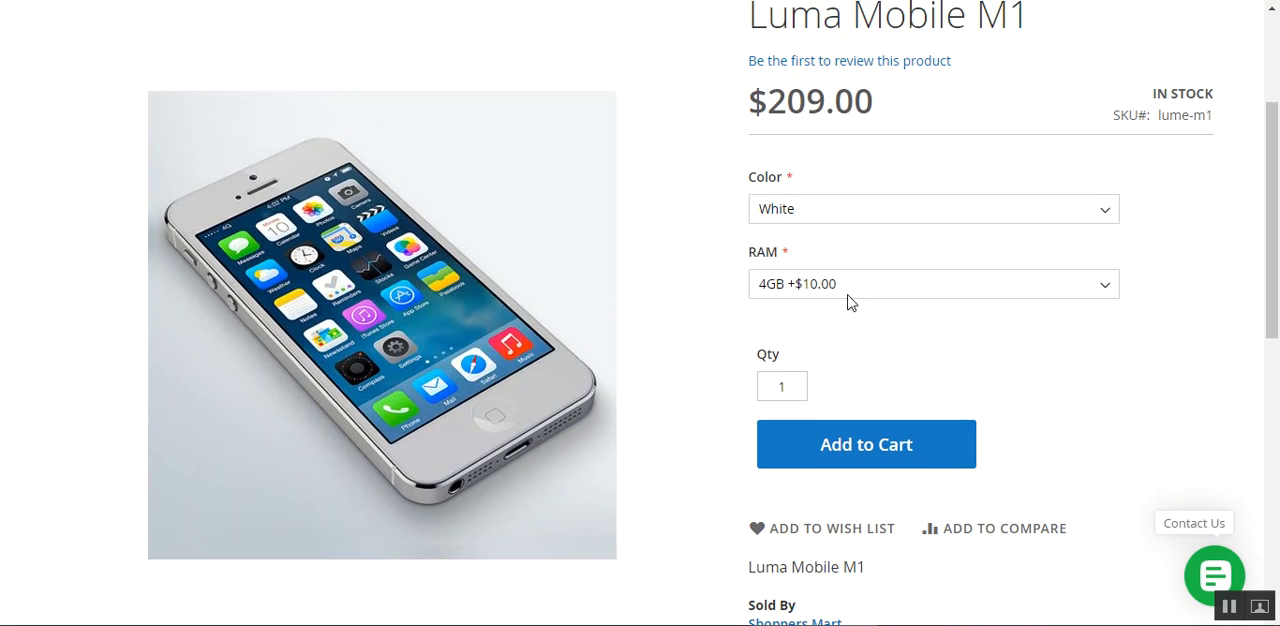
left_click(845, 224)
left_click(717, 256)
left_click(814, 214)
left_click(648, 244)
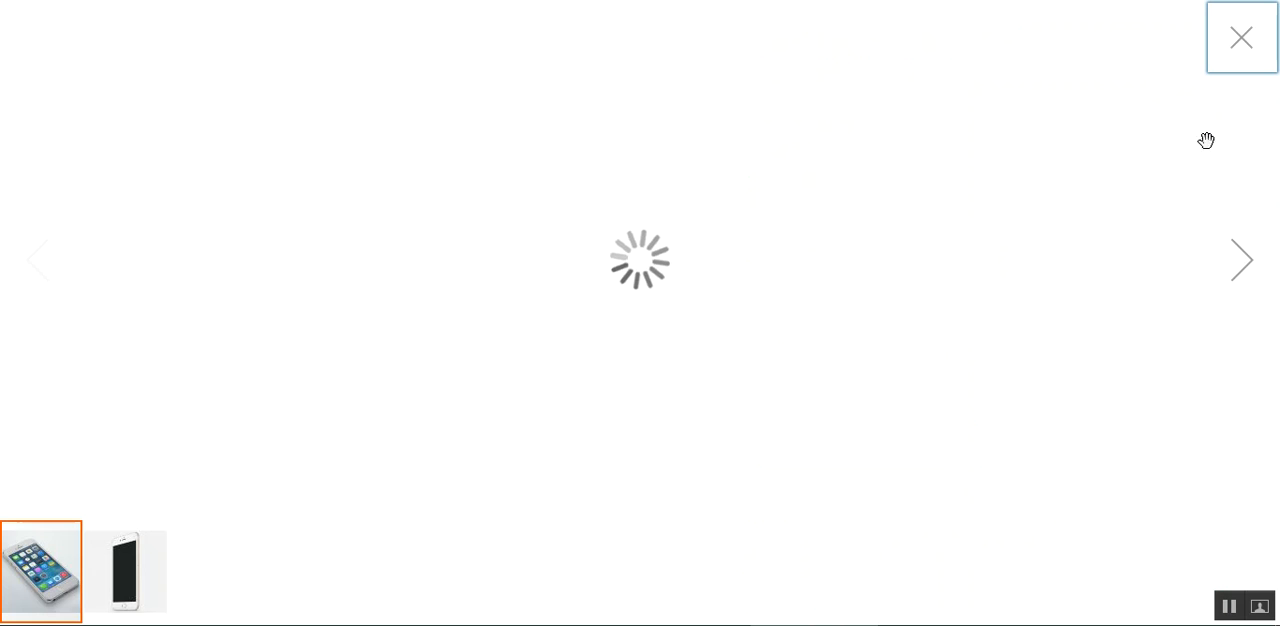
left_click(1249, 49)
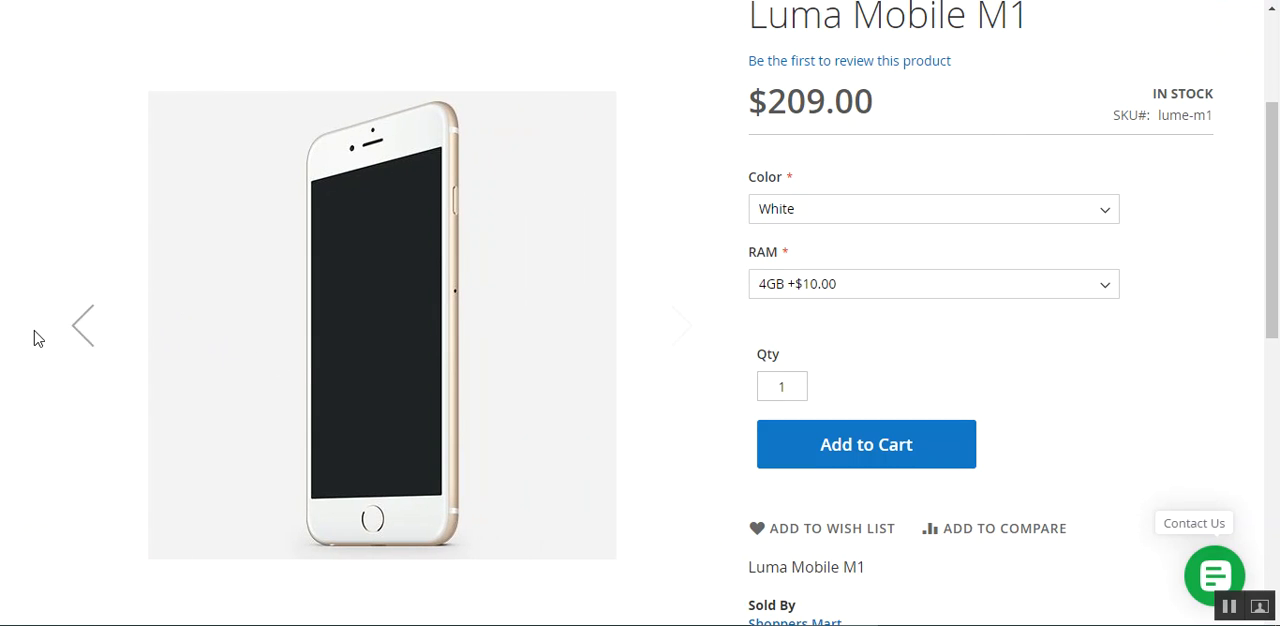
left_click(86, 328)
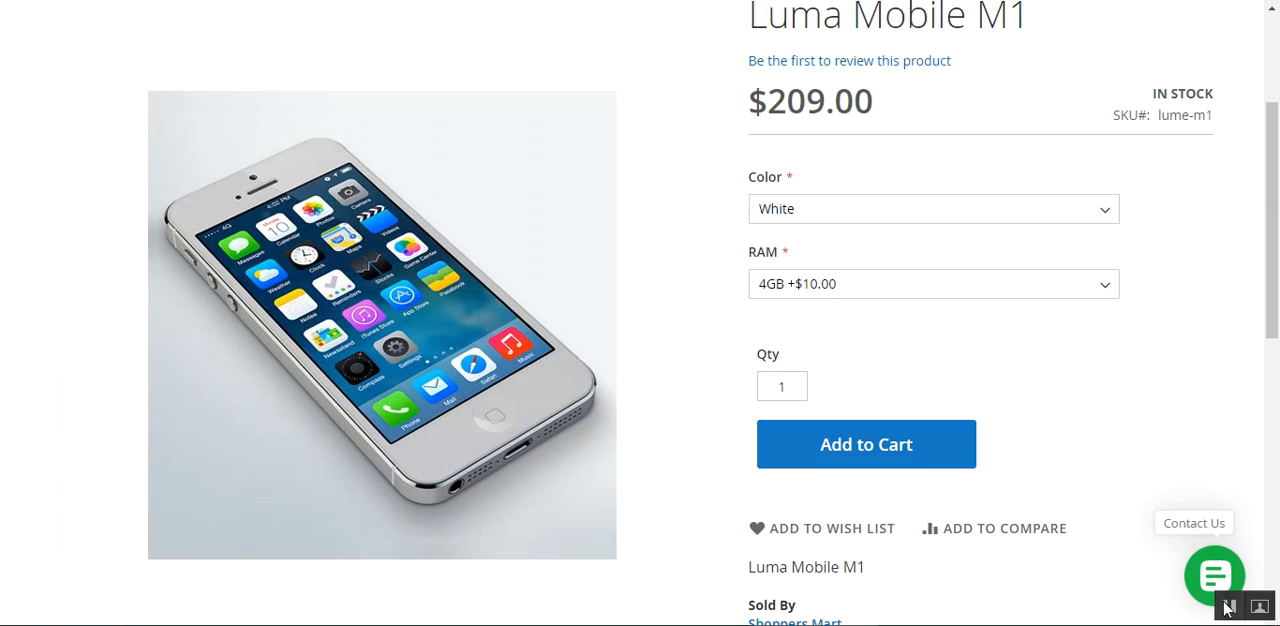
Switch the phone's RAM option to 2GB and back to 4GB to compare the price
left_click(838, 289)
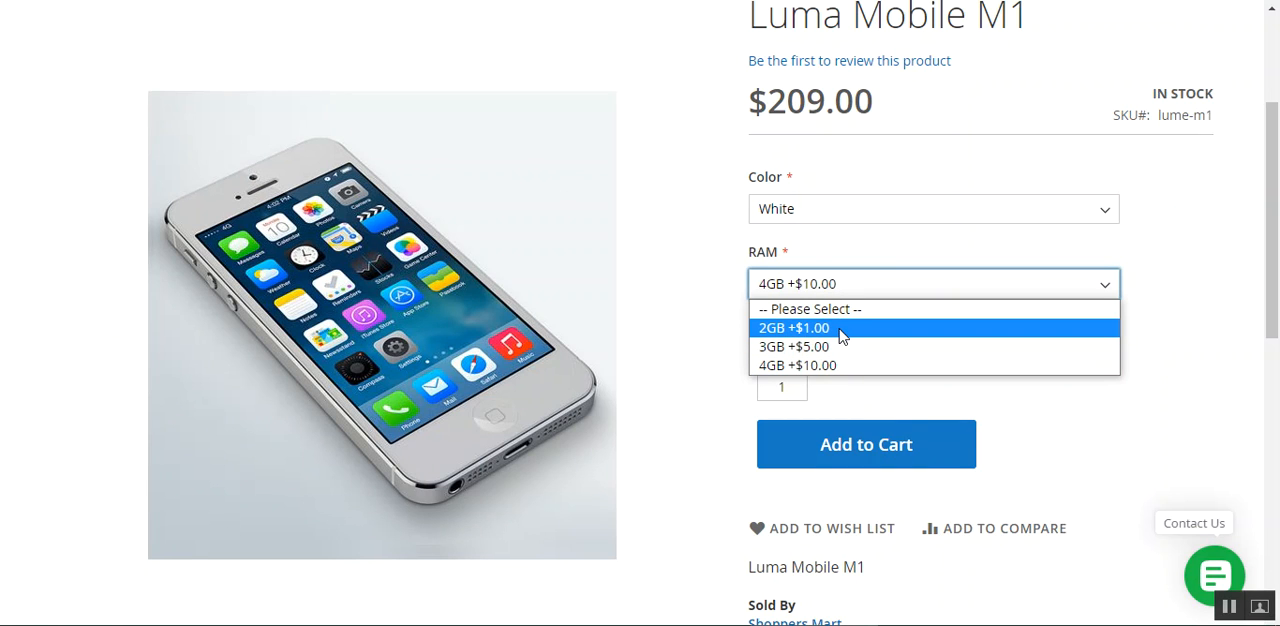
left_click(842, 330)
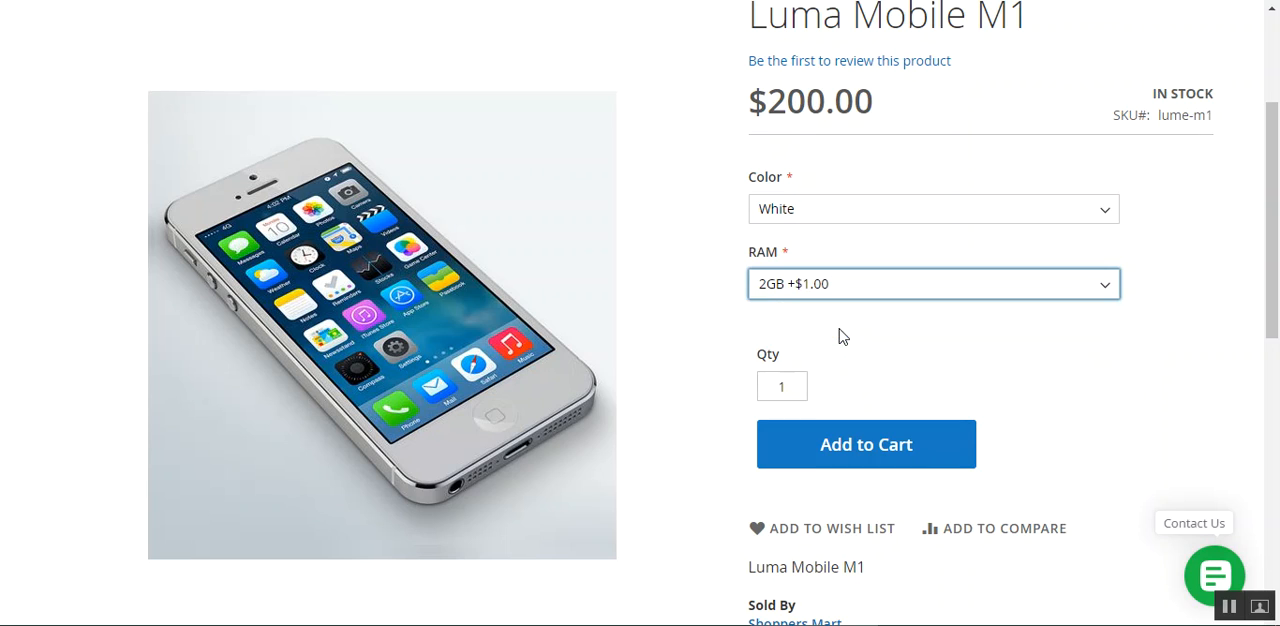
left_click(829, 284)
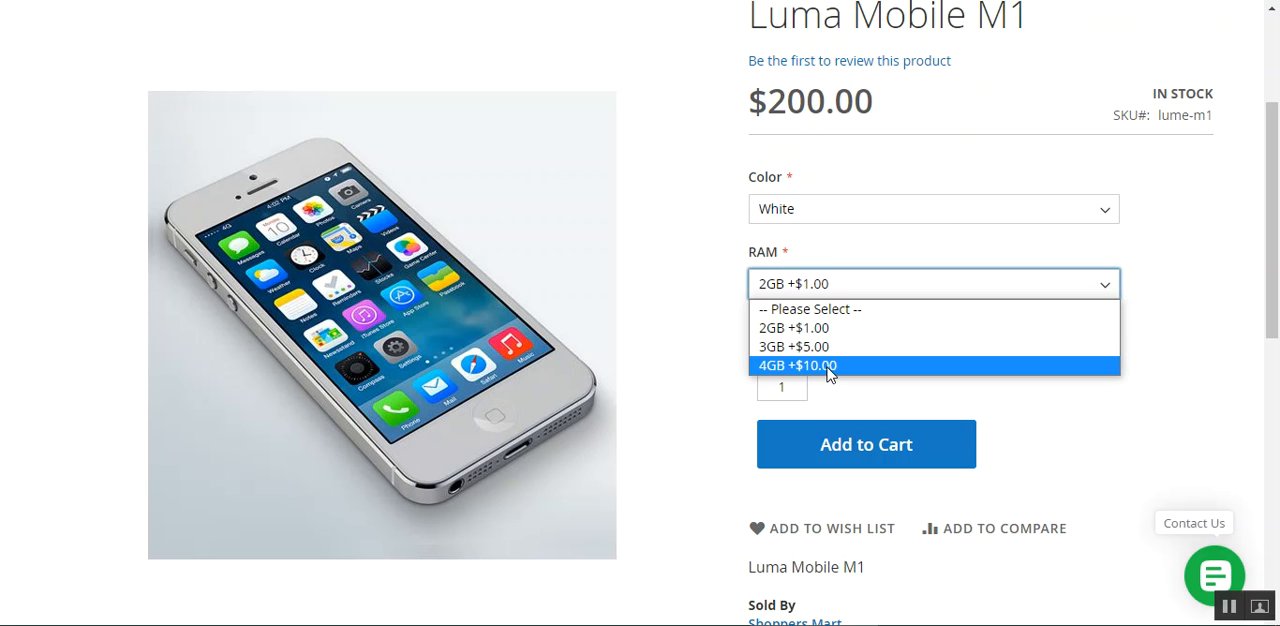
left_click(828, 366)
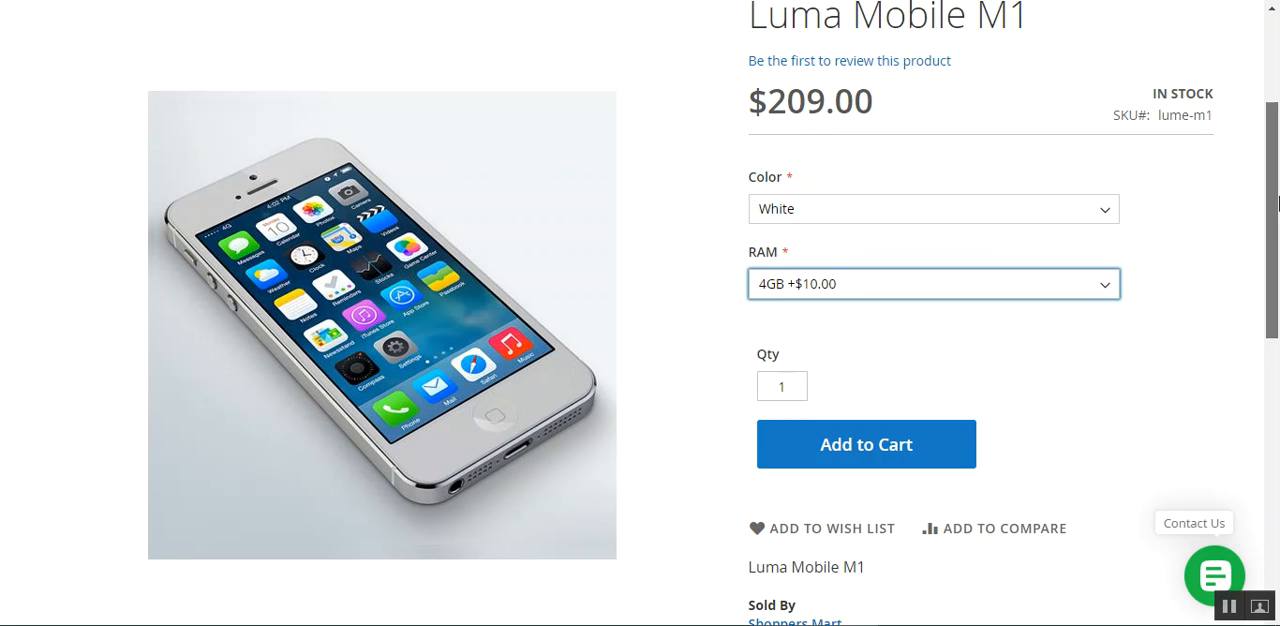
Add one Luma Mobile M1 in White with 4GB RAM to the cart
left_click_drag(1275, 150, 1276, 199)
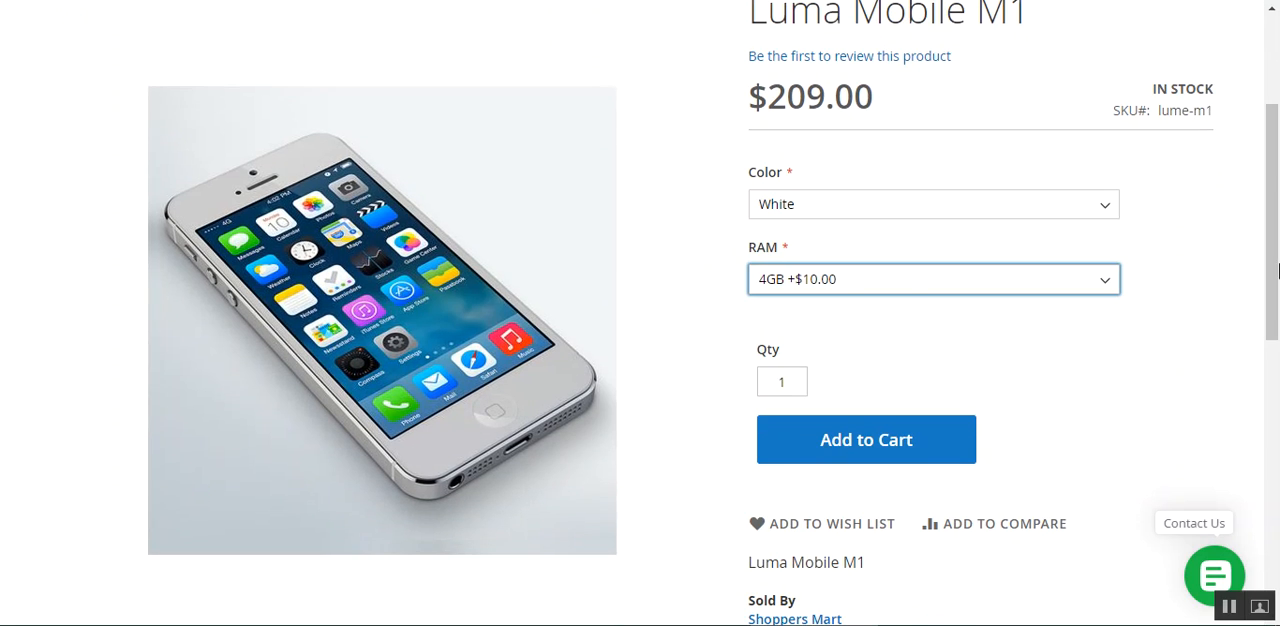
left_click_drag(1277, 266, 1278, 210)
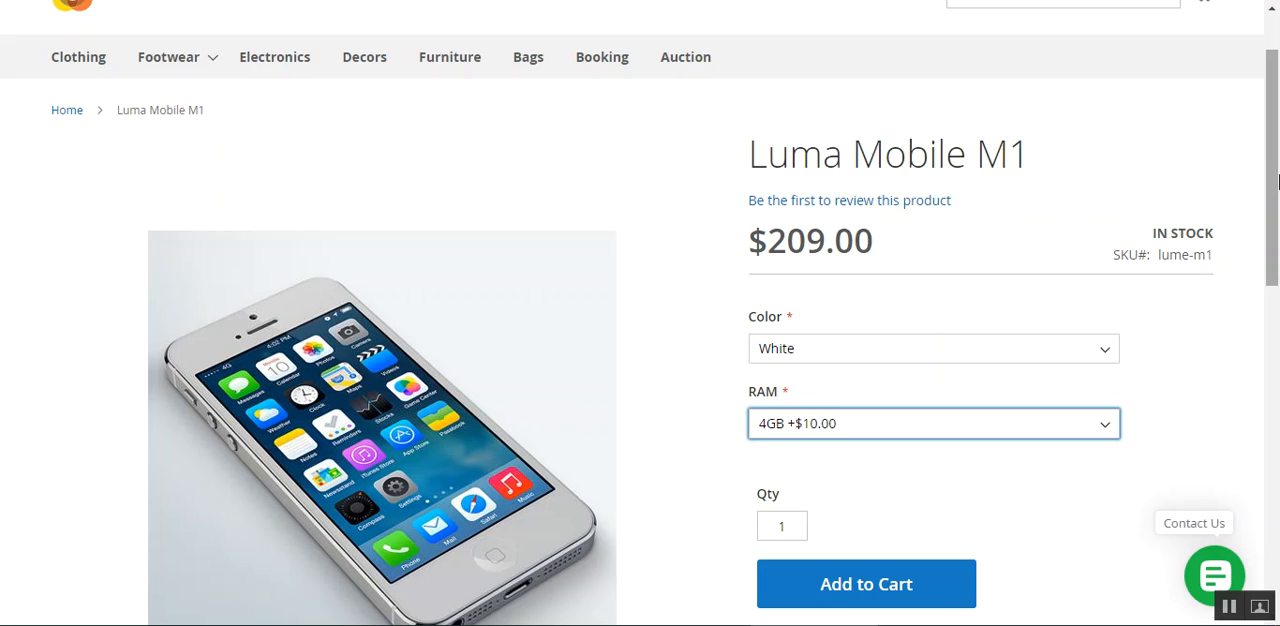
left_click(718, 466)
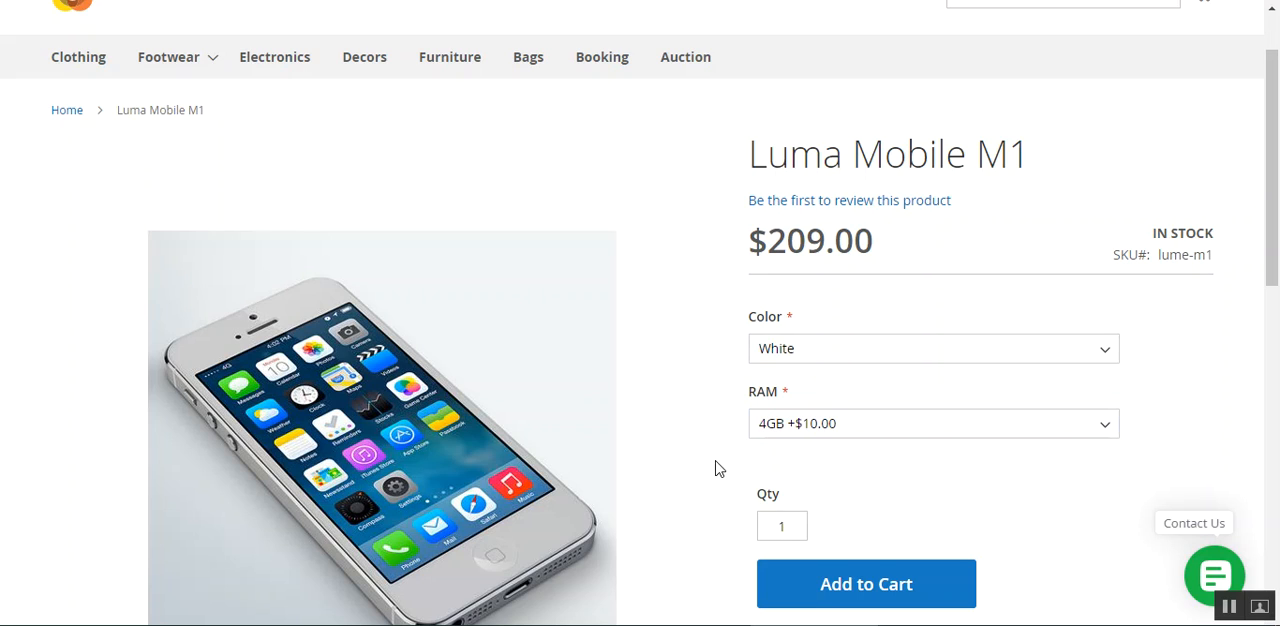
left_click(893, 590)
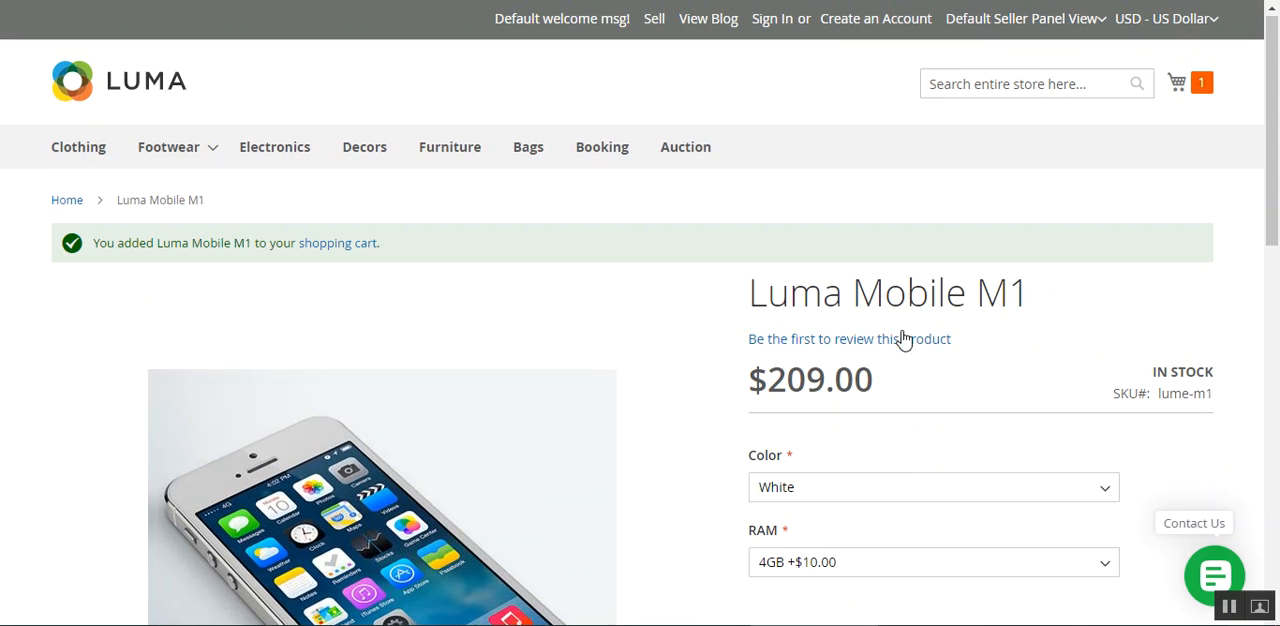
Open the mini cart and expand the phone's details to check its color and RAM
left_click(1177, 84)
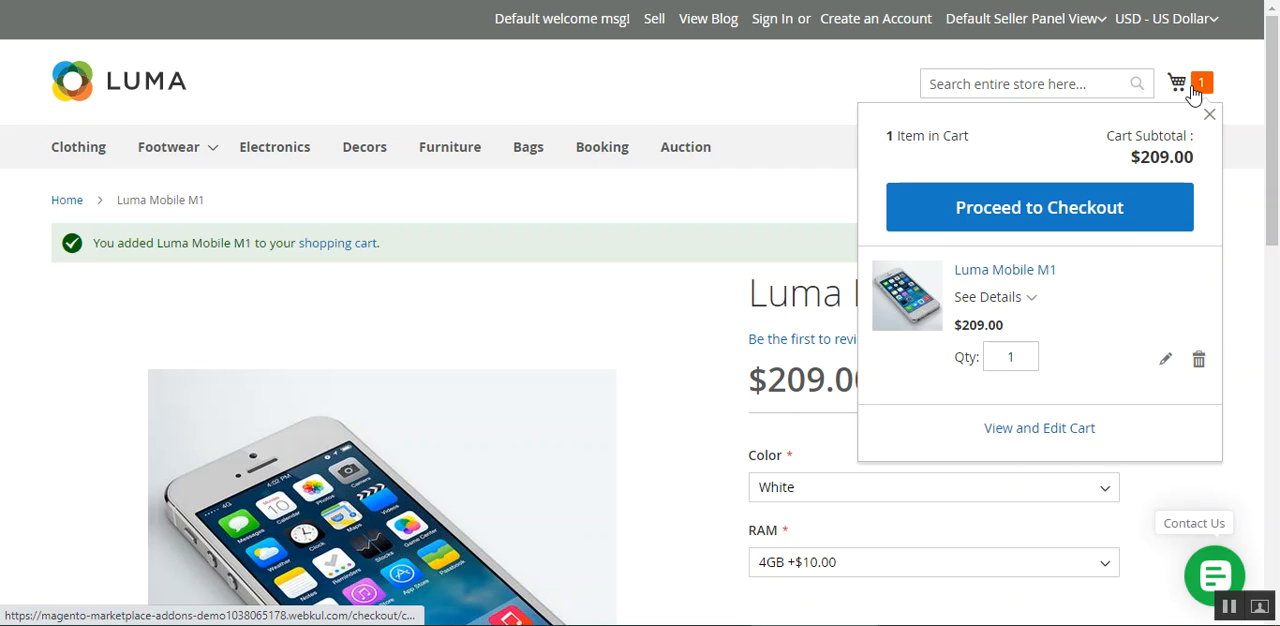
left_click(1025, 300)
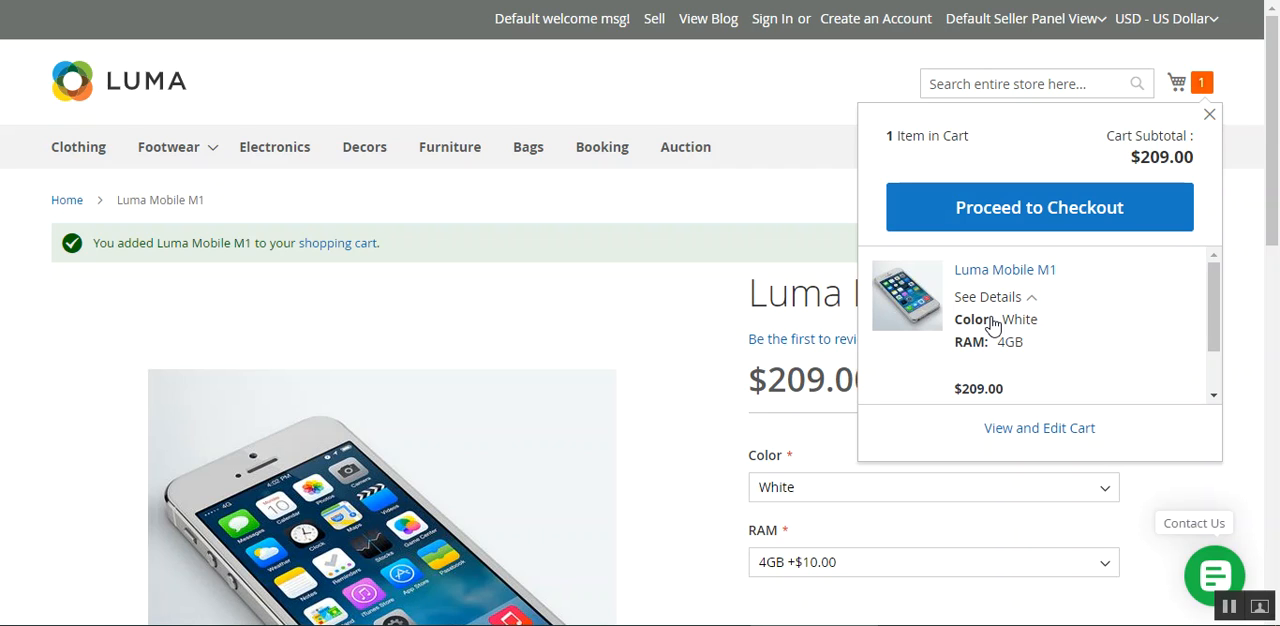
mouse_move(1014, 324)
left_mouse_down()
mouse_move(1031, 322)
mouse_move(1015, 345)
left_mouse_up()
left_click_drag(1216, 332, 1141, 228)
triple_click(1087, 319)
left_click(1066, 370)
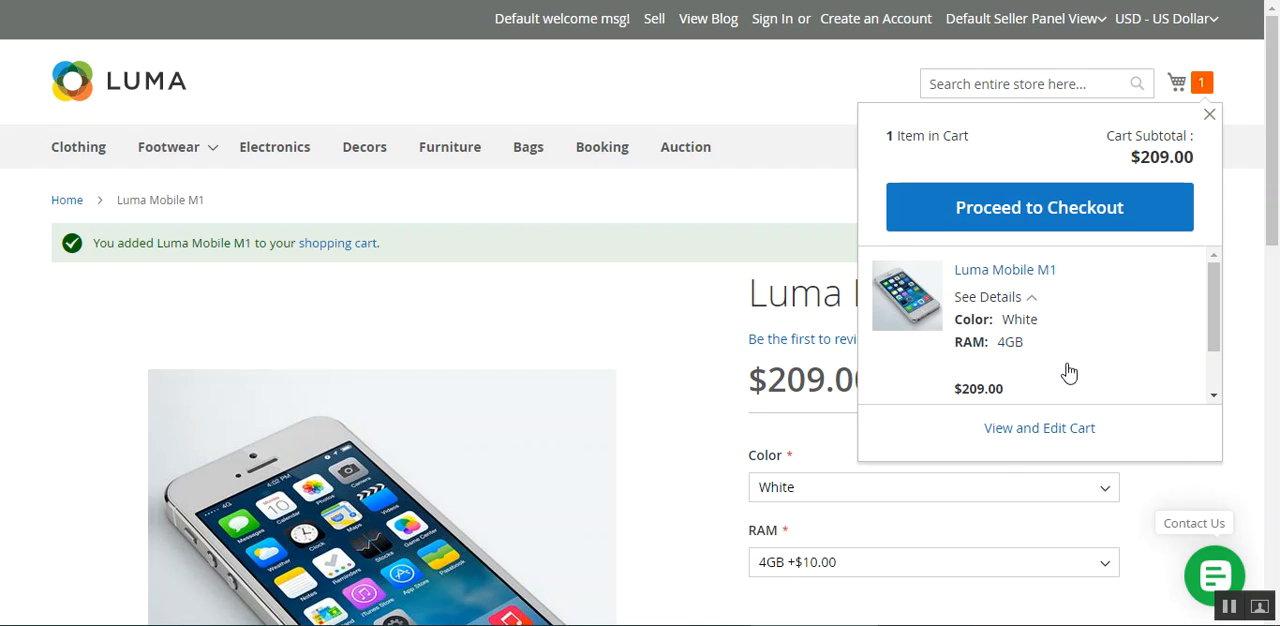
Proceed to checkout and enter the customer's email address for the shipping details
left_click(1040, 214)
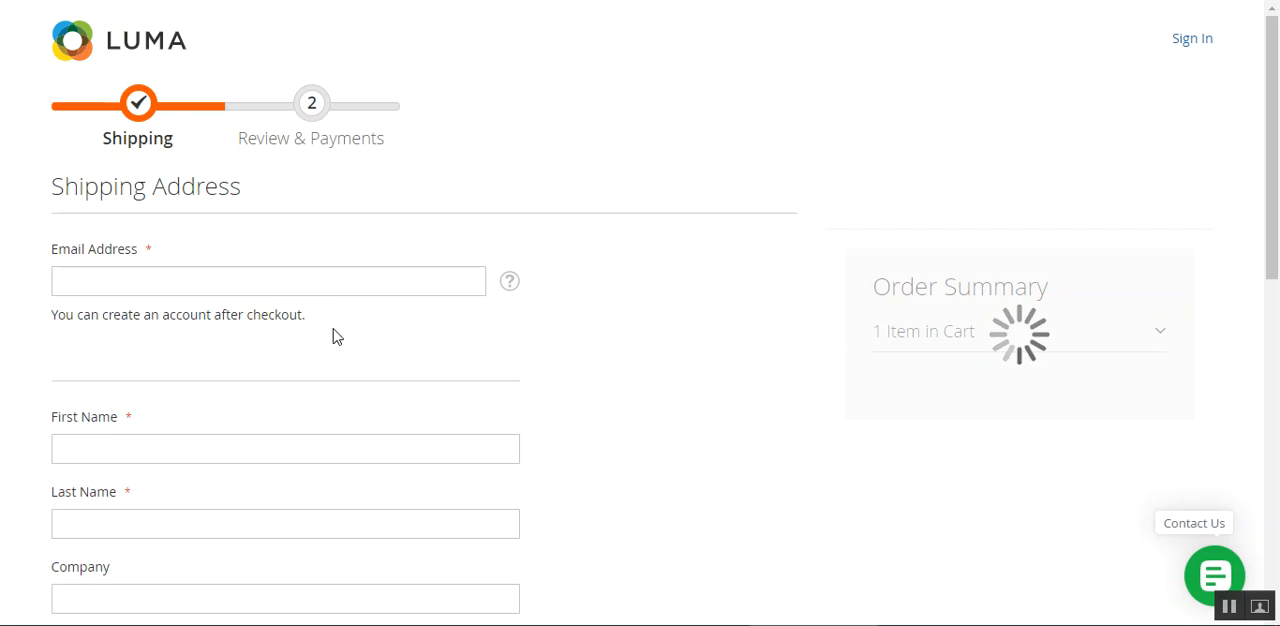
left_click(248, 281)
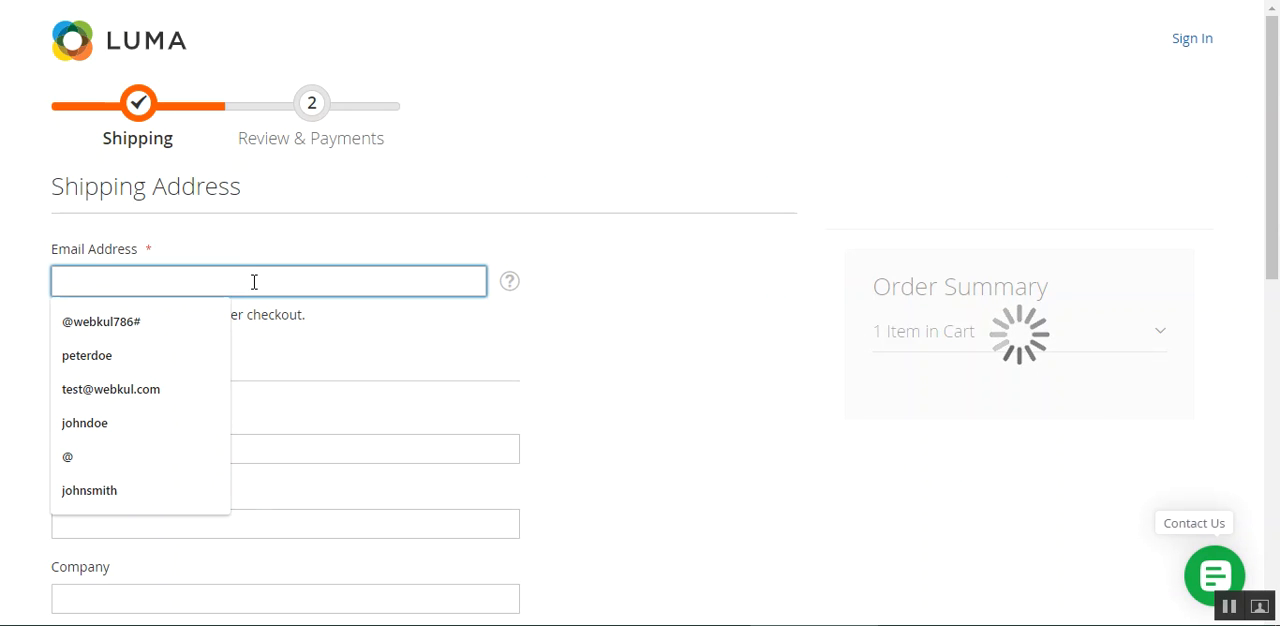
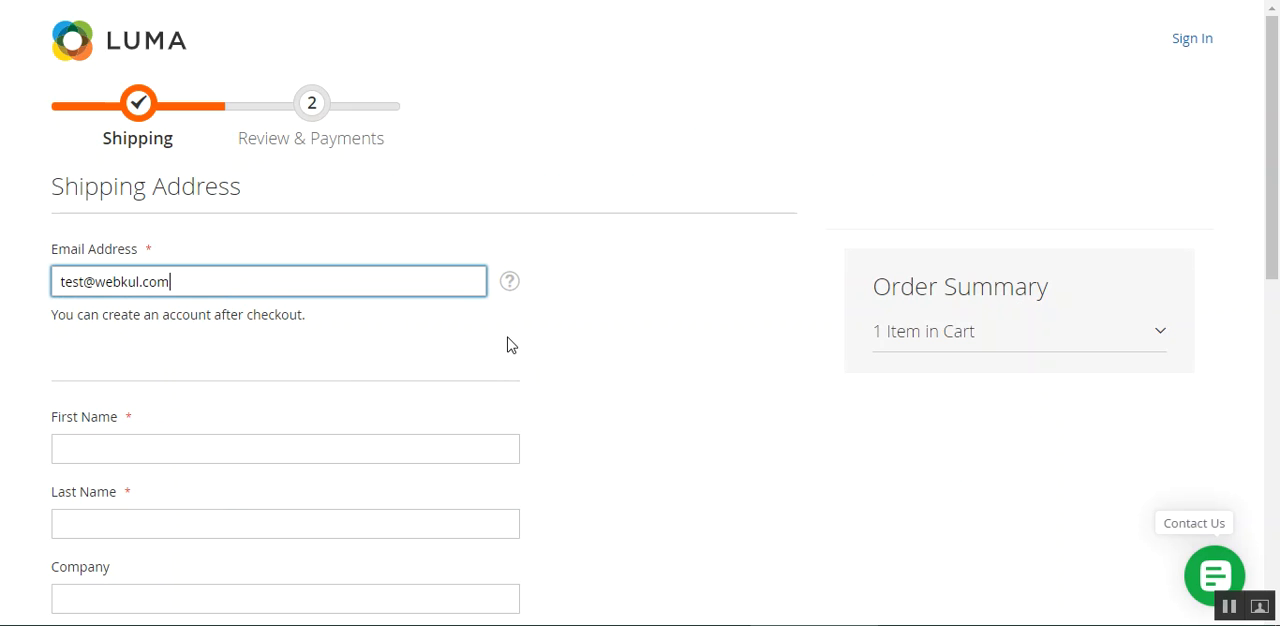
left_click(636, 388)
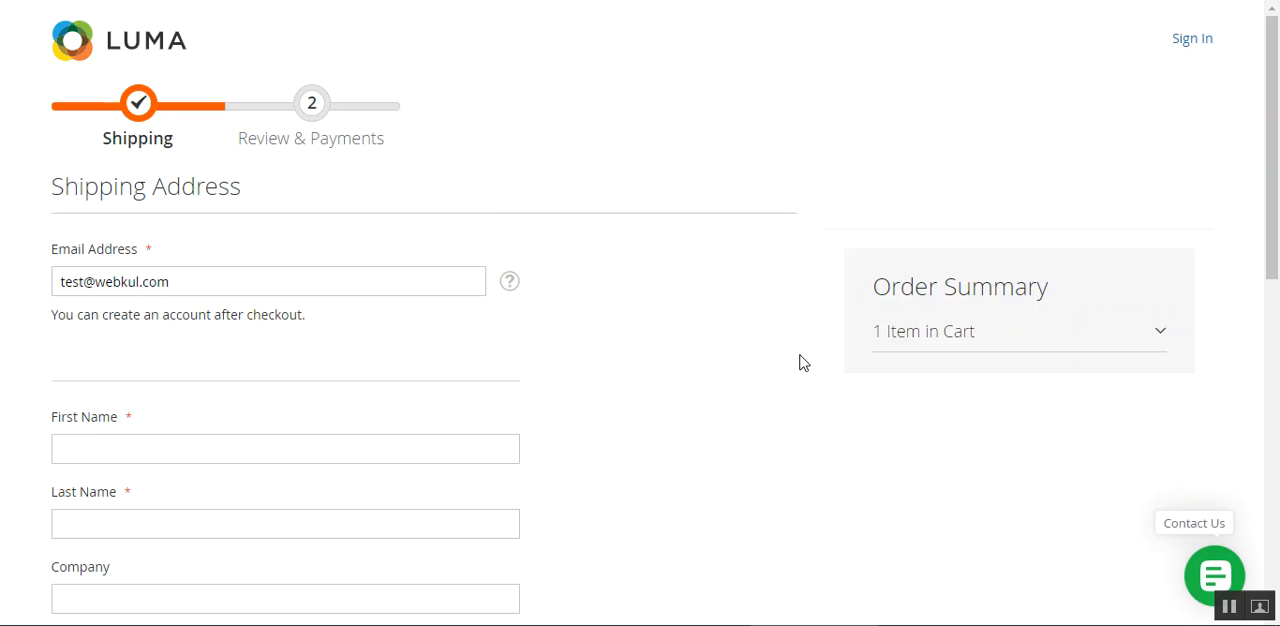
Expand the cart item and its details in the order summary to check the selected color and RAM
left_click(950, 338)
left_click(1040, 460)
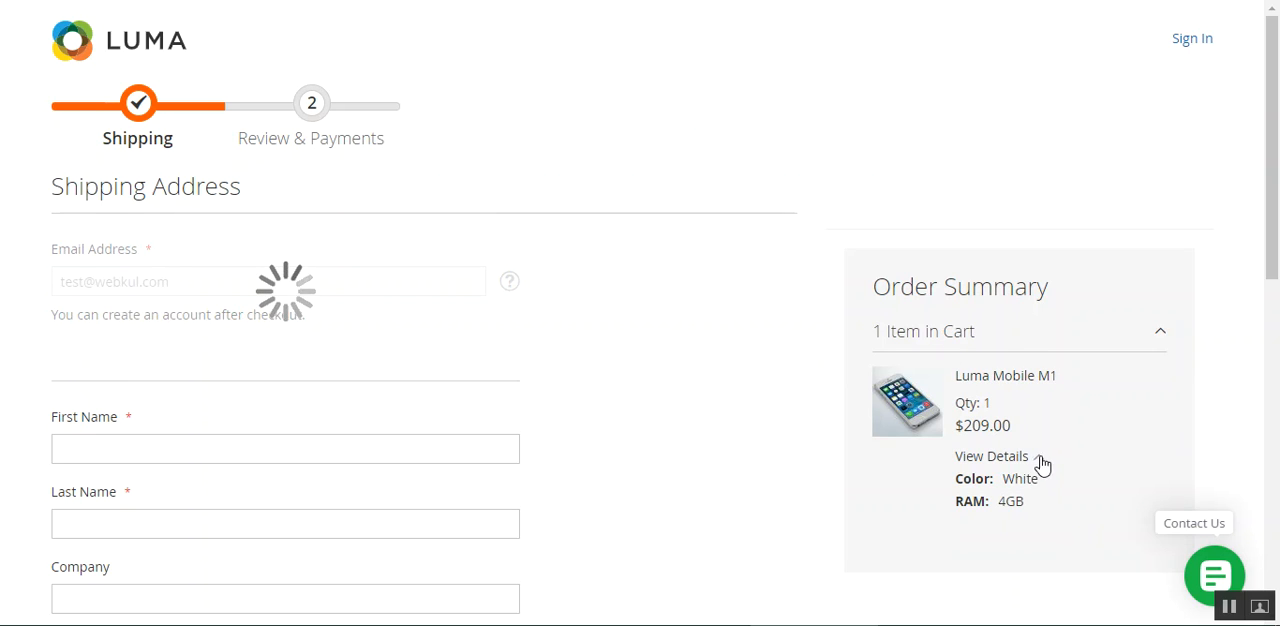
left_click_drag(1038, 480, 1006, 480)
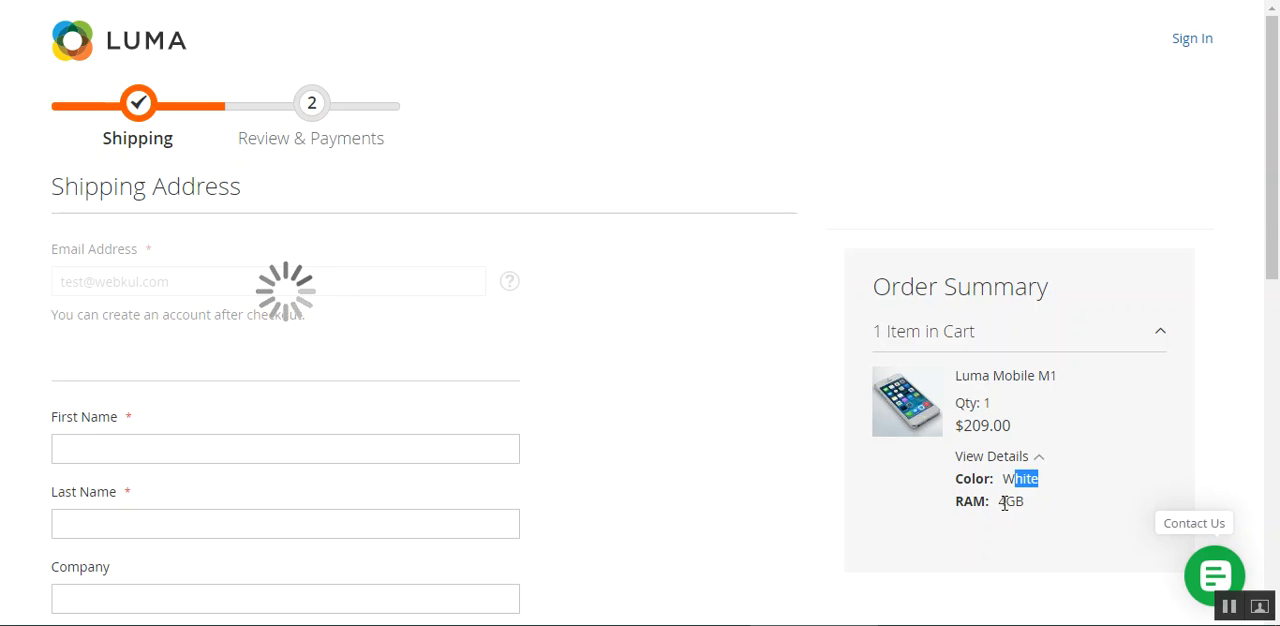
double_click(1010, 501)
left_click(757, 483)
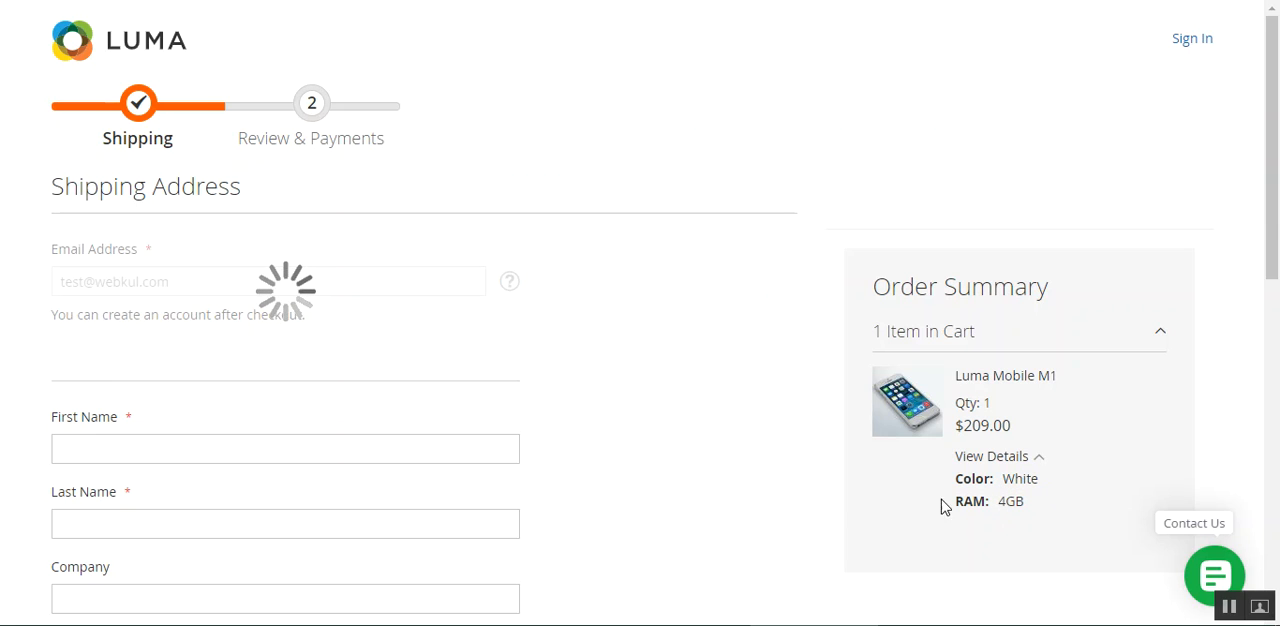
Log in to the existing customer account at checkout and expand the phone's details in the order summary
left_click_drag(1277, 252, 1278, 280)
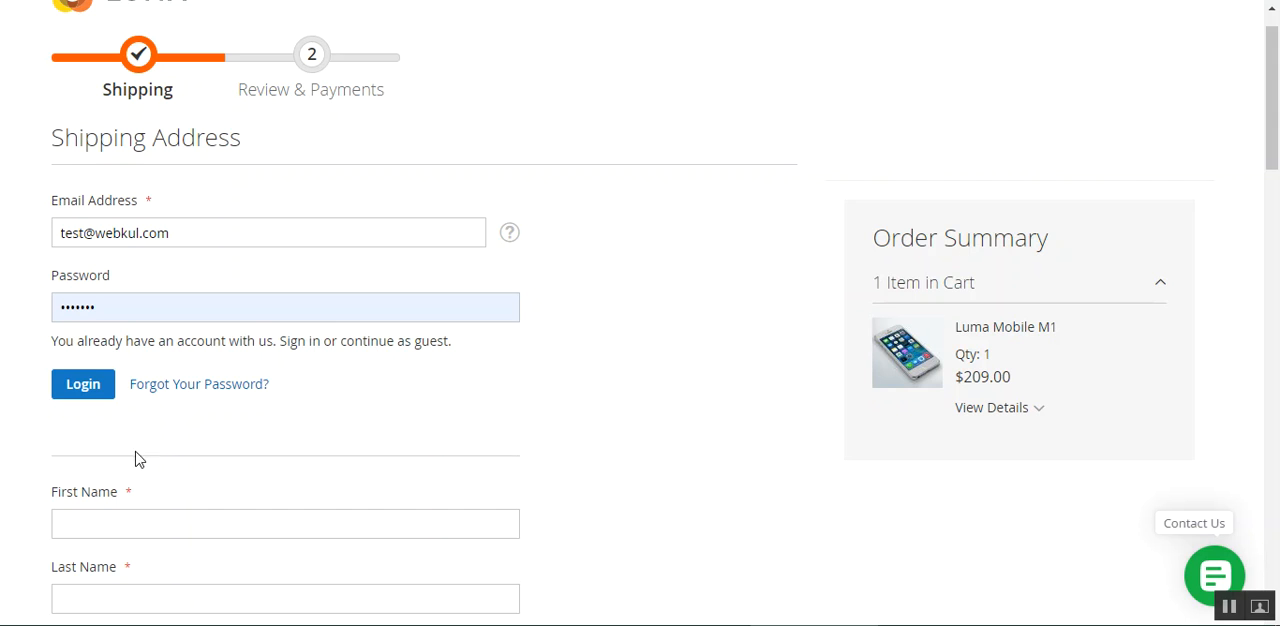
left_click(90, 390)
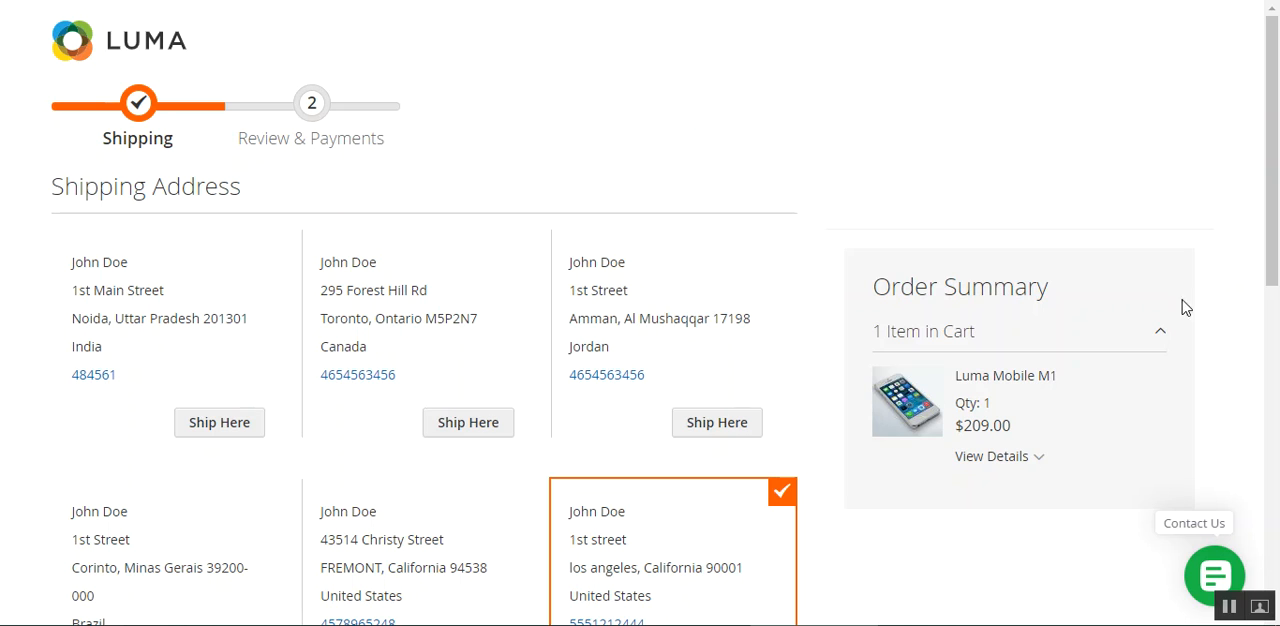
left_click(1040, 458)
Continue from shipping to Review & Payments with Marketplace Free Shipping as the shipping method
scroll(1278, 260, "down", 7)
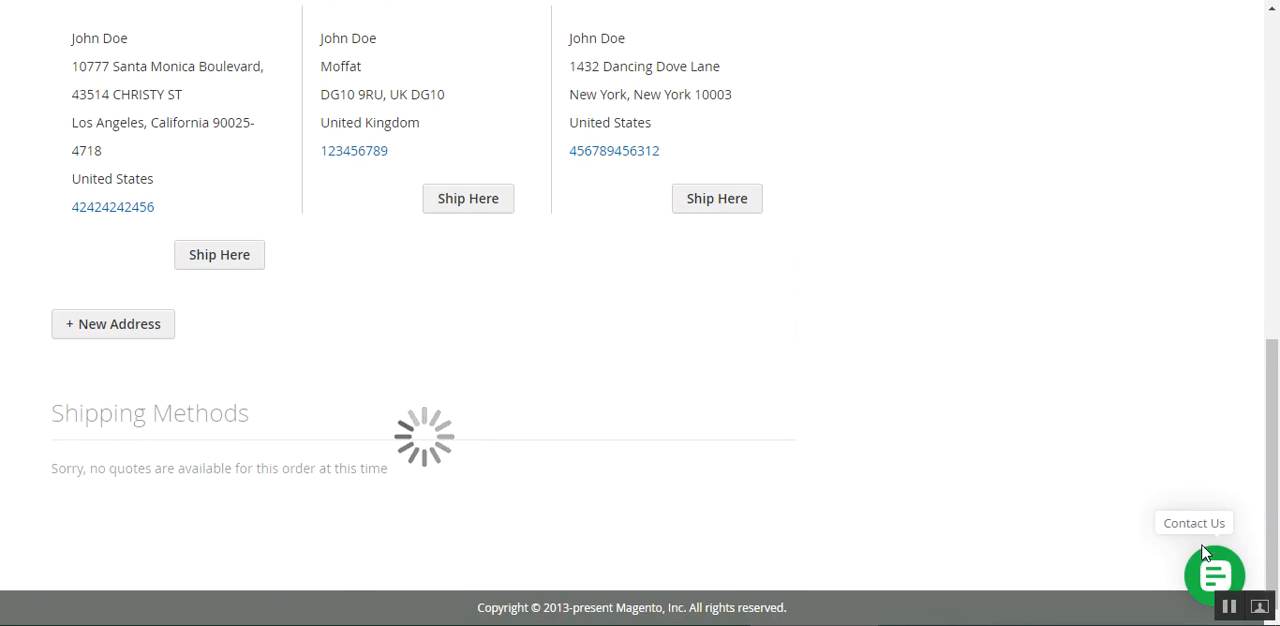
left_click(1230, 607)
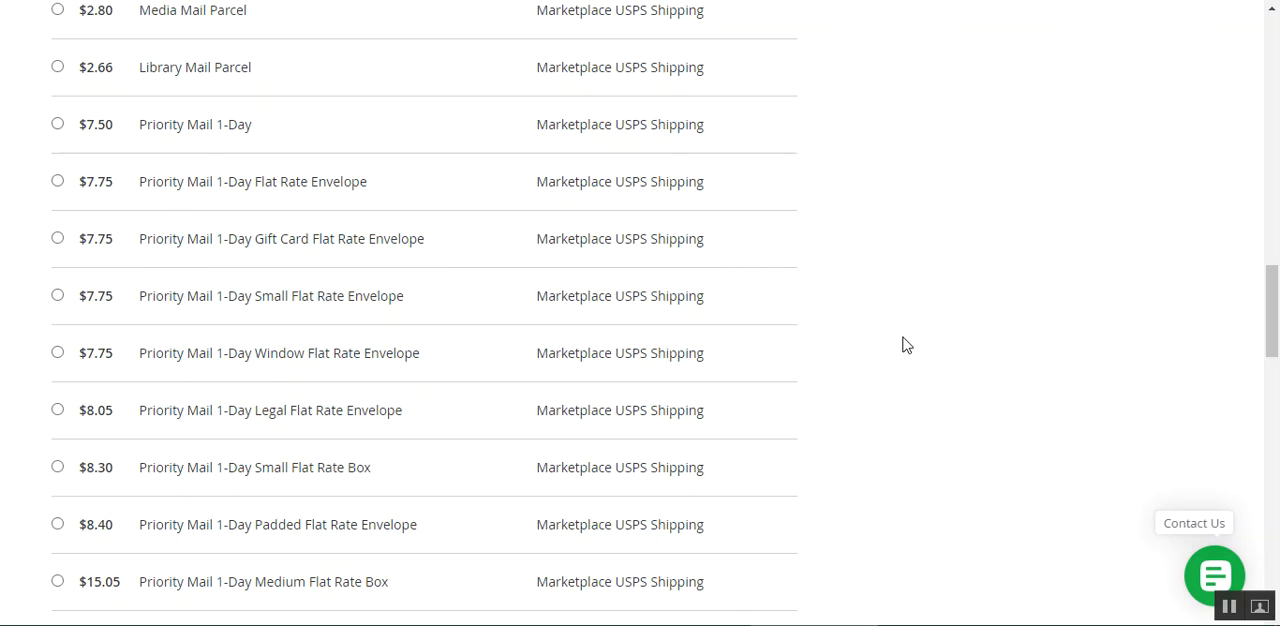
scroll(906, 345, "down", 12)
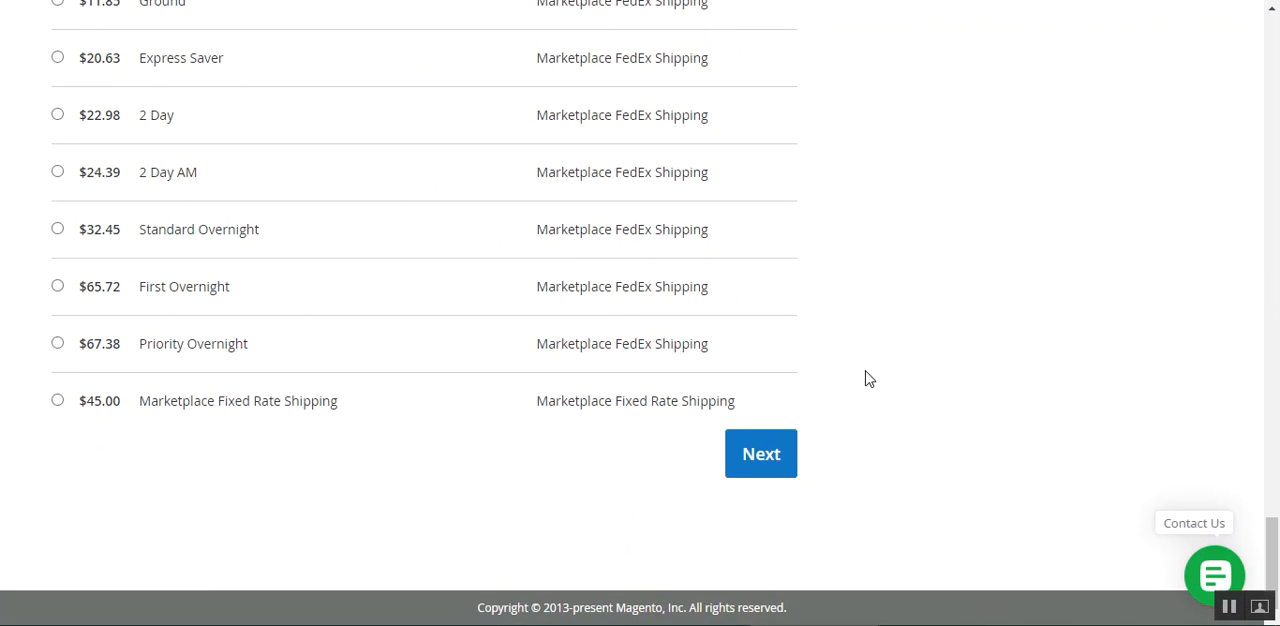
left_click(740, 470)
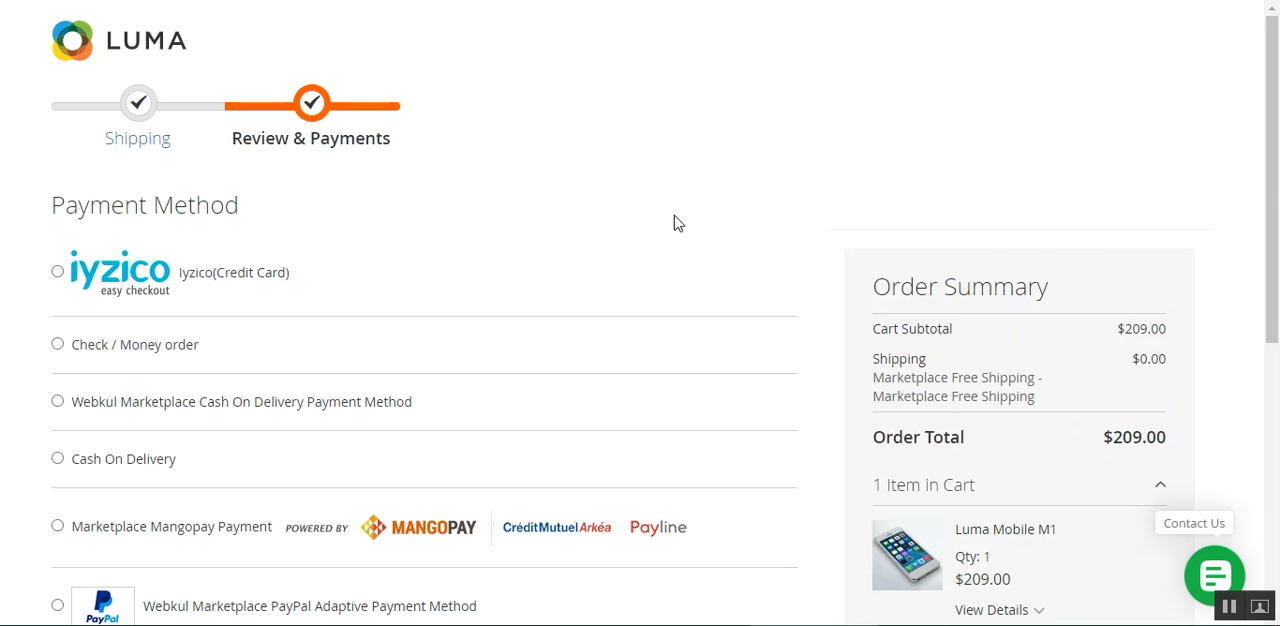
Choose Cash On Delivery as the payment method and place the order
left_click_drag(1257, 157, 1278, 265)
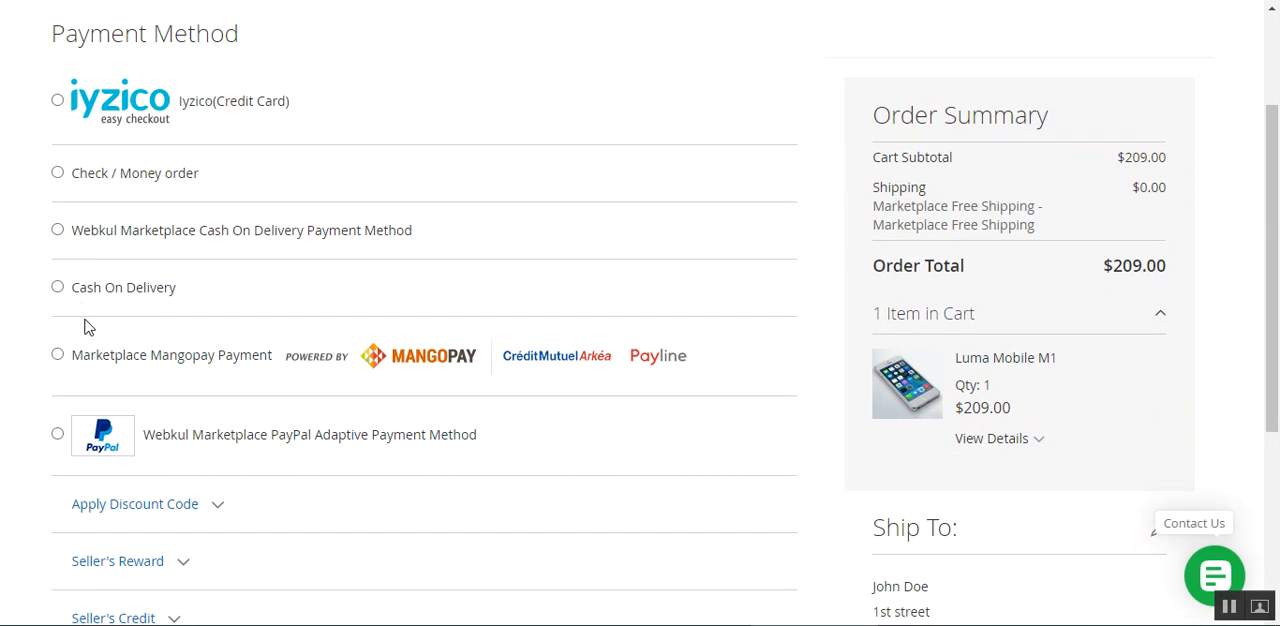
left_click(57, 287)
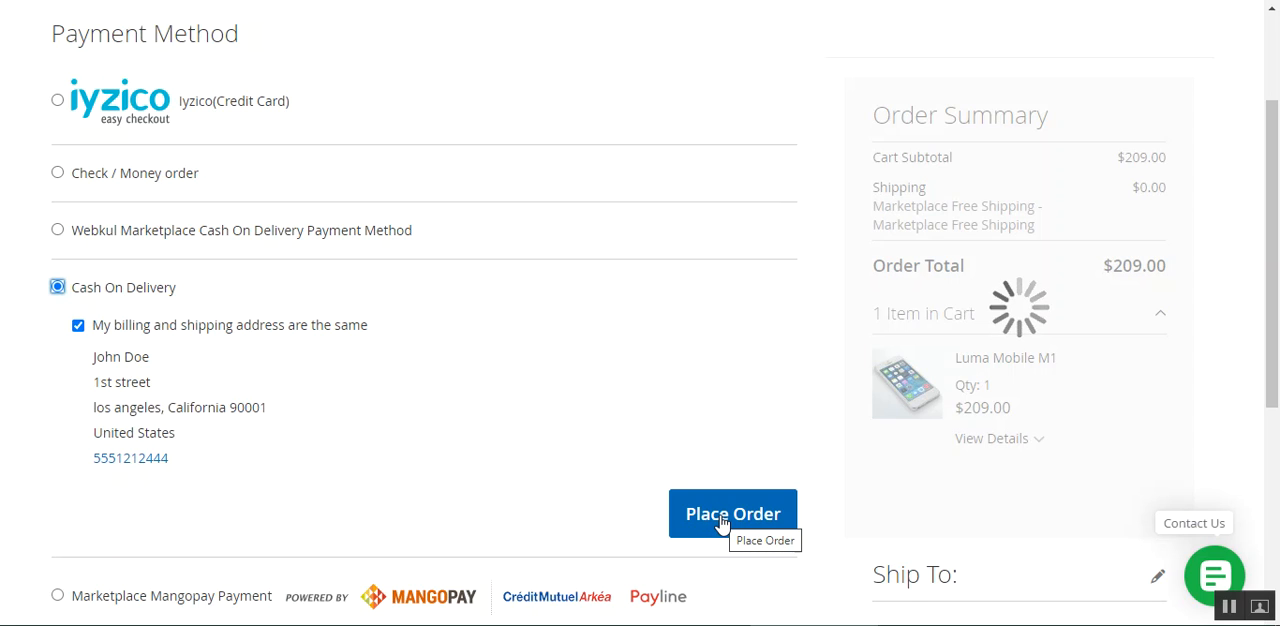
left_click(722, 520)
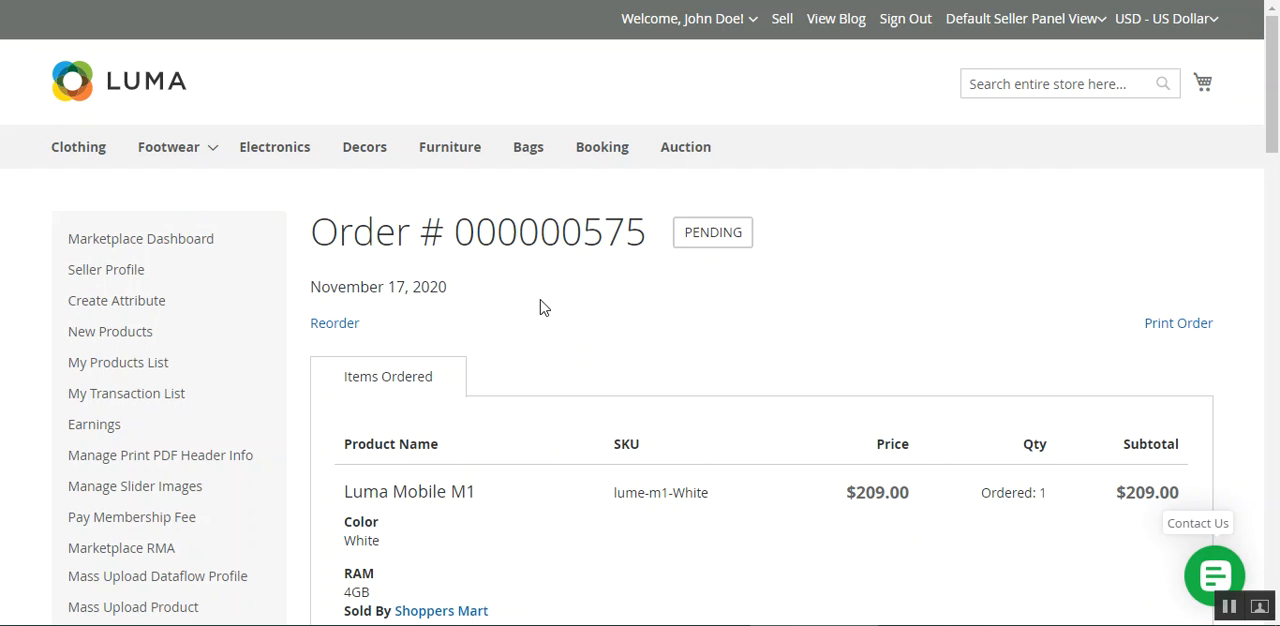
Open the placed order's details and check the color and RAM listed for the Luma Mobile M1
scroll(545, 318, "down", 3)
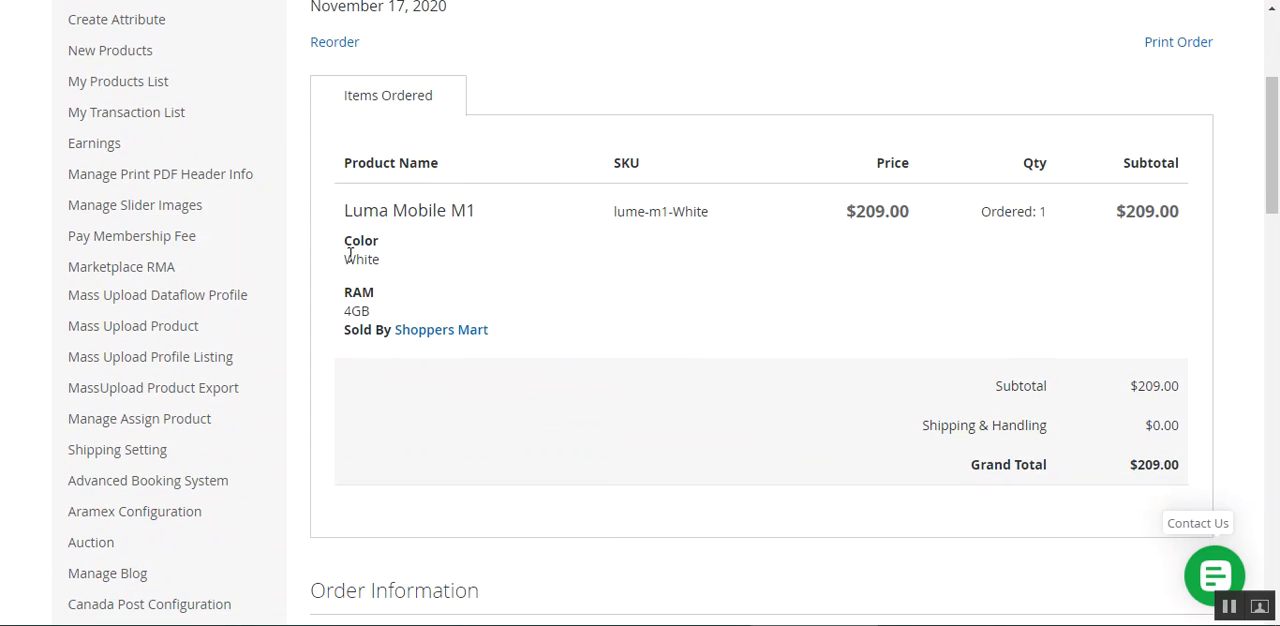
left_click_drag(349, 248, 366, 308)
left_click(352, 308)
left_click(383, 320)
scroll(700, 445, "up", 5)
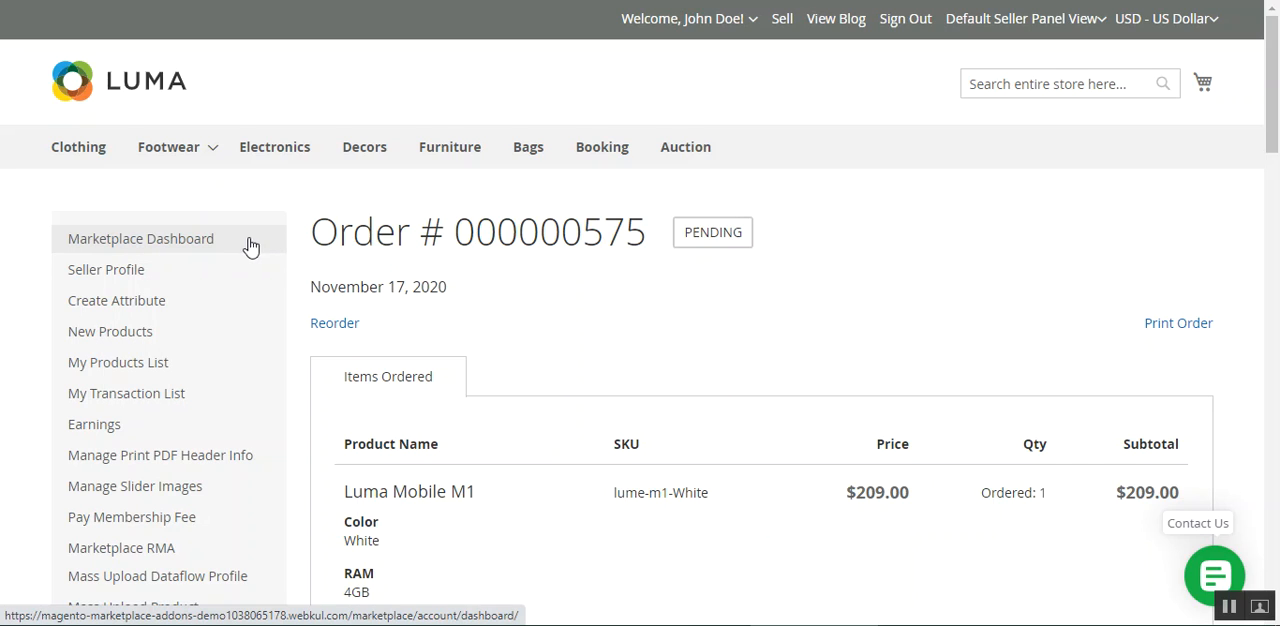
Go to the seller's Marketplace Dashboard and start adding a new product of type Simple
left_click(189, 242)
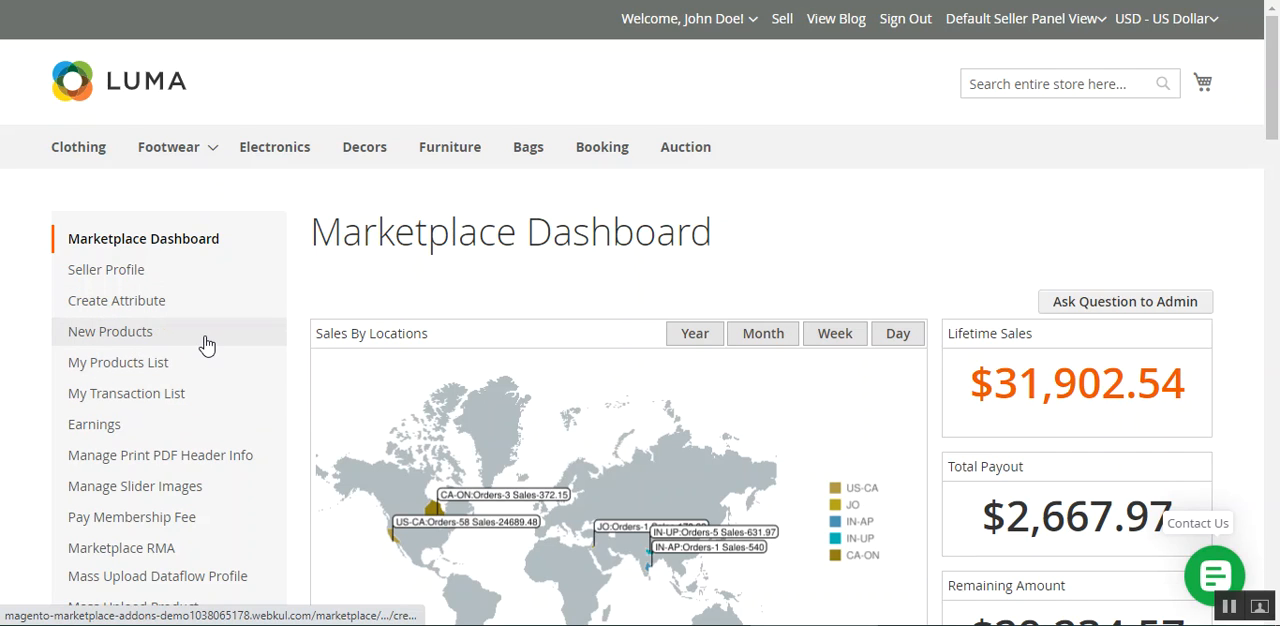
left_click(205, 338)
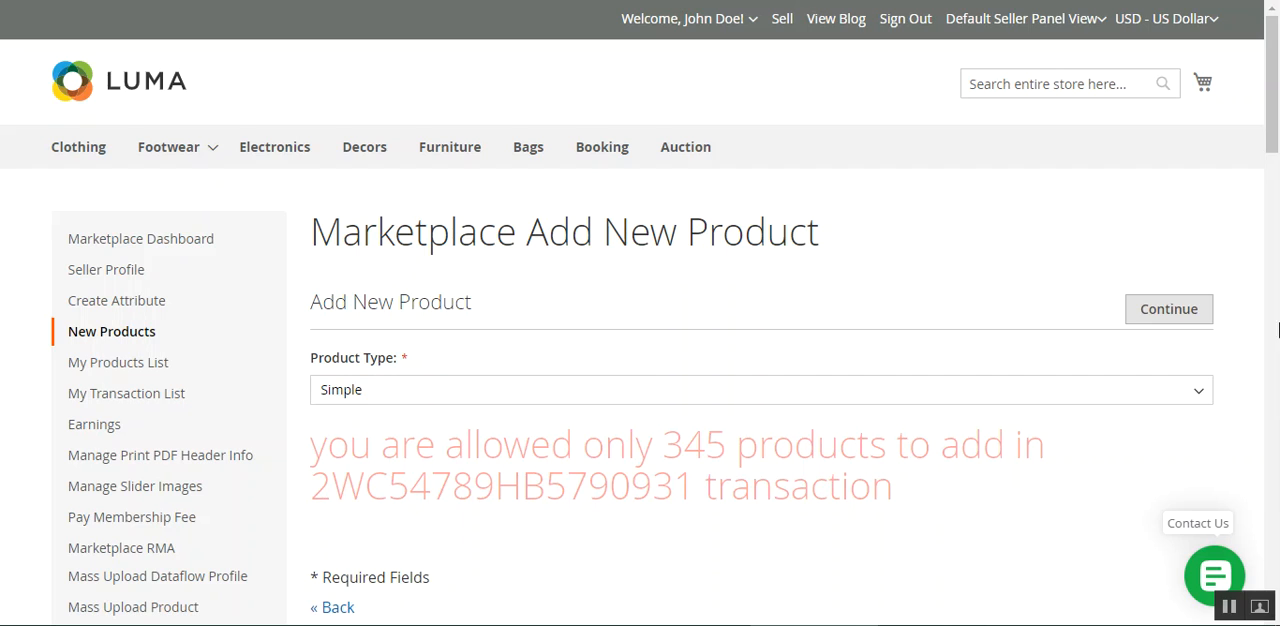
left_click(628, 392)
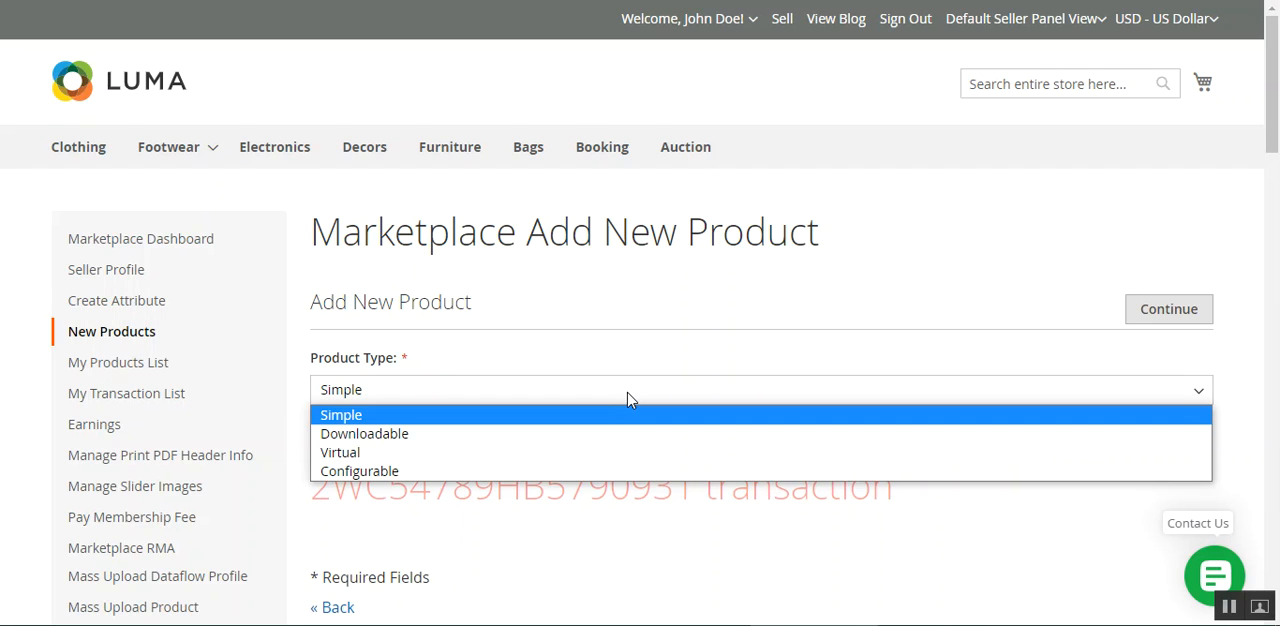
left_click(628, 398)
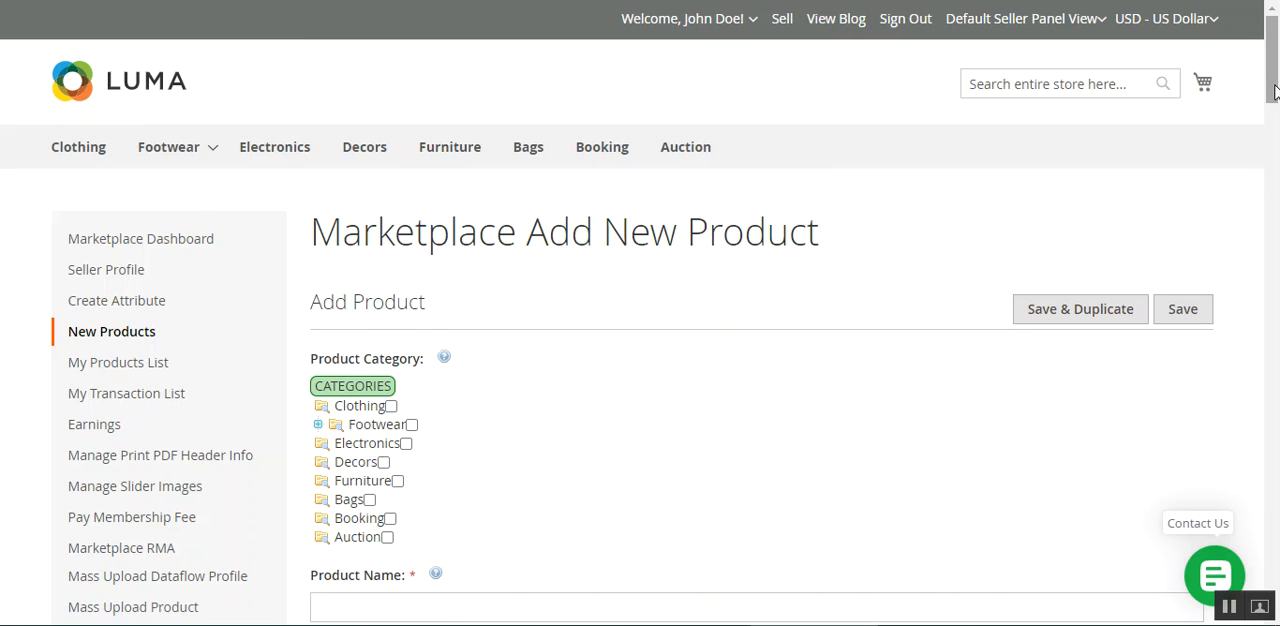
Add a custom option titled "size" to the new product, with Radio Buttons as its input type
left_click_drag(1274, 92, 1274, 361)
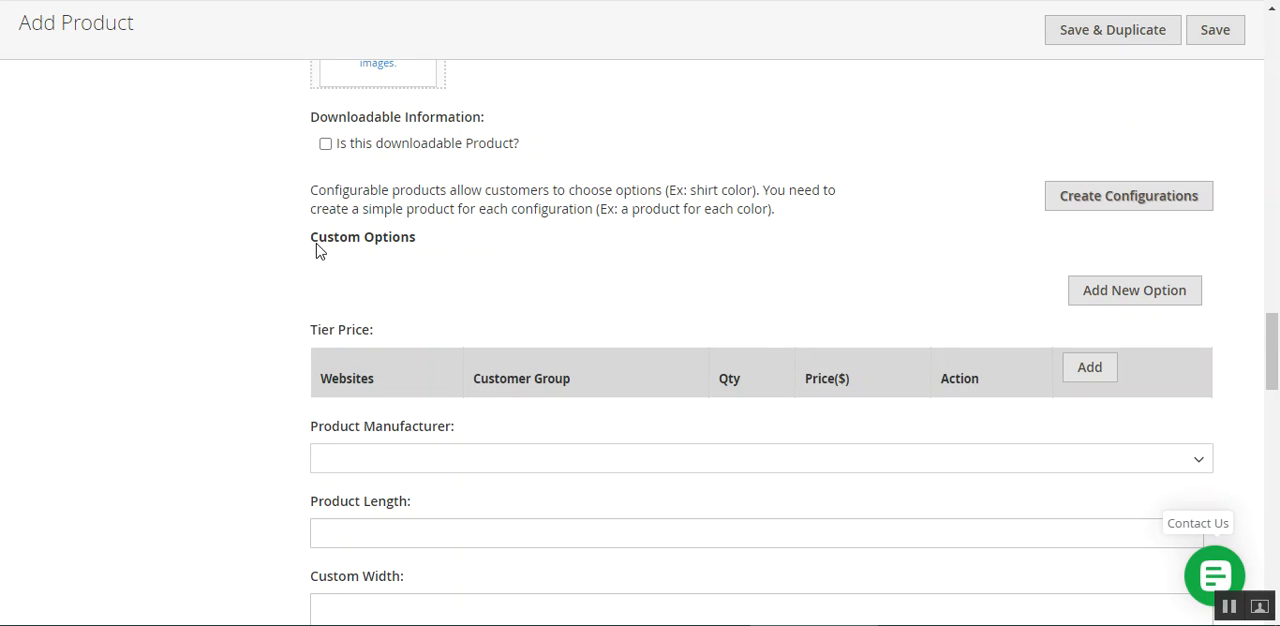
left_click_drag(316, 243, 420, 252)
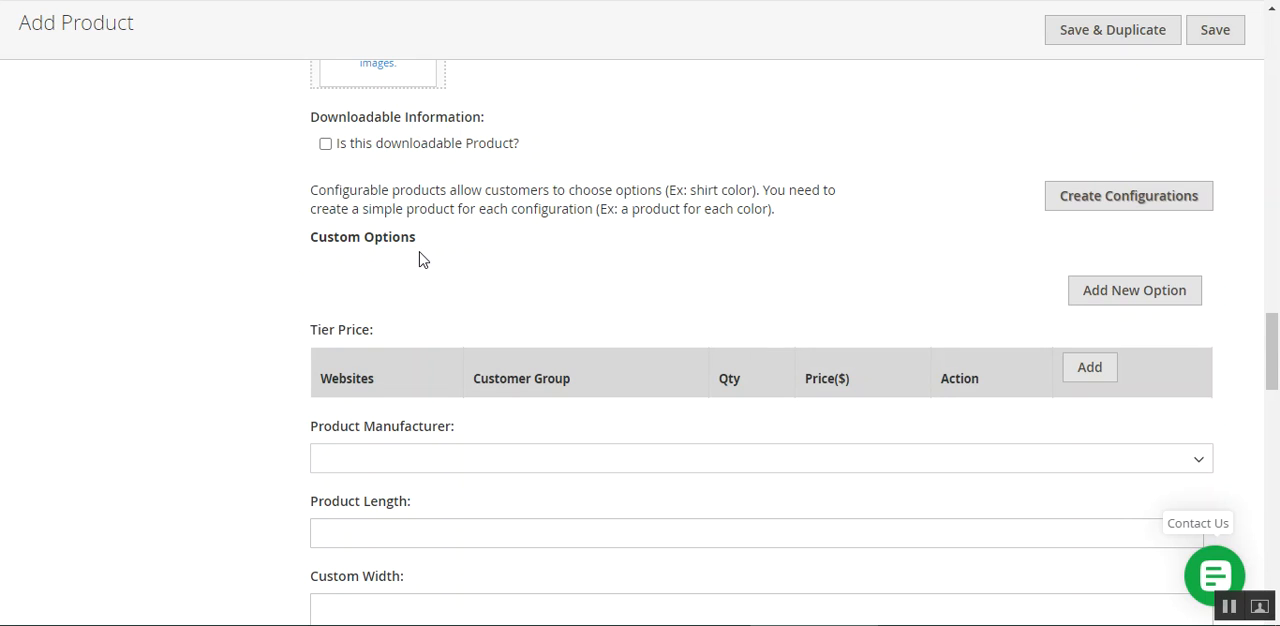
left_click(751, 303)
mouse_move(1274, 350)
left_mouse_down()
mouse_move(1274, 390)
mouse_move(1273, 331)
left_mouse_up()
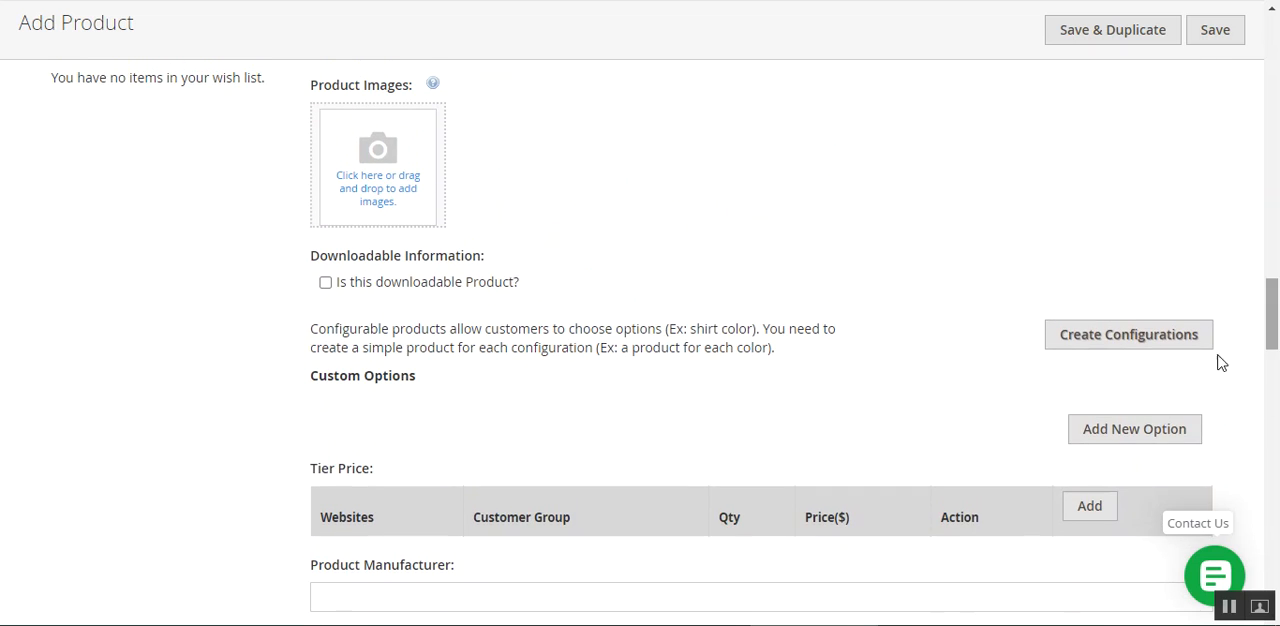
left_click(1122, 440)
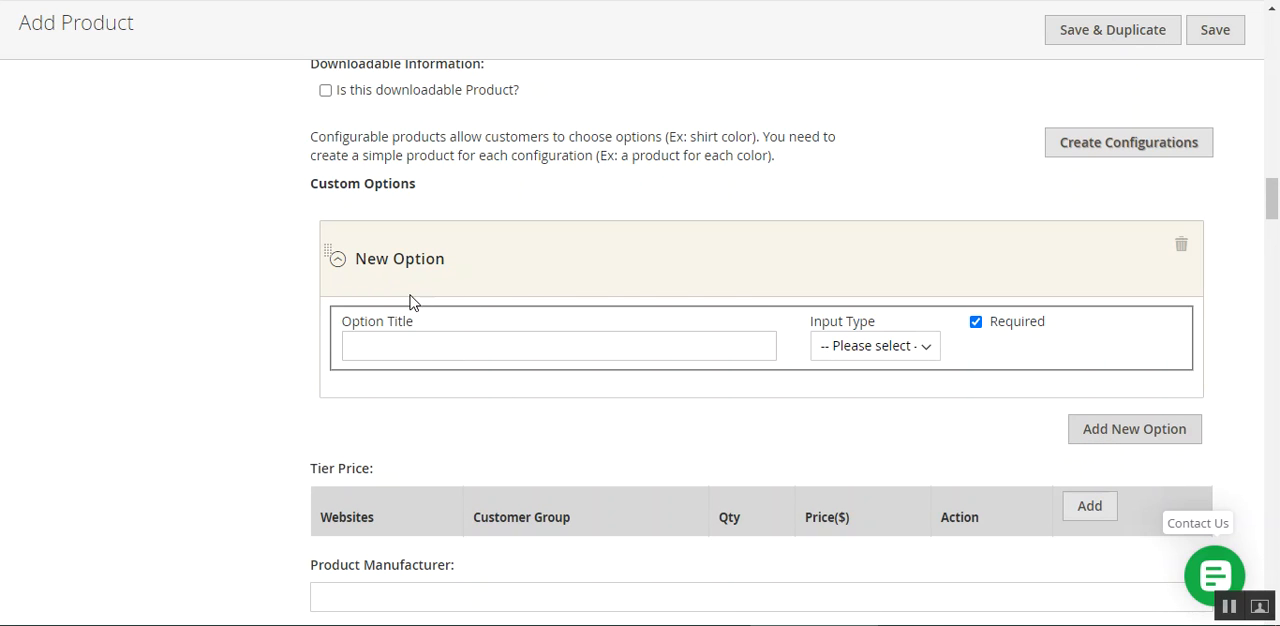
left_click(400, 352)
type("s")
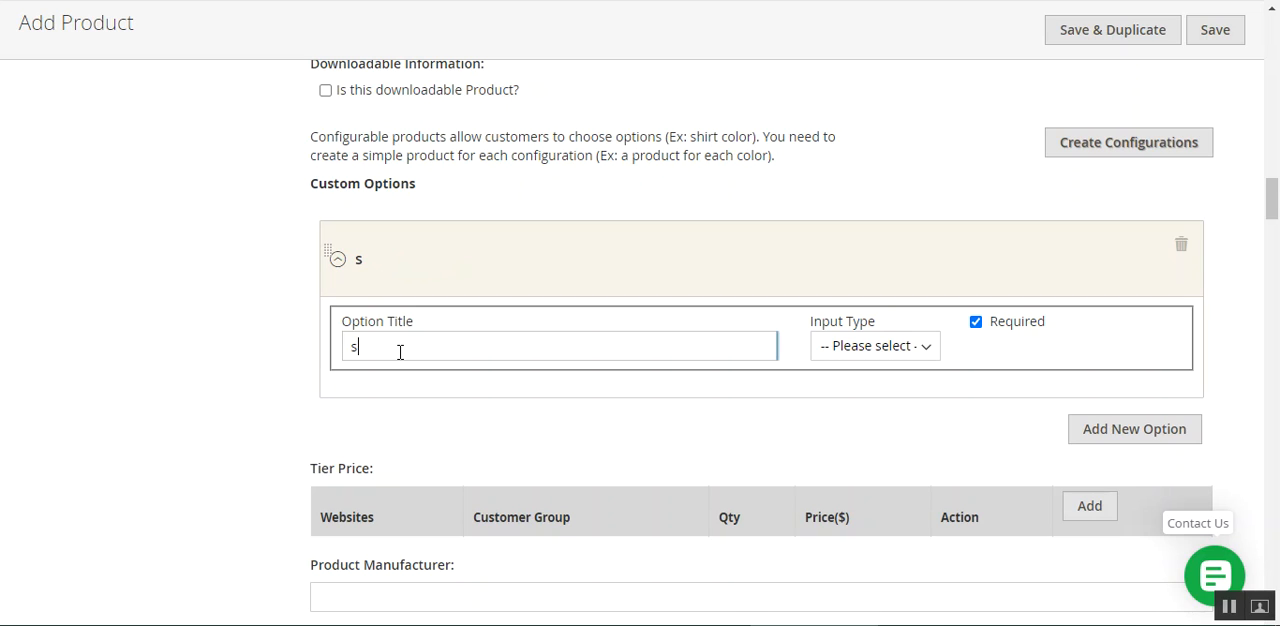
type("ize")
left_click(868, 356)
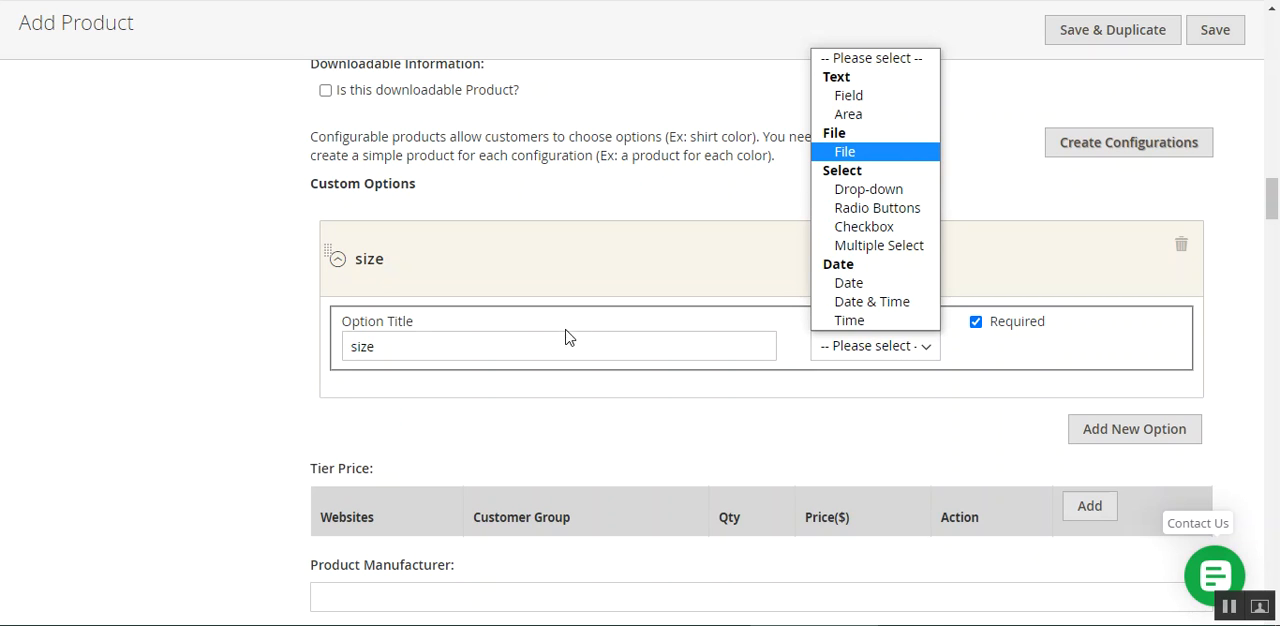
left_click(901, 210)
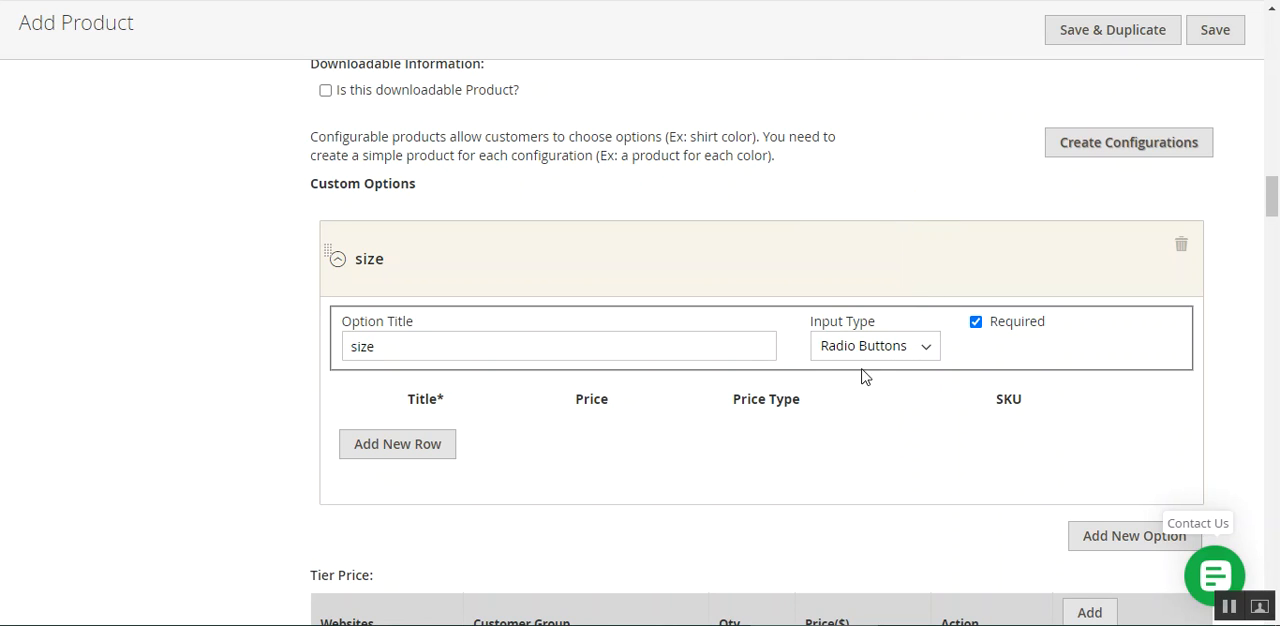
Add an "xl" value to the size option with price 123, price type Fixed and SKU 123
left_click(396, 445)
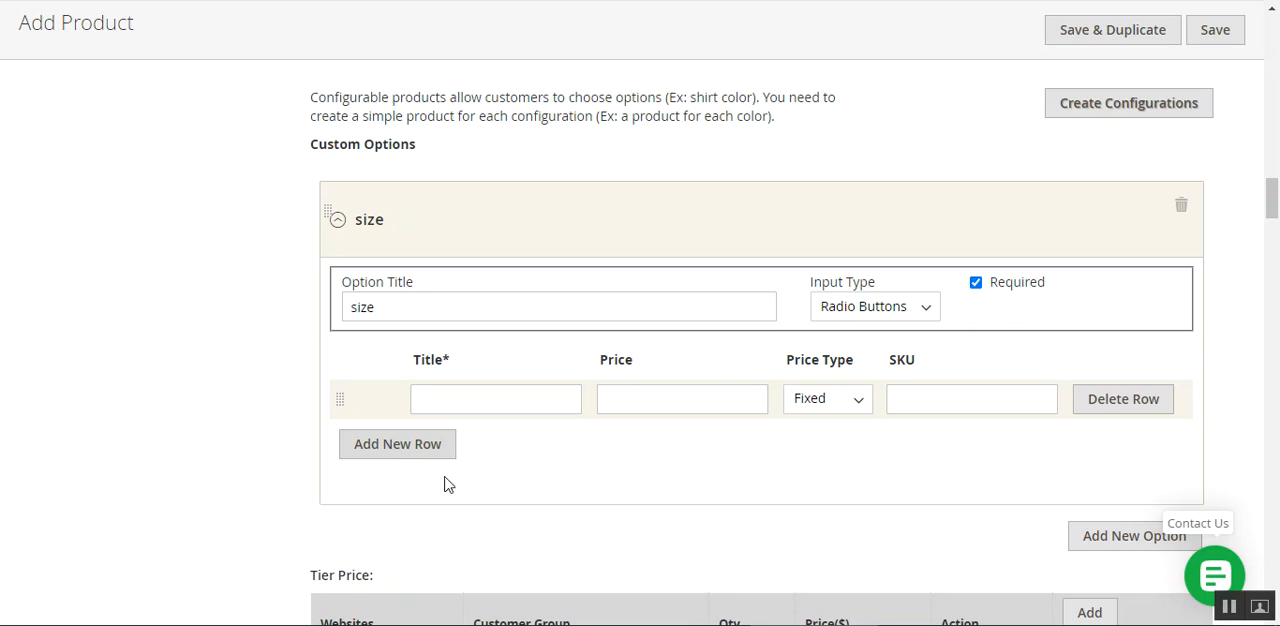
left_click(510, 405)
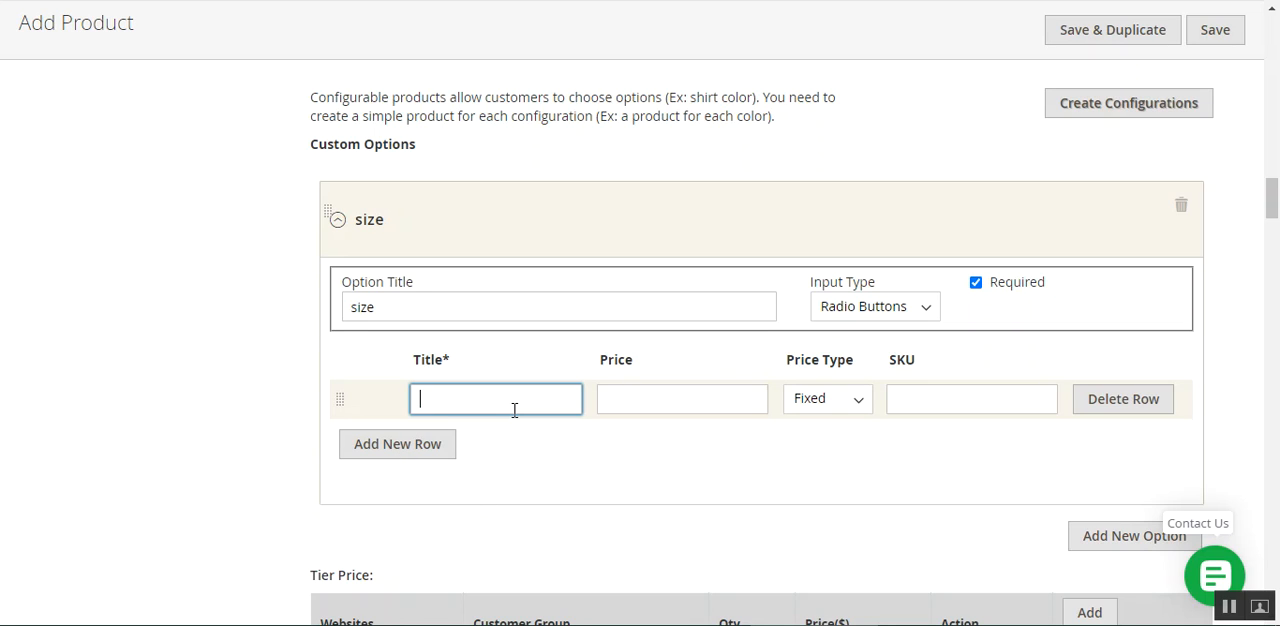
left_click(707, 402)
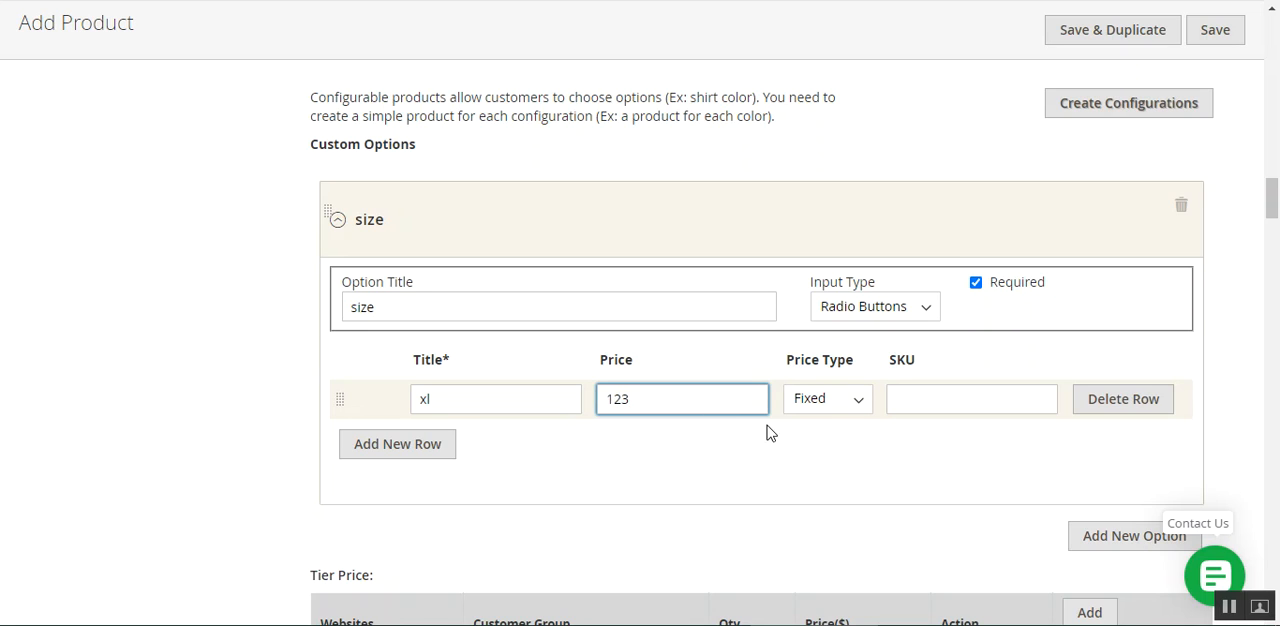
left_click(837, 402)
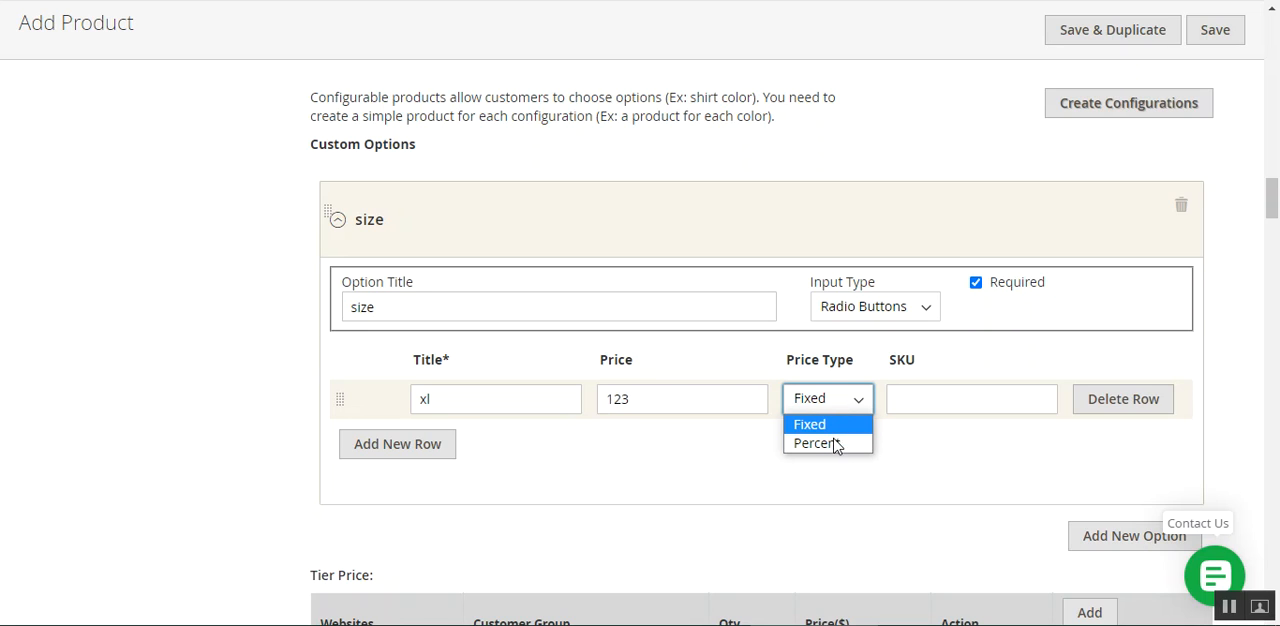
left_click(951, 400)
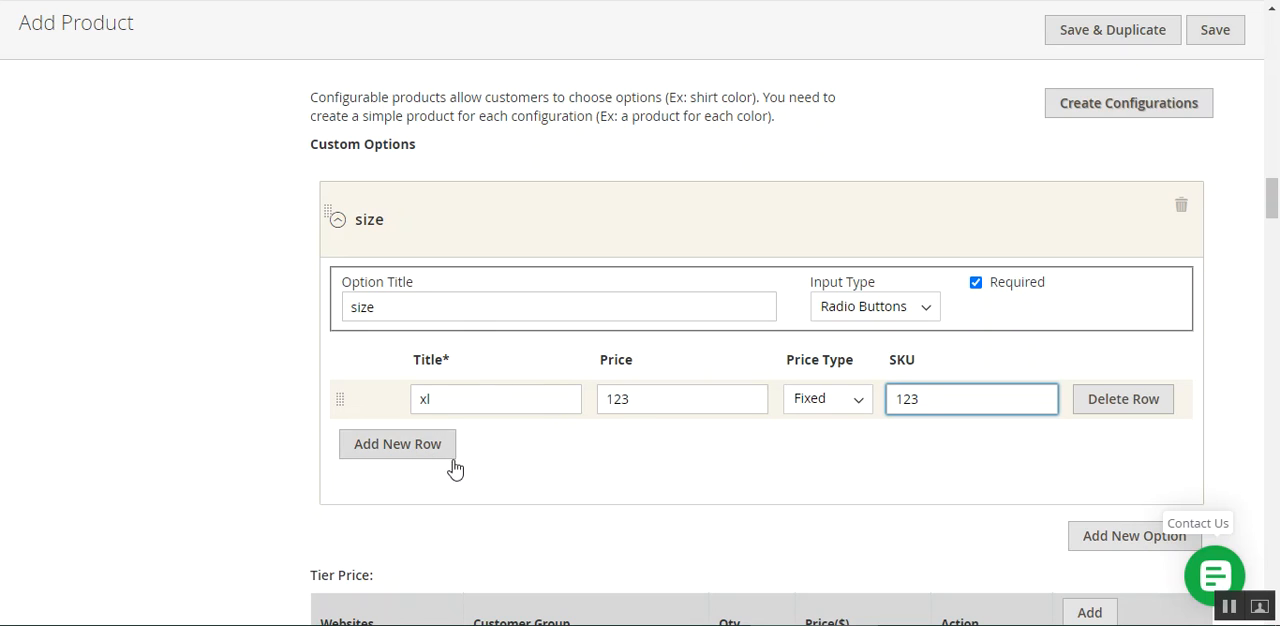
Add an "xxl" value to the size option with price 321, price type Percent and SKU 632
left_click(399, 446)
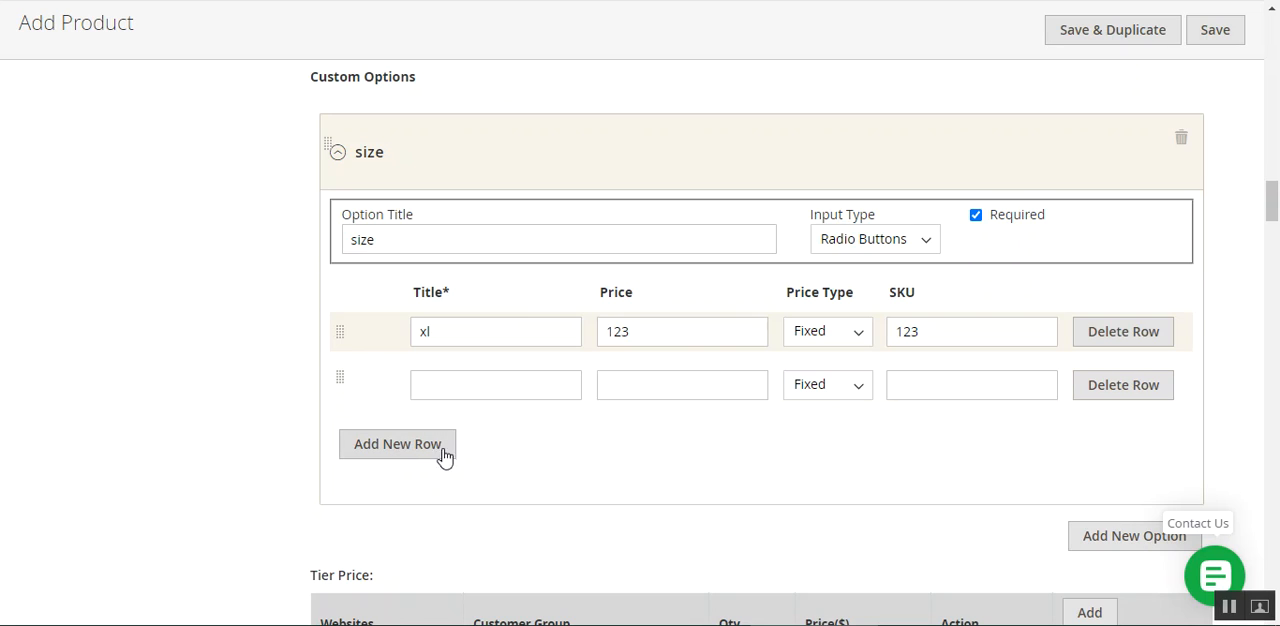
left_click(444, 392)
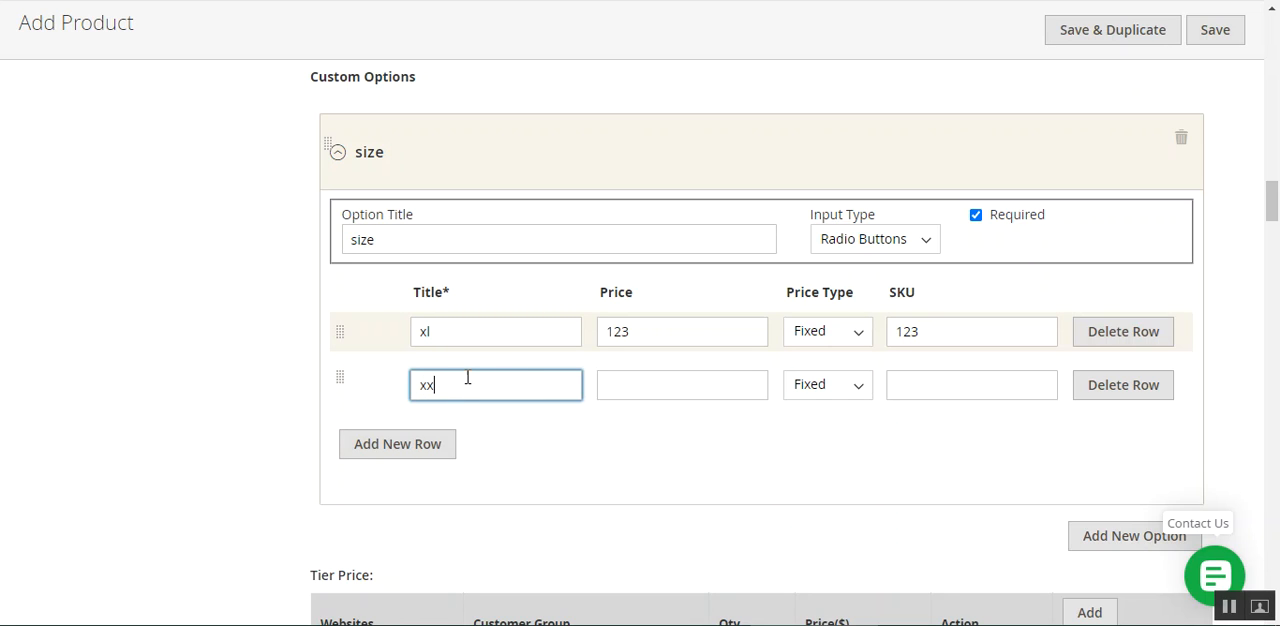
left_click(641, 383)
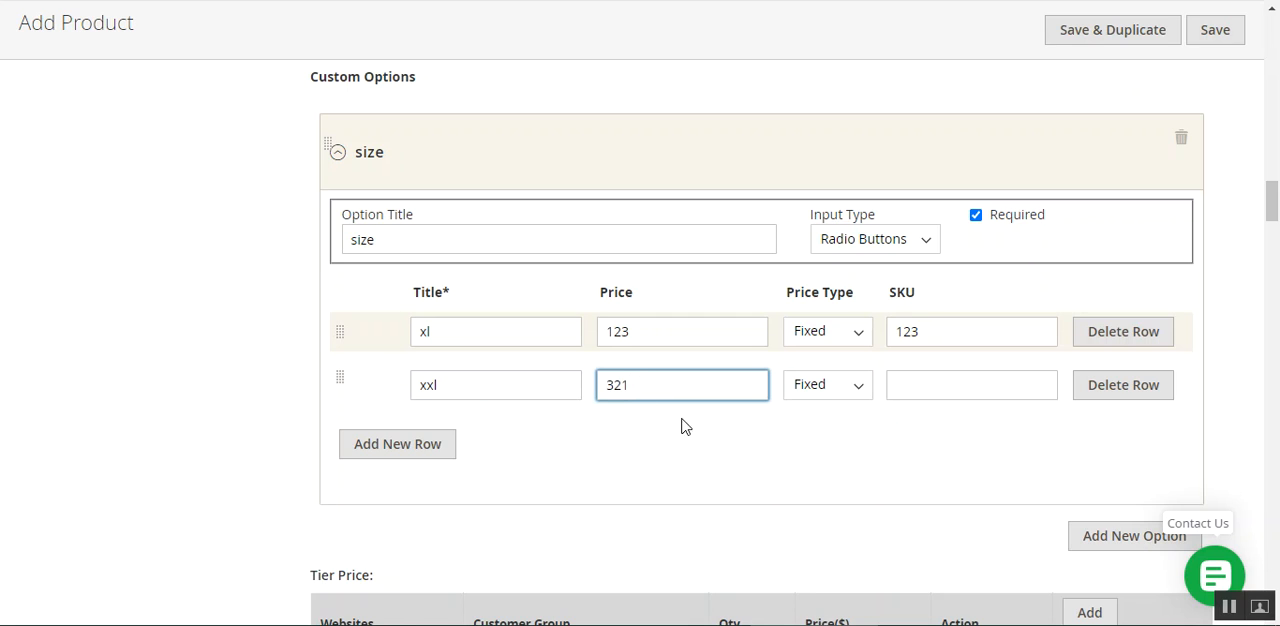
left_click(831, 390)
left_click(829, 429)
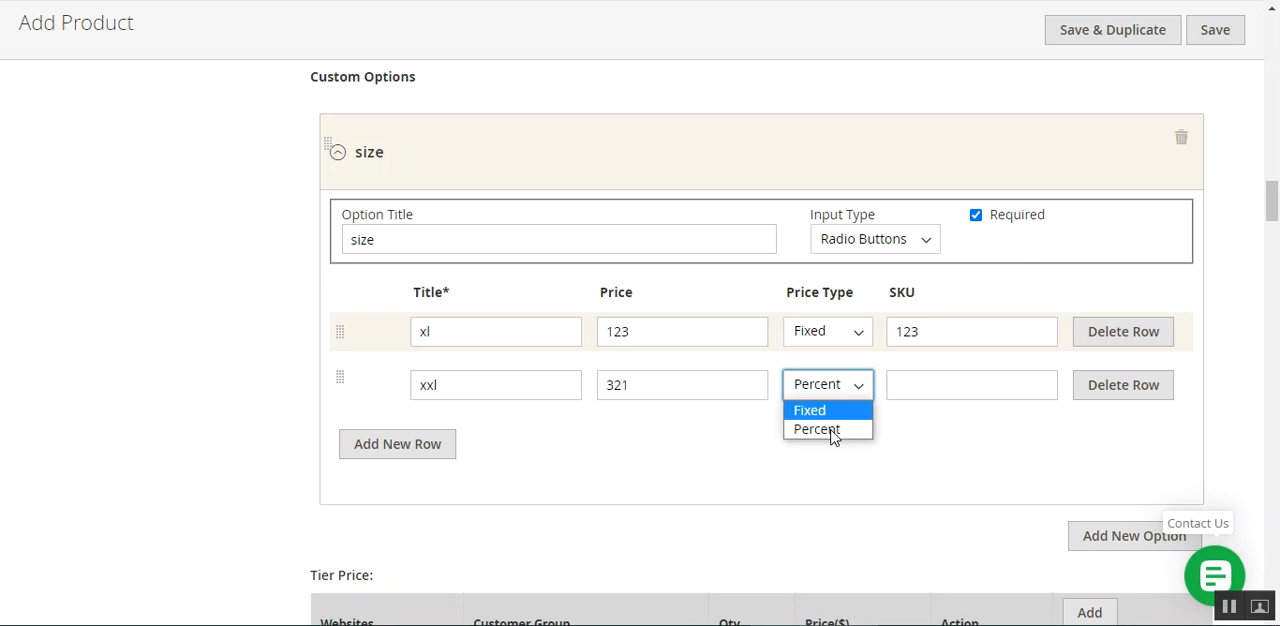
left_click(975, 385)
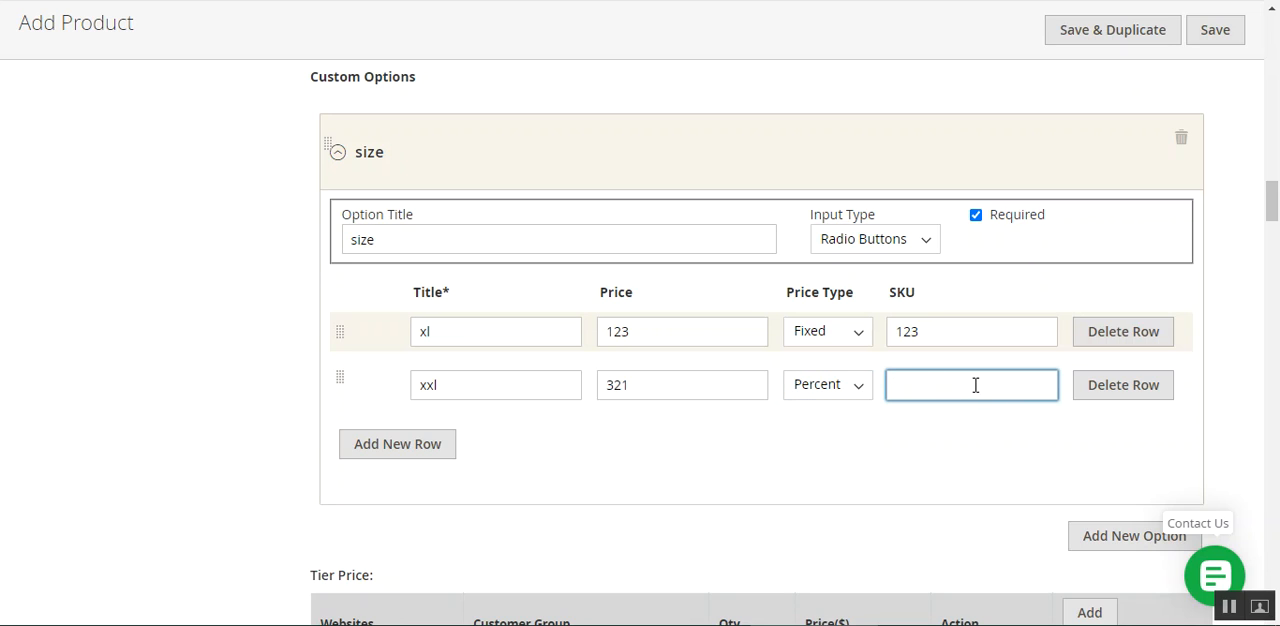
Add an "xxxl" value to the size option with price type Fixed and SKU 321, leaving its price empty
left_click(385, 450)
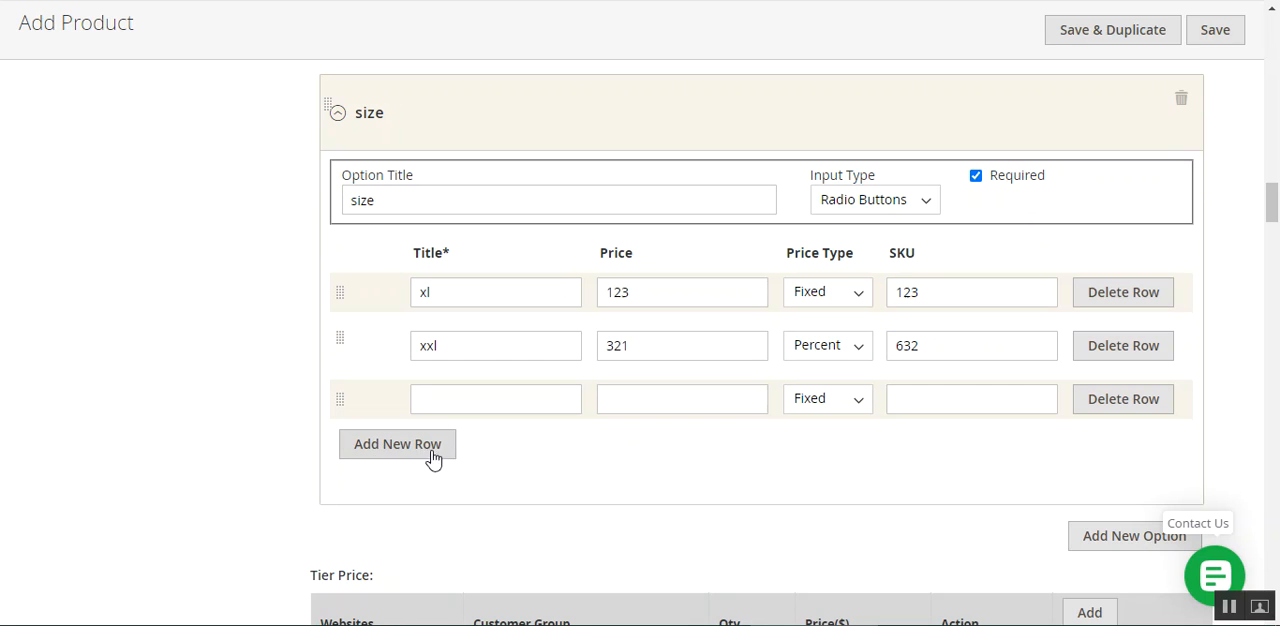
left_click(489, 401)
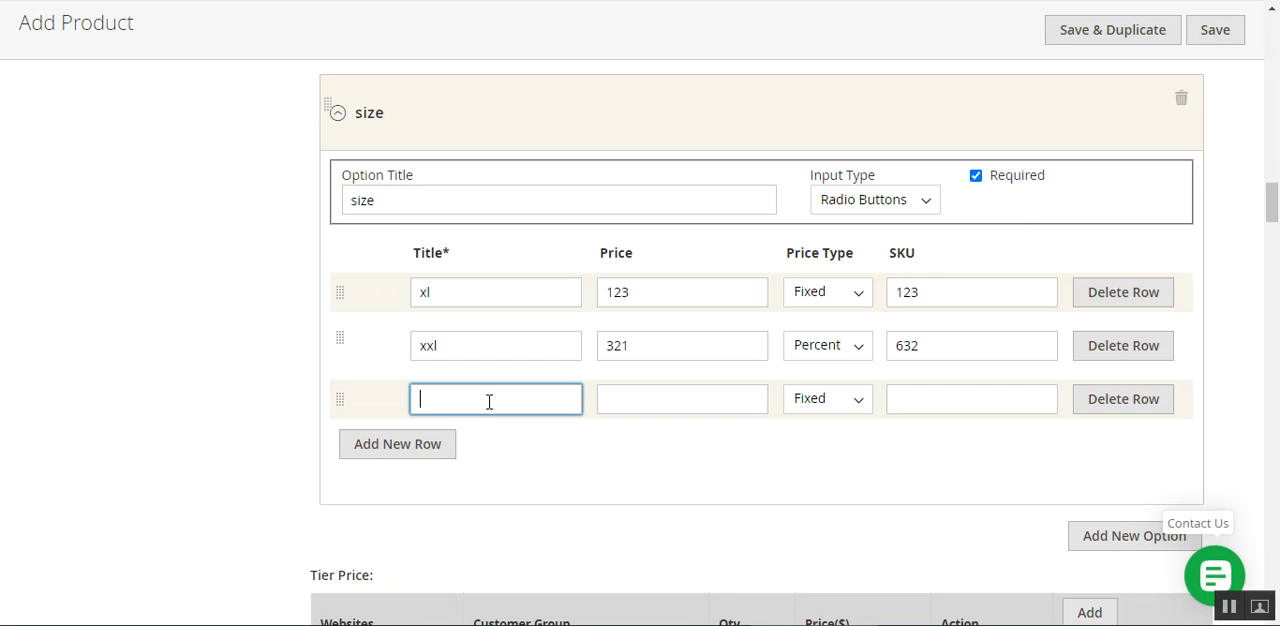
type("xxxl")
left_click(628, 404)
left_click(860, 400)
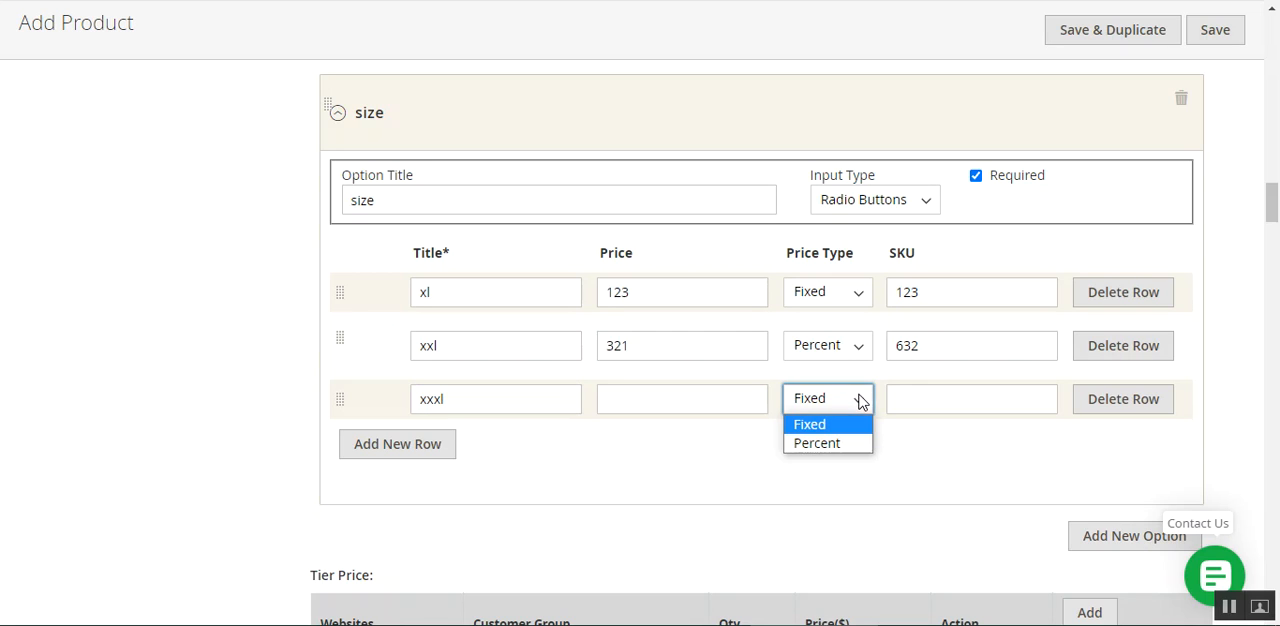
left_click(969, 408)
left_click(969, 405)
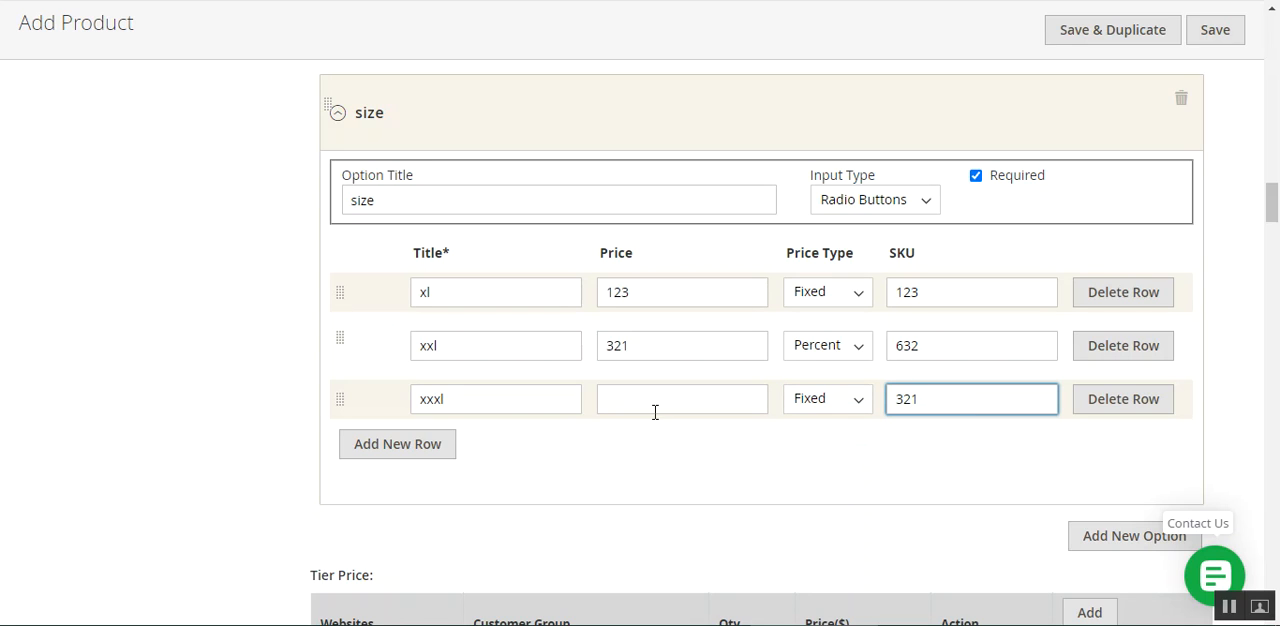
scroll(720, 449, "down", 2)
scroll(849, 514, "up", 3)
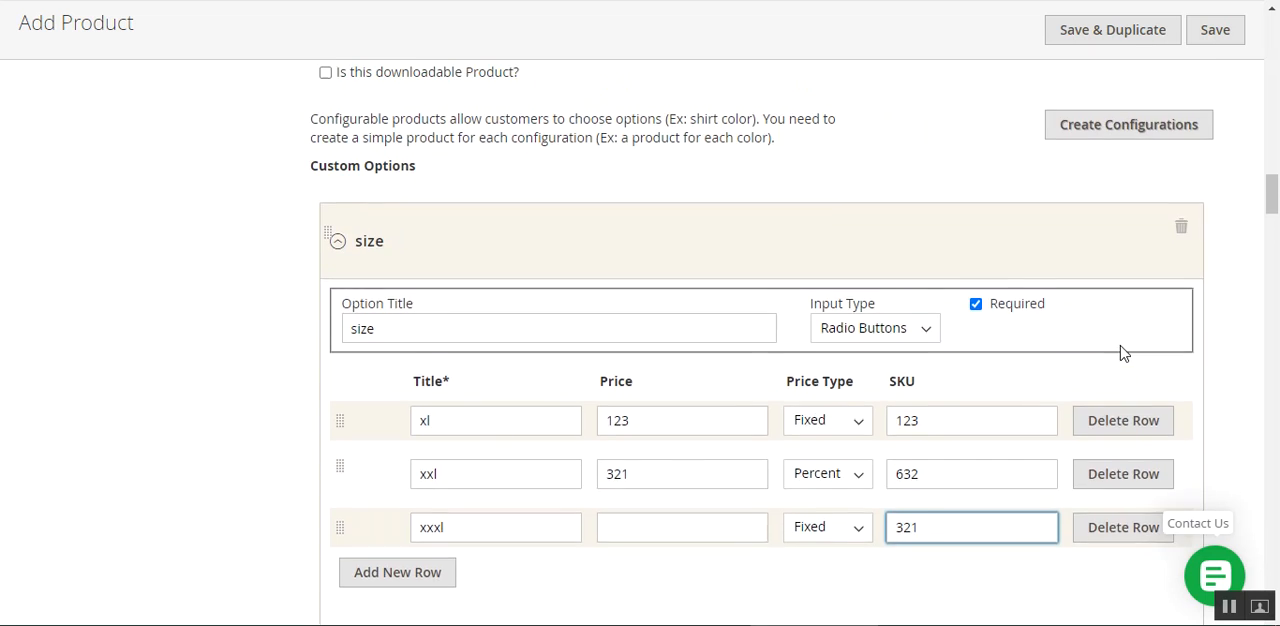
Leave the new product form for the seller's product list and open Luma Mobile M1 for editing, confirming the prompt
scroll(1121, 352, "up", 3)
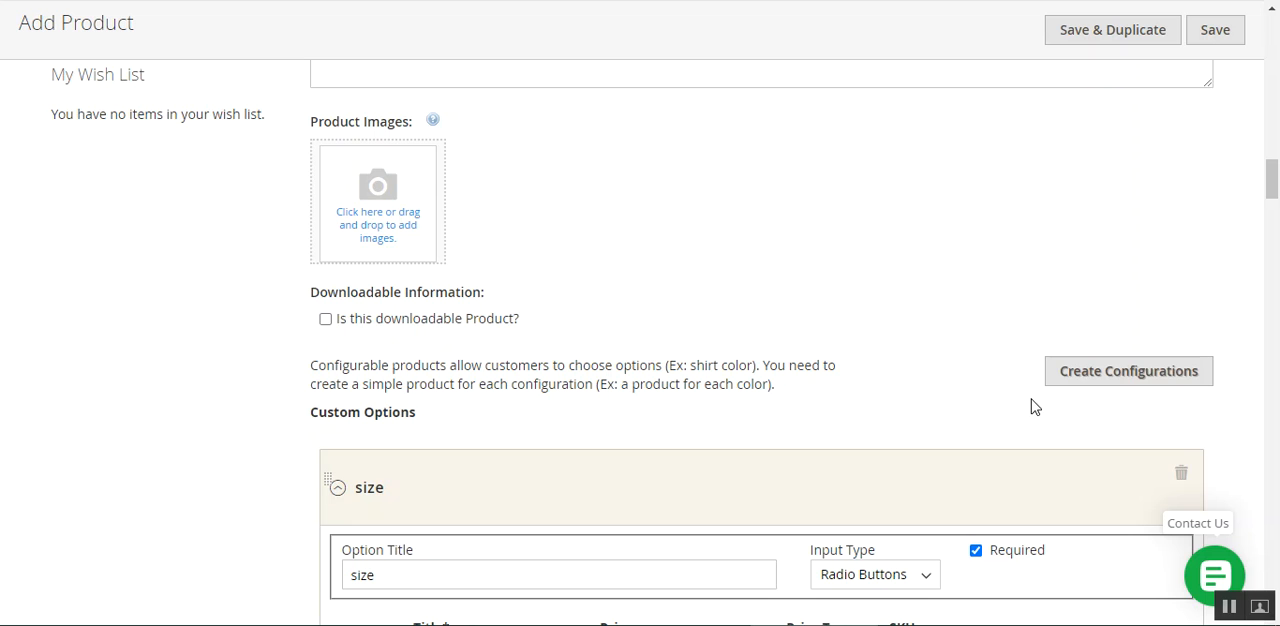
scroll(614, 366, "up", 10)
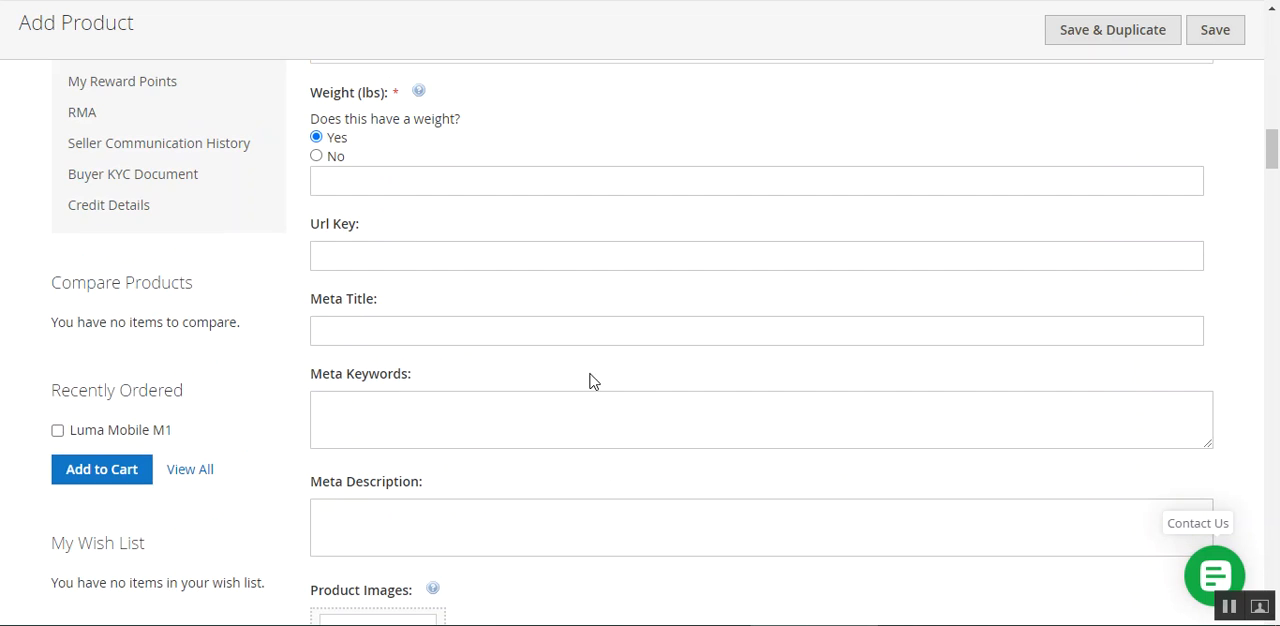
scroll(172, 346, "up", 12)
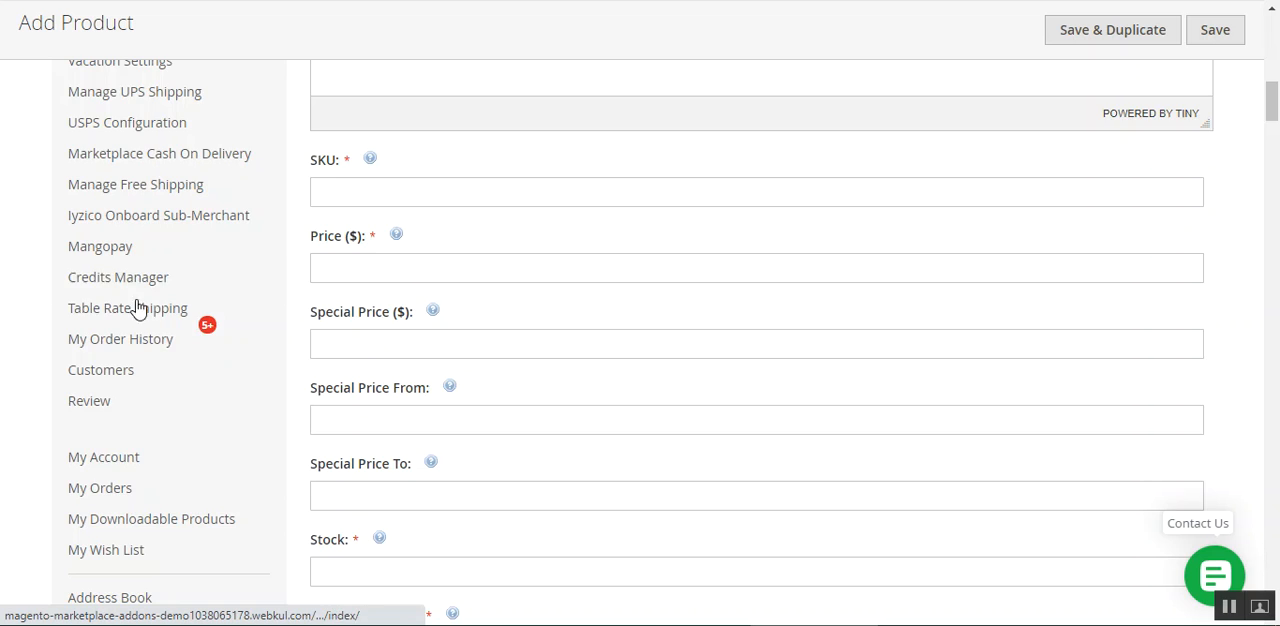
scroll(120, 290, "up", 5)
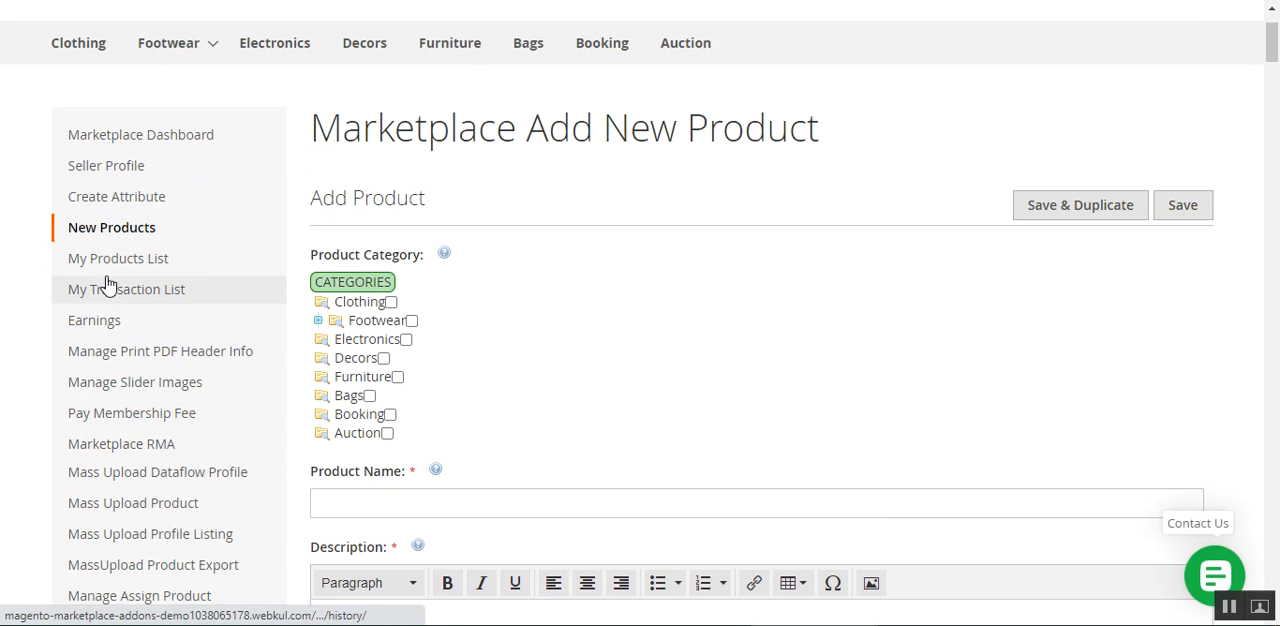
left_click(178, 262)
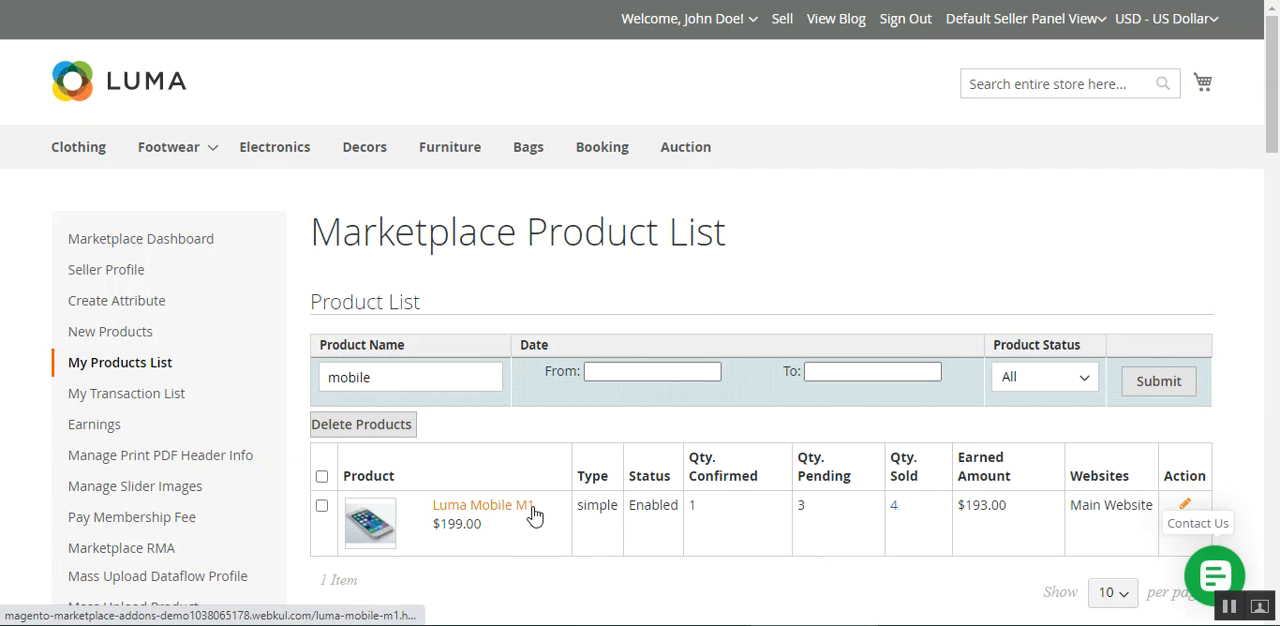
left_click(1183, 504)
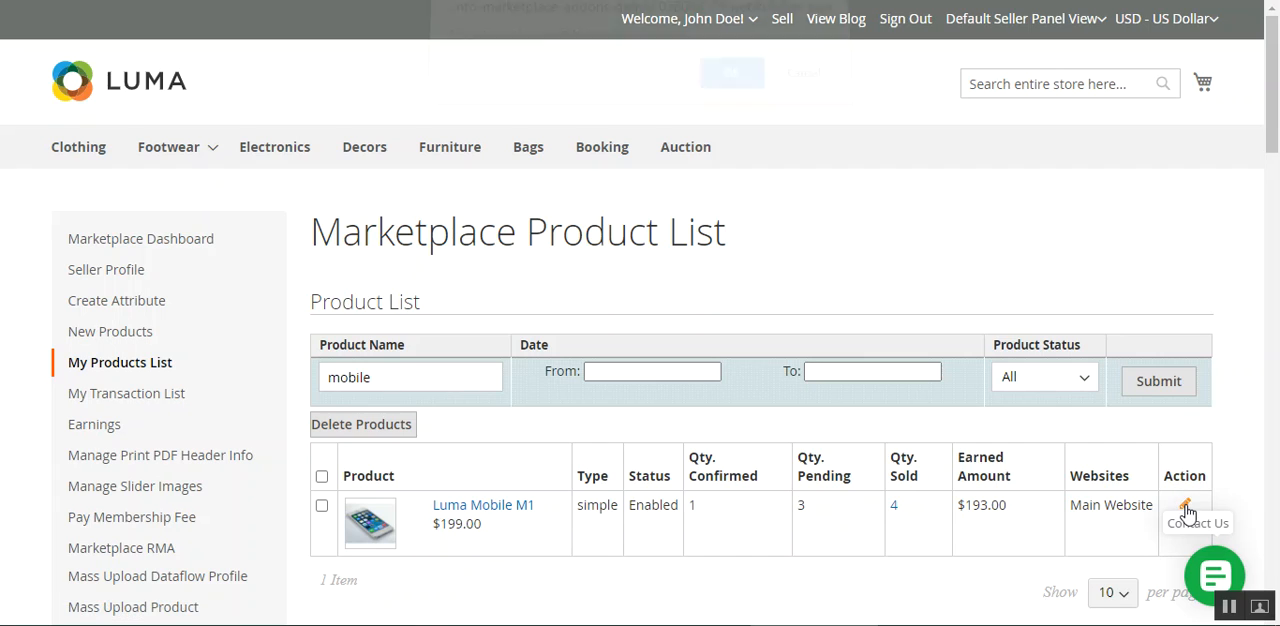
left_click(716, 98)
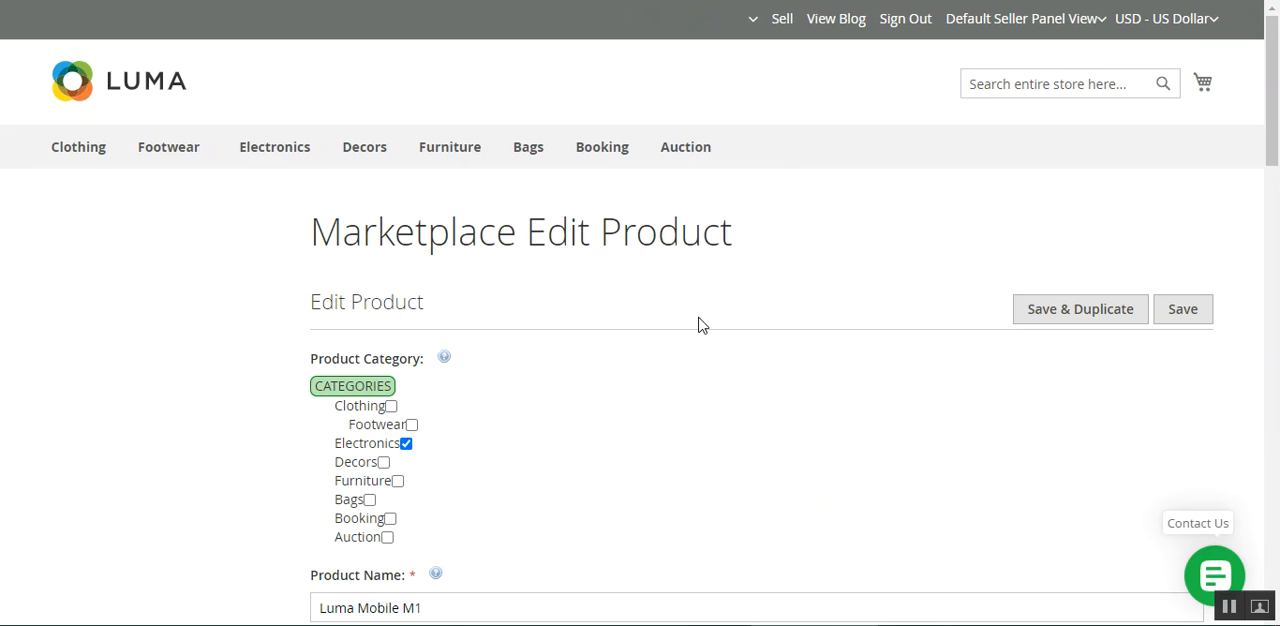
Examine the Color custom option of Luma Mobile M1, including its title, input type and value rows
left_click_drag(1276, 57, 1278, 325)
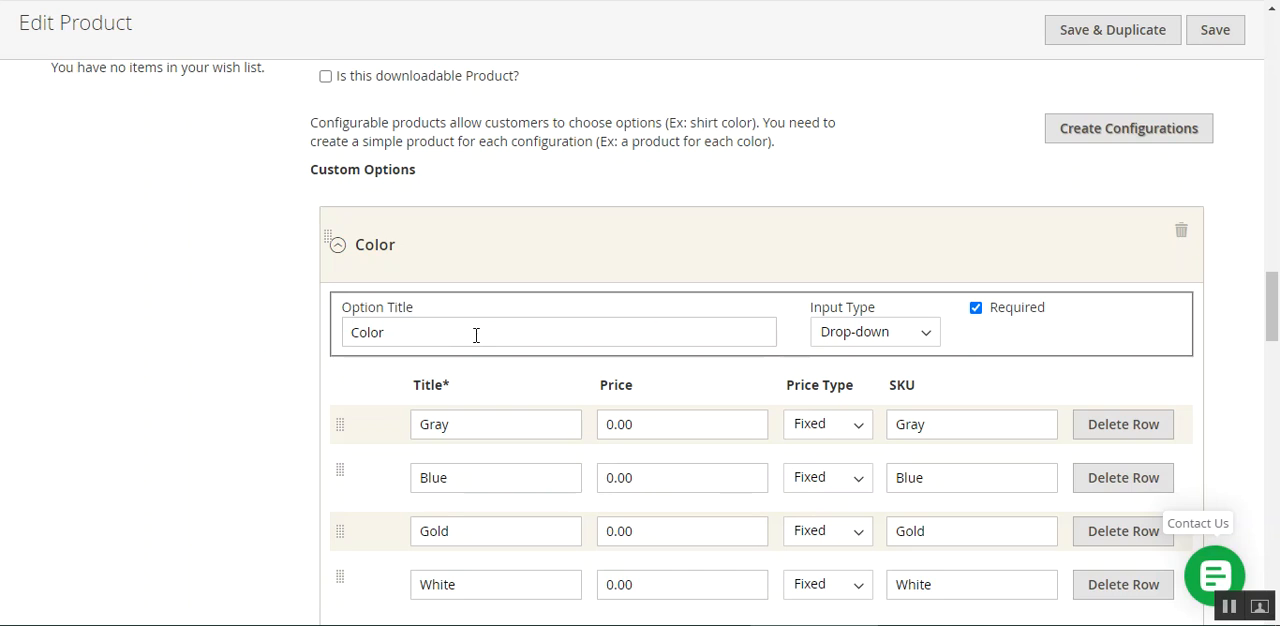
left_click(419, 337)
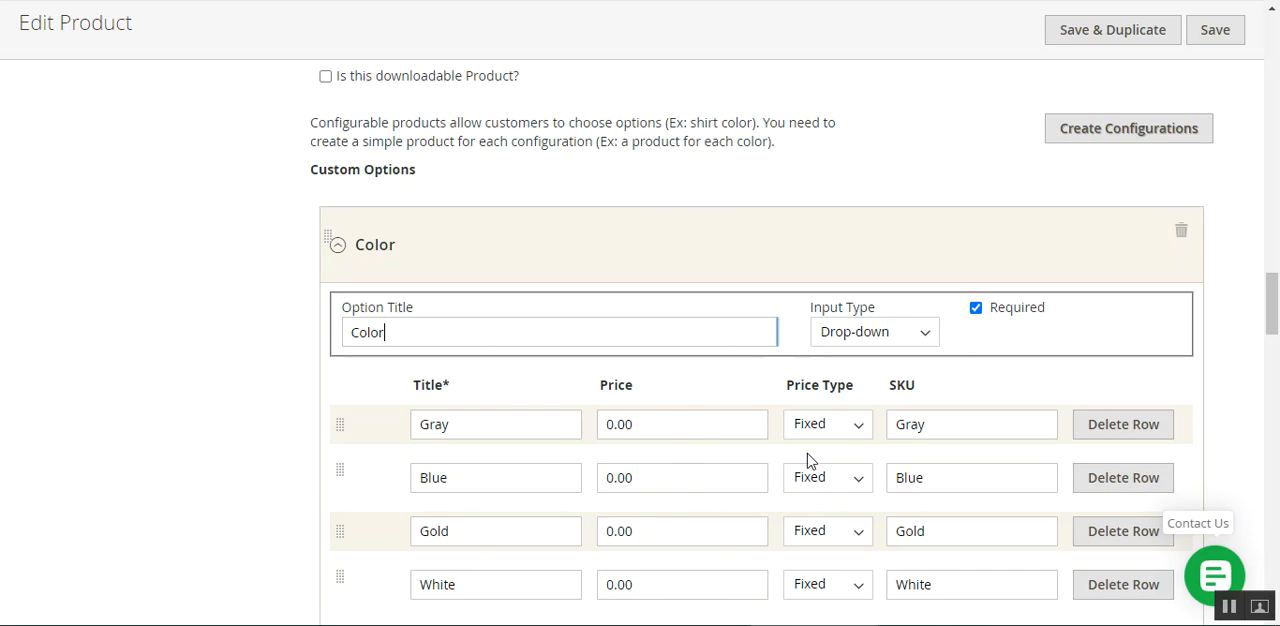
scroll(586, 471, "down", 3)
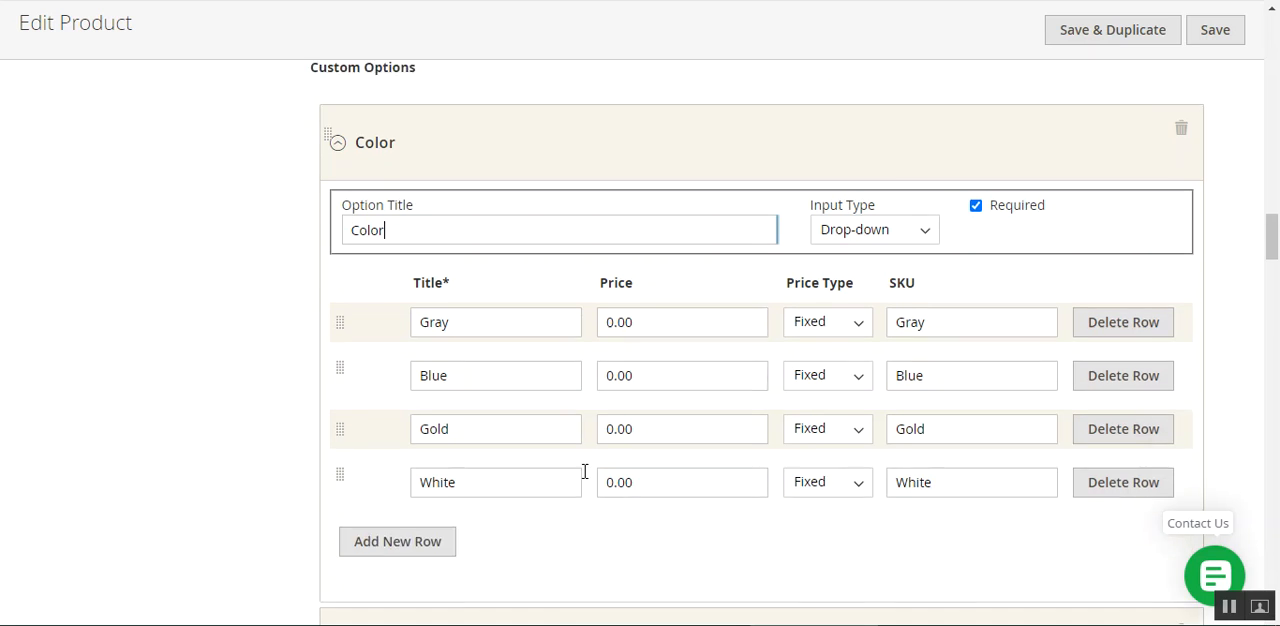
scroll(529, 420, "down", 1)
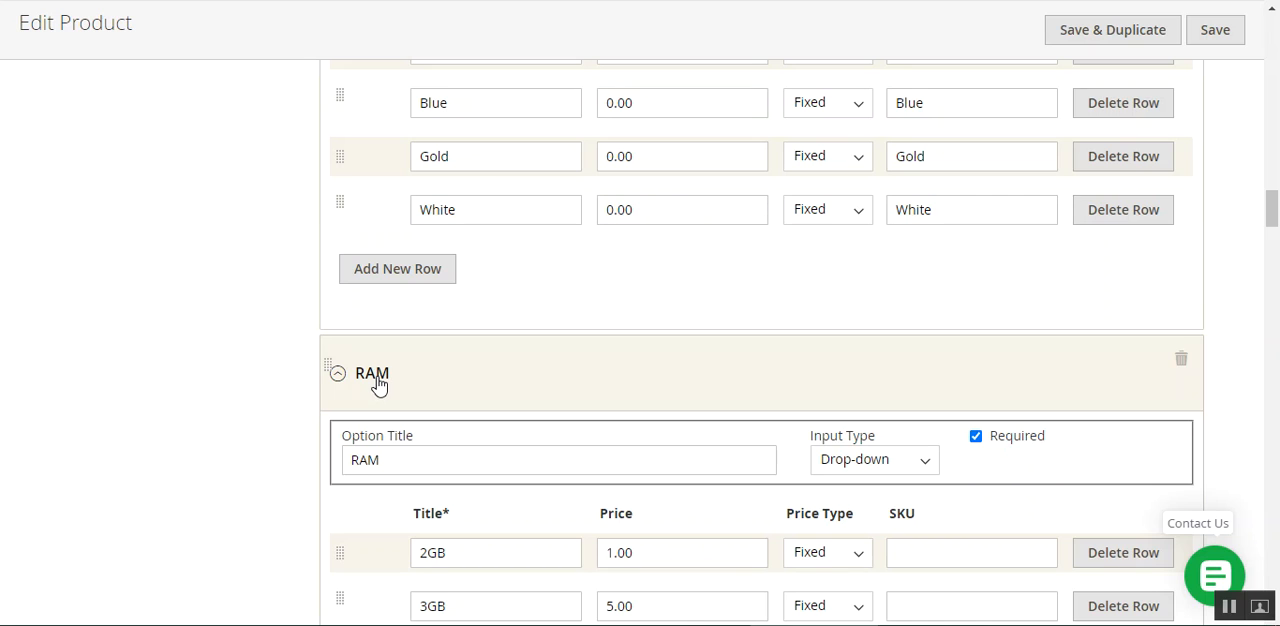
Examine the RAM custom option's value titles, prices and price types
scroll(375, 385, "down", 2)
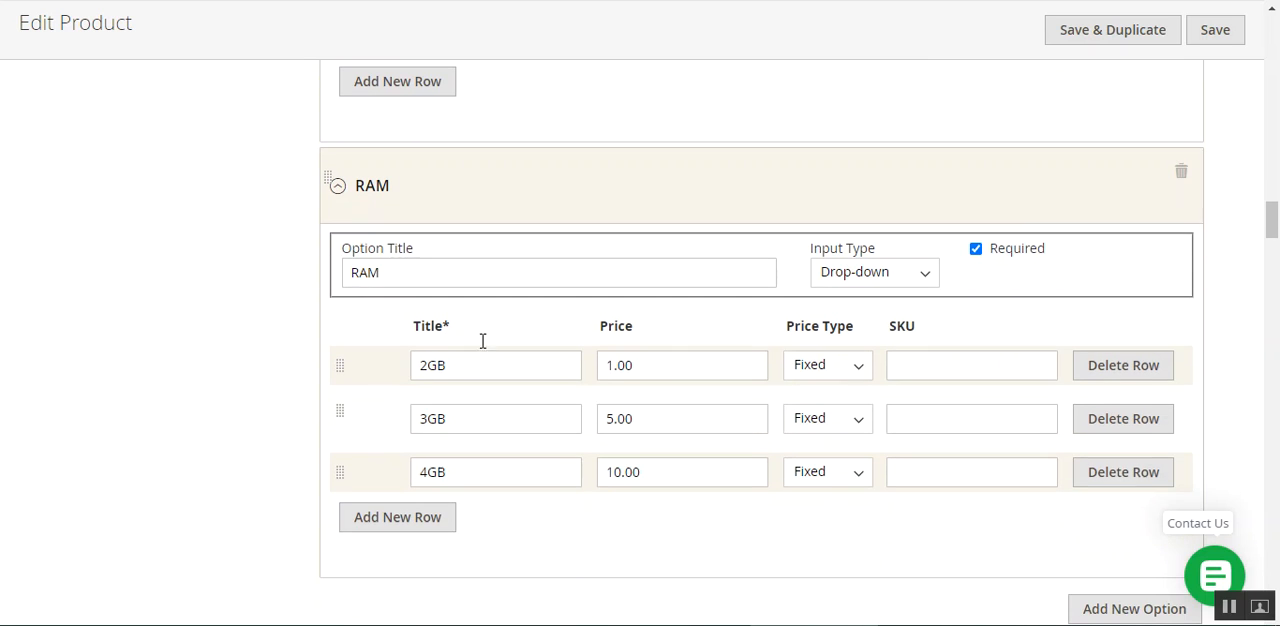
left_click(503, 366)
left_click(502, 420)
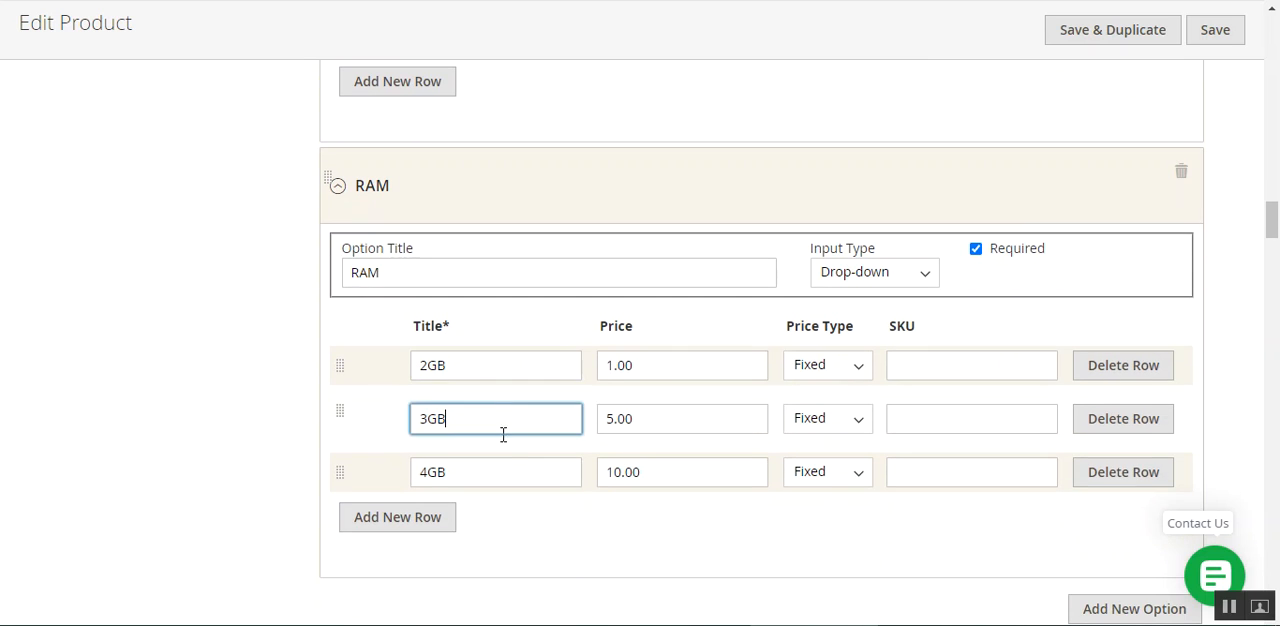
left_click(494, 469)
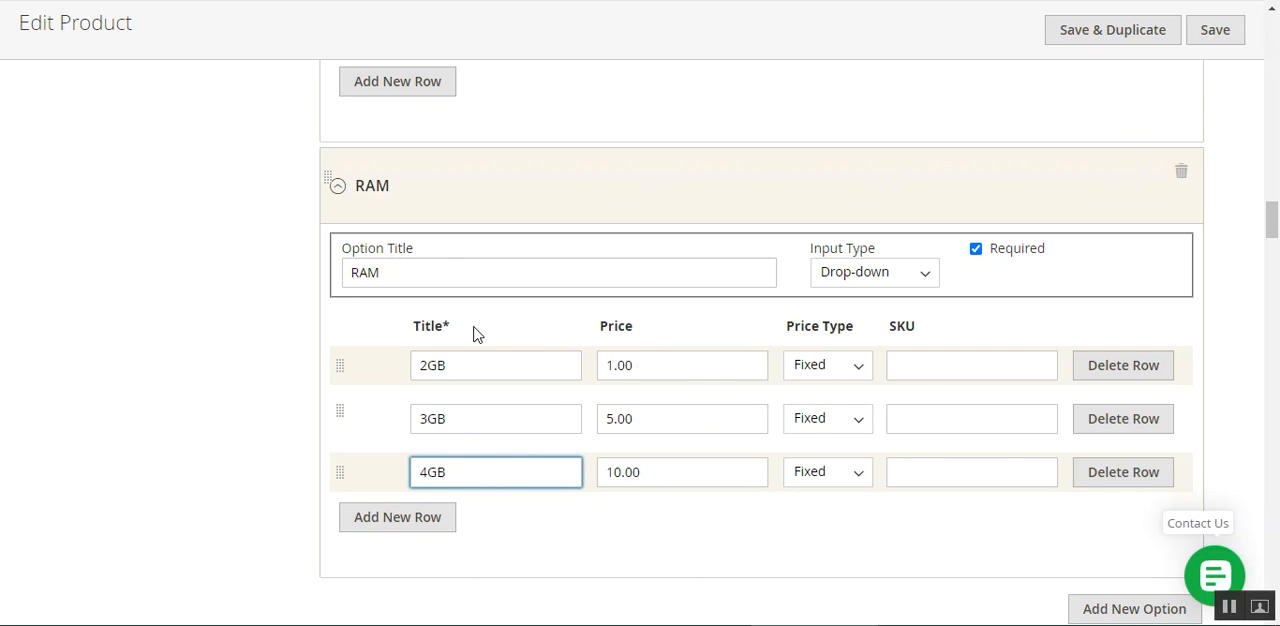
left_click(684, 365)
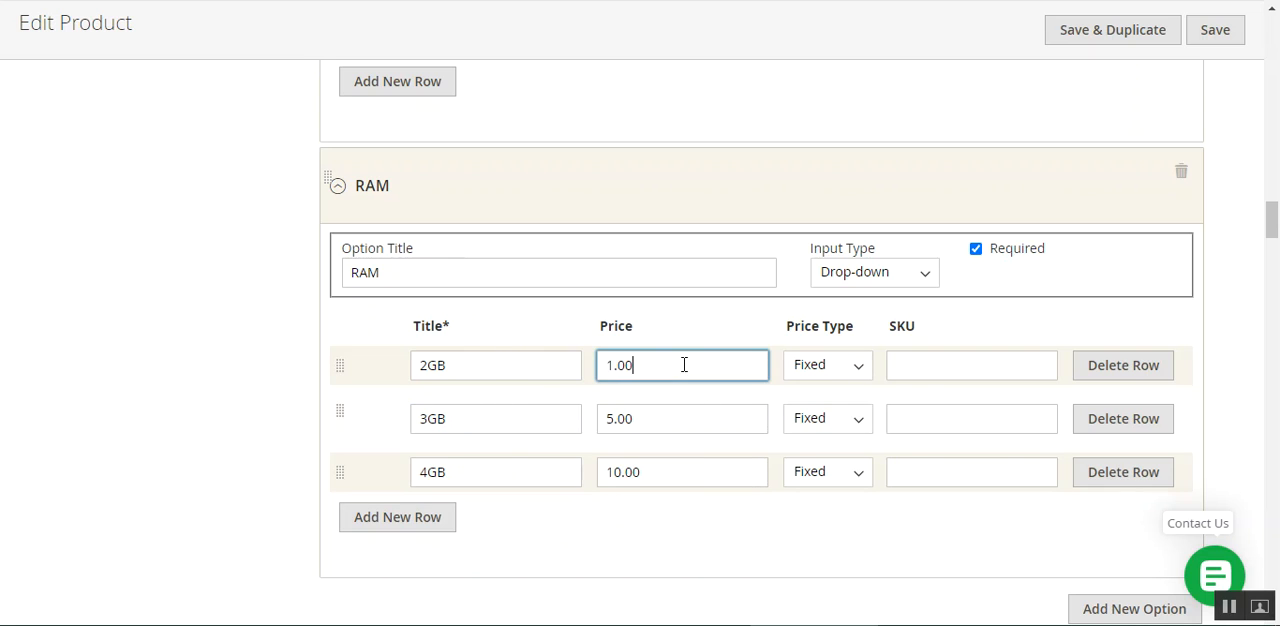
left_click(682, 408)
left_click(692, 478)
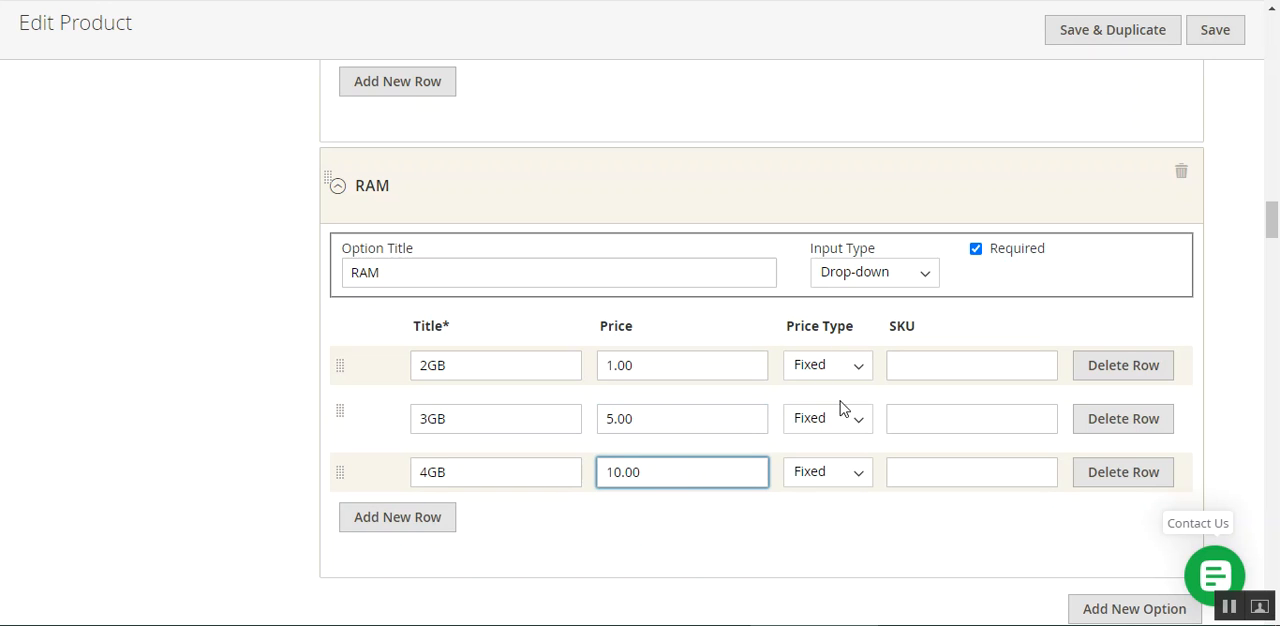
scroll(797, 457, "down", 3)
scroll(557, 451, "up", 10)
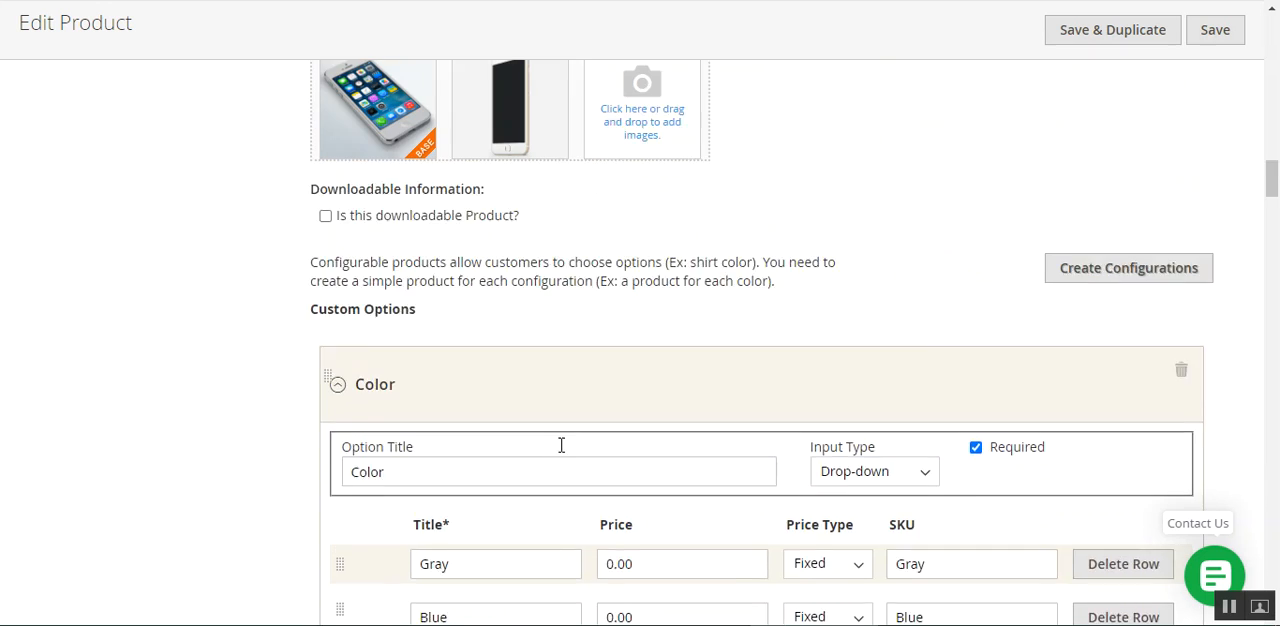
scroll(940, 184, "up", 1)
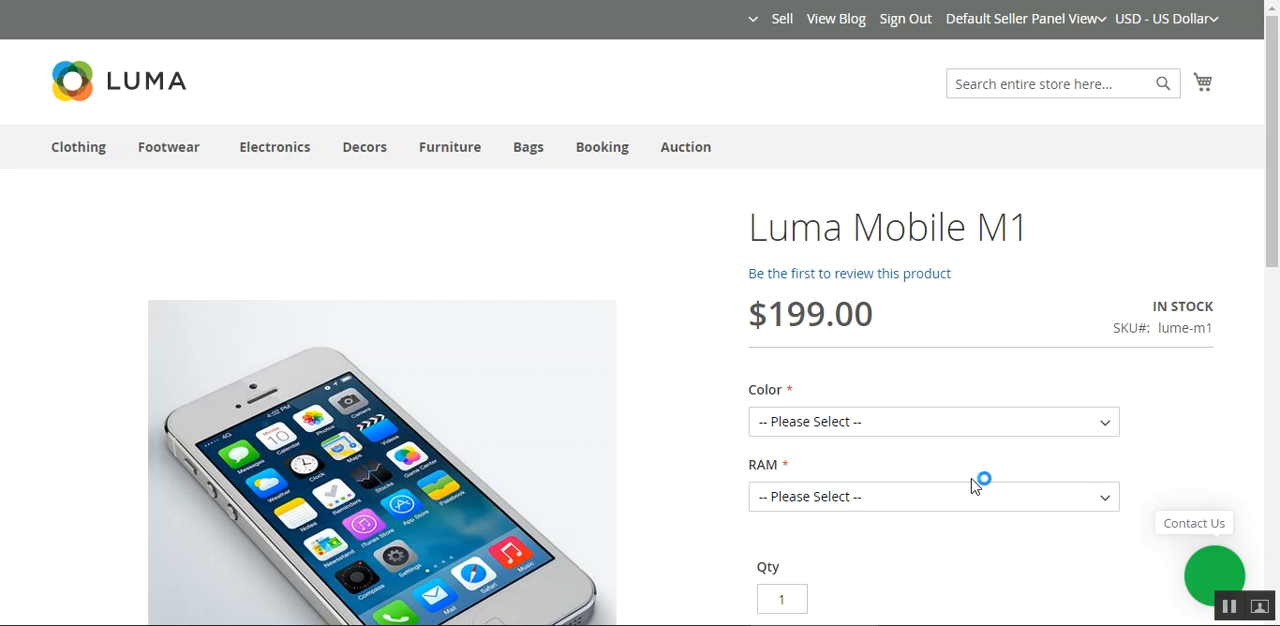
On the Luma Mobile M1 storefront page, choose Gold as the color
scroll(850, 280, "down", 2)
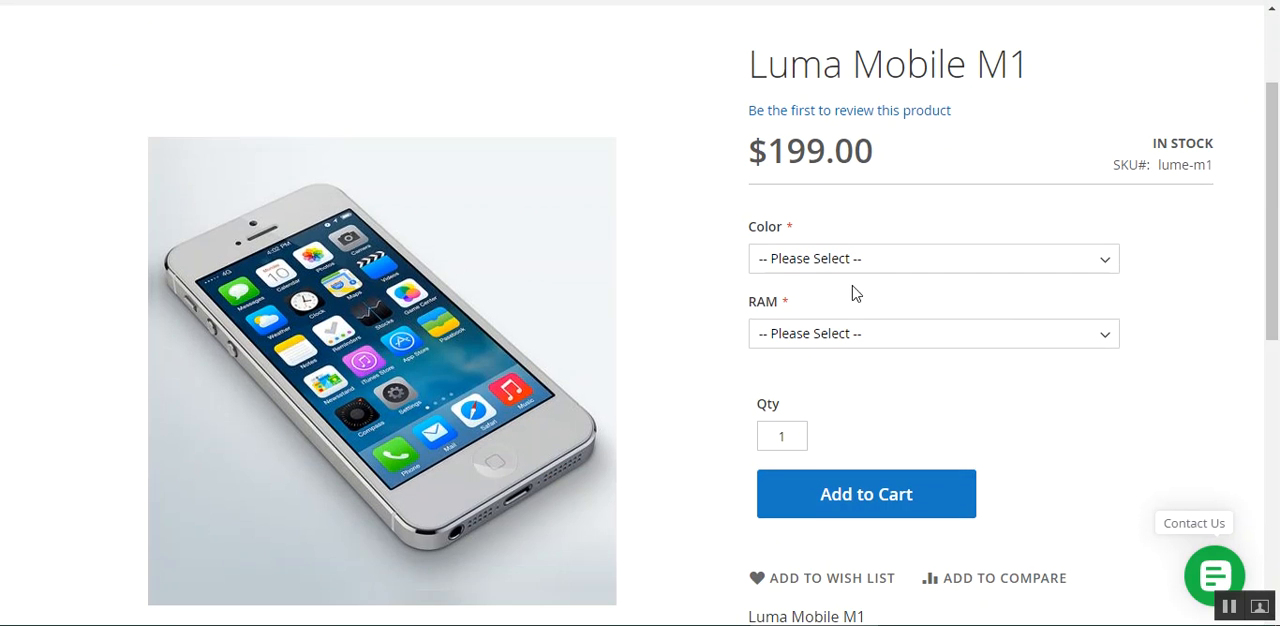
left_click(845, 278)
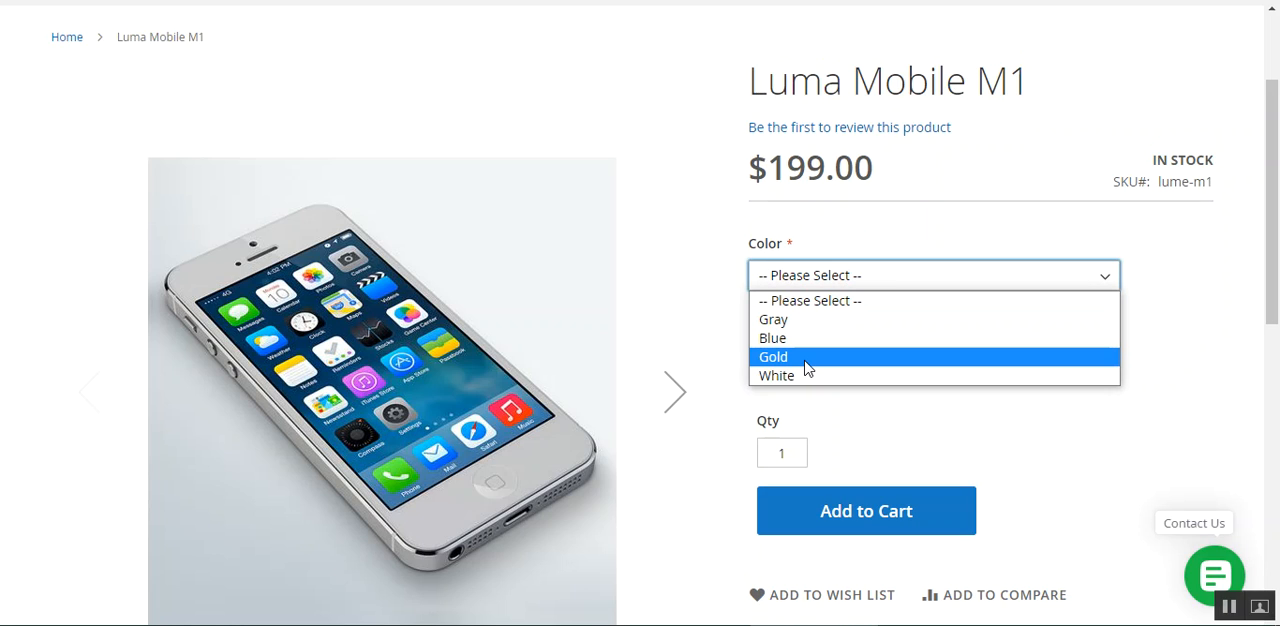
left_click(805, 361)
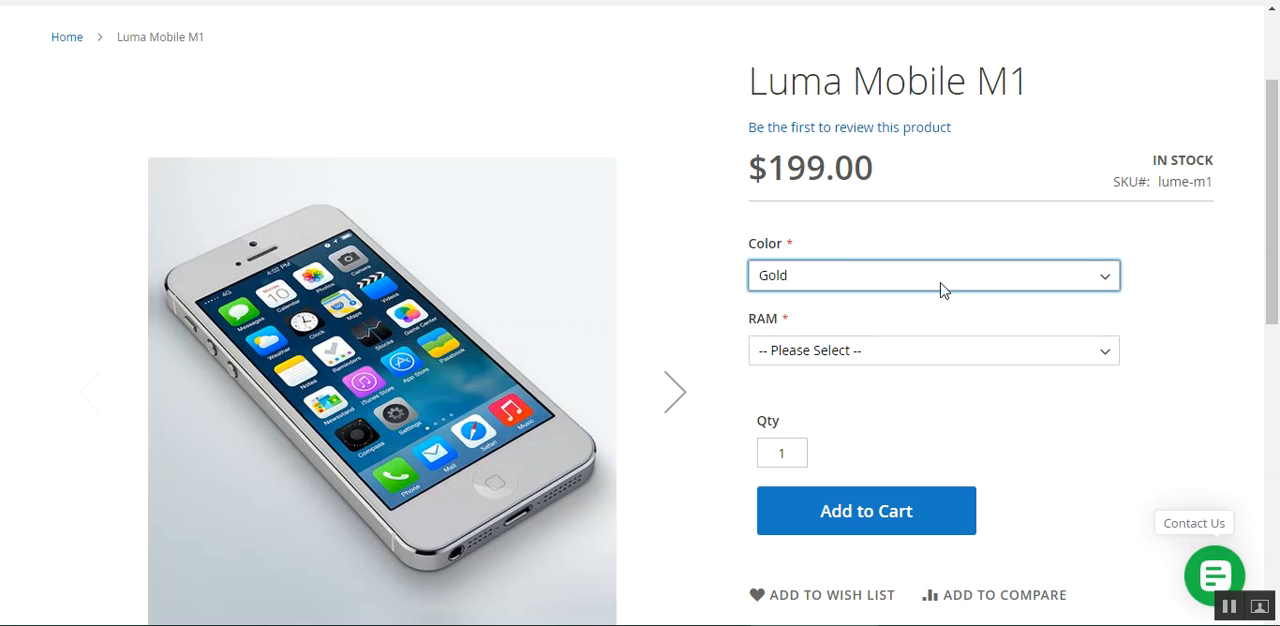
left_click(1175, 261)
Compare the RAM choices on the storefront page with the RAM option rows on the product's edit page
left_click(798, 358)
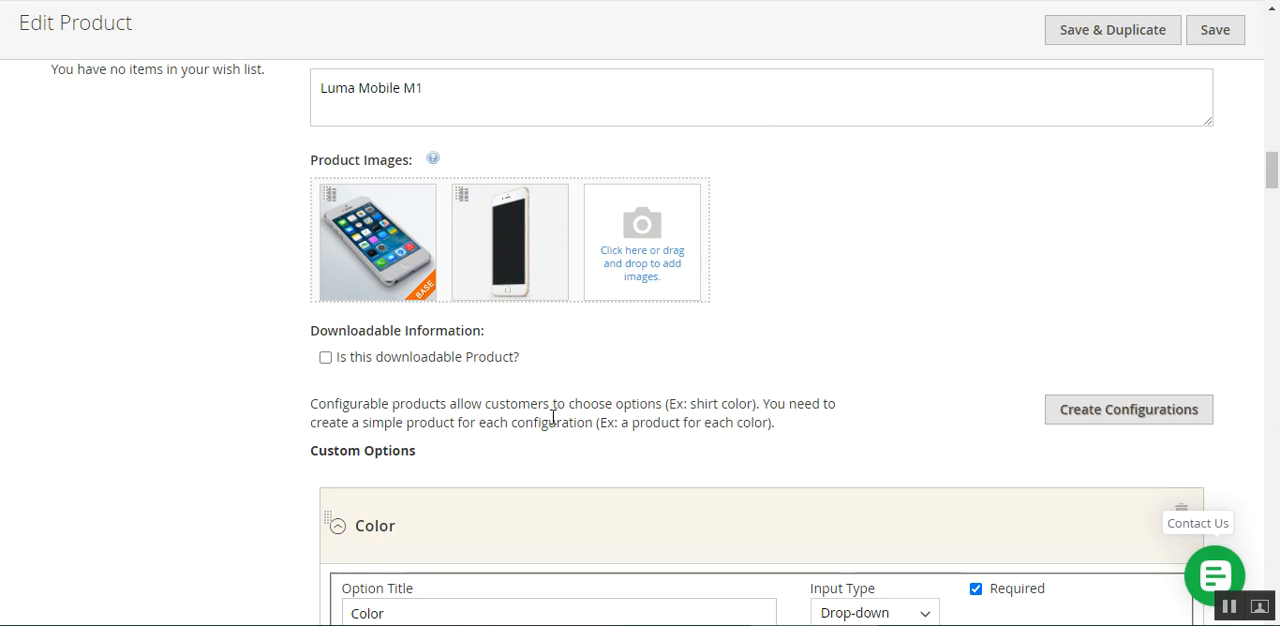
scroll(551, 414, "down", 8)
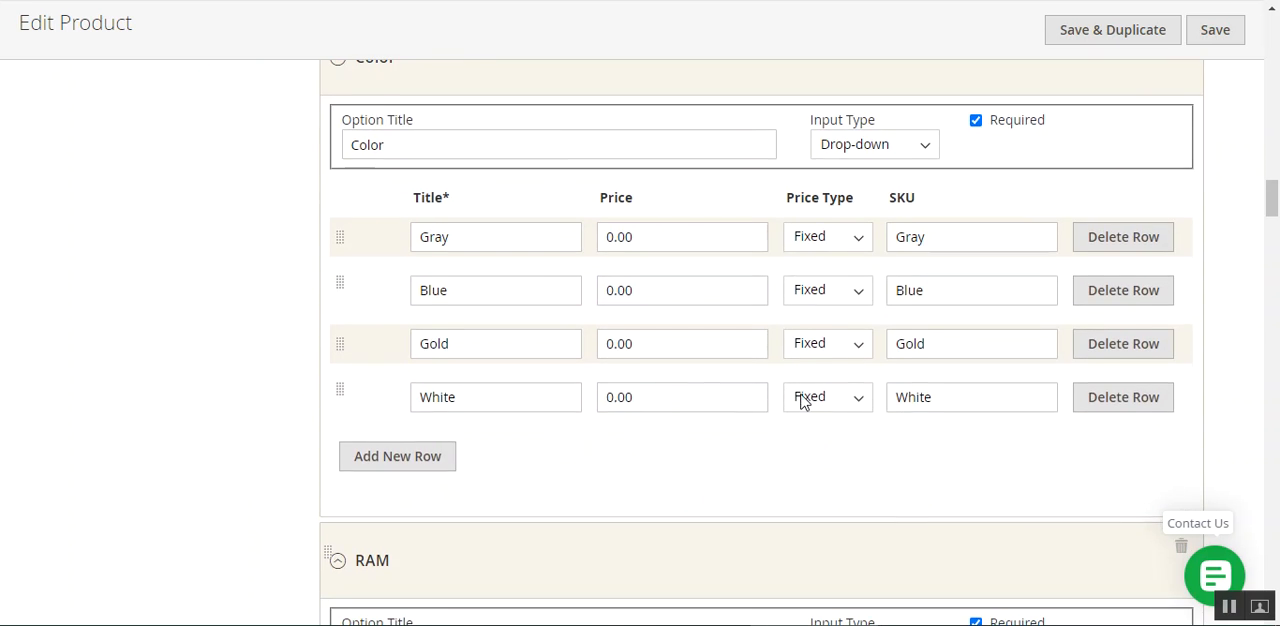
scroll(628, 417, "down", 2)
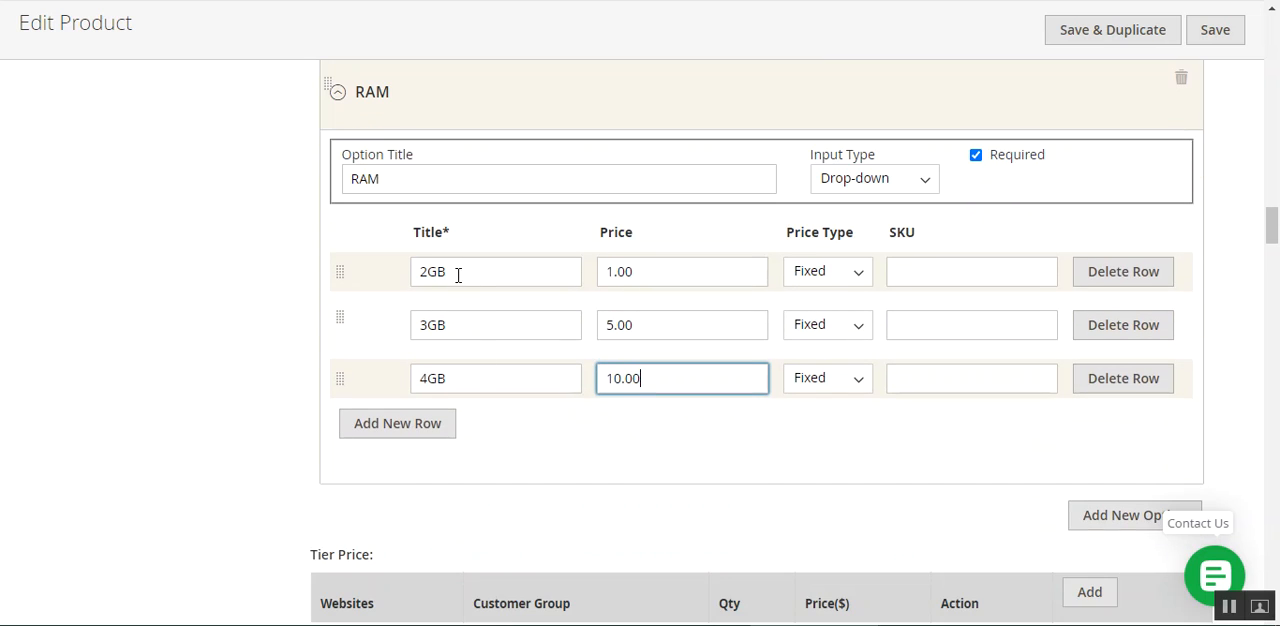
scroll(765, 422, "up", 2)
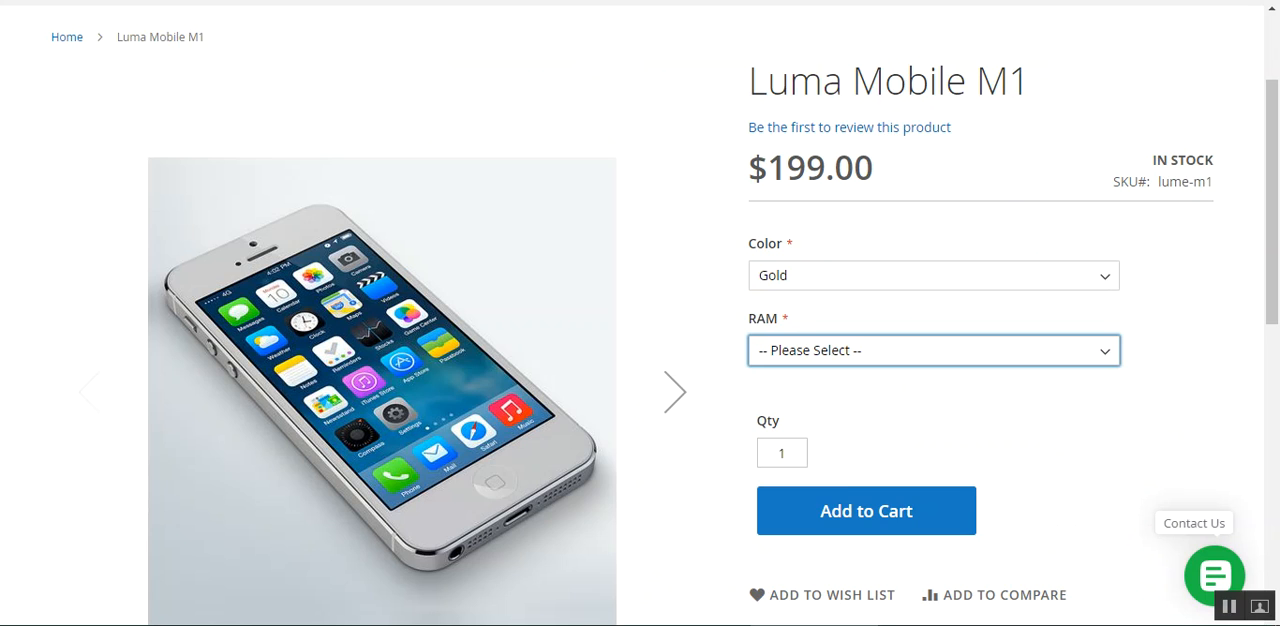
On the storefront page, try the 2GB and 3GB RAM choices and settle on 4GB +$10.00
left_click(884, 355)
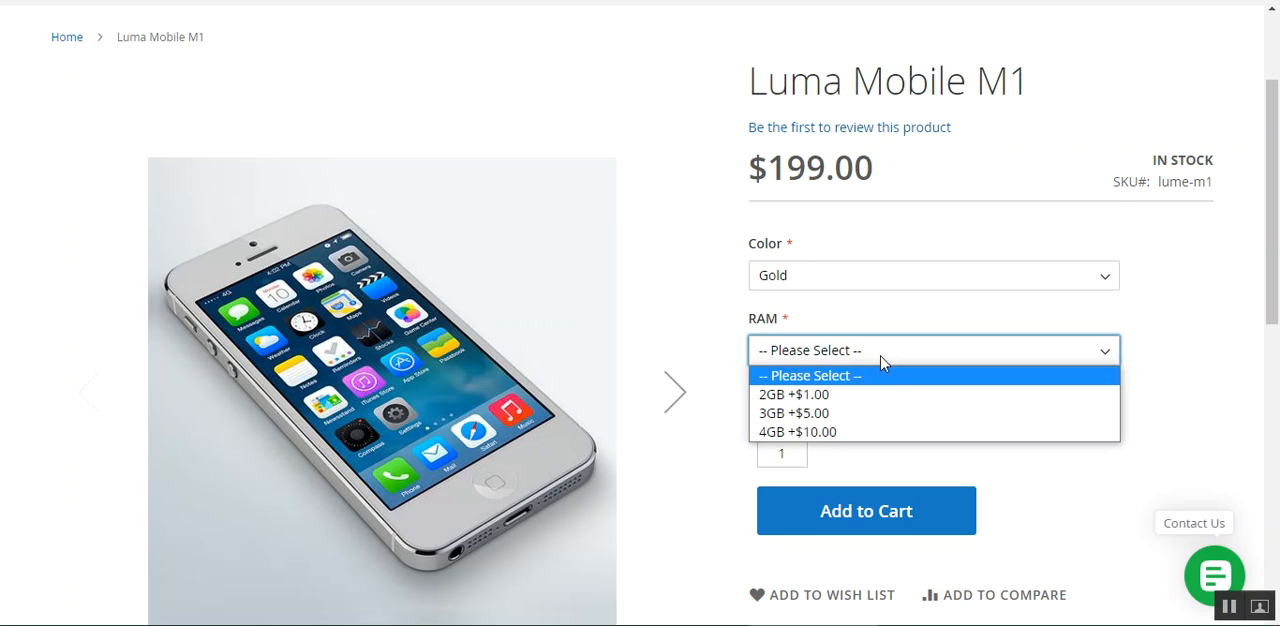
left_click(869, 404)
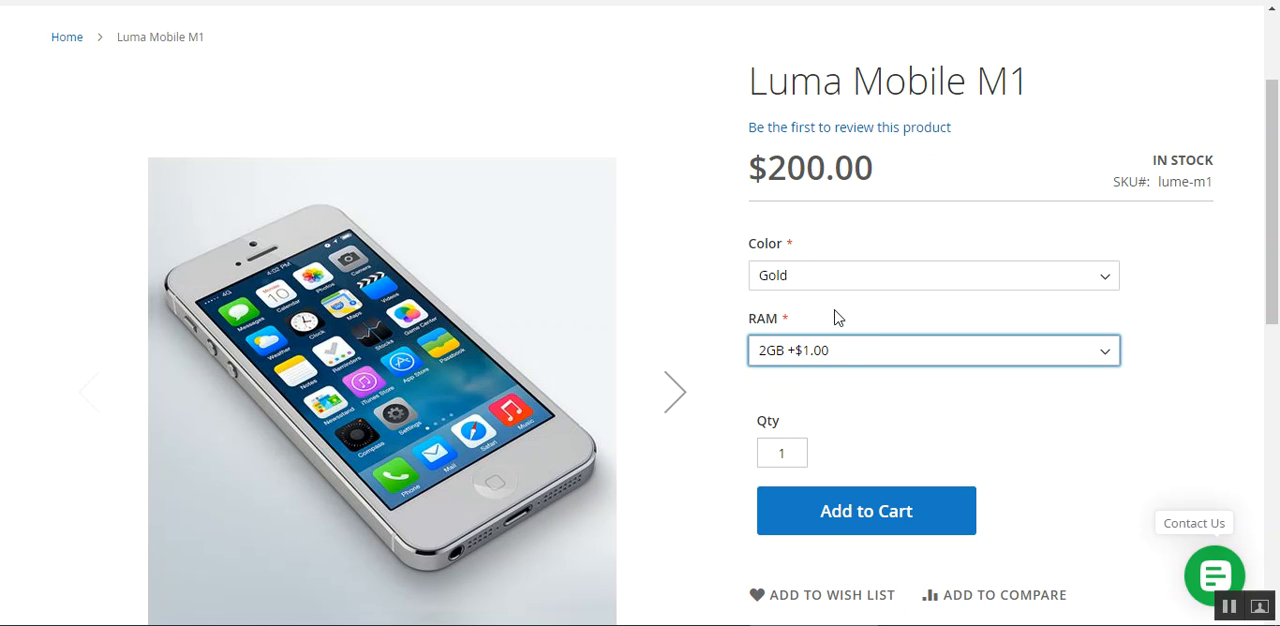
left_click(838, 352)
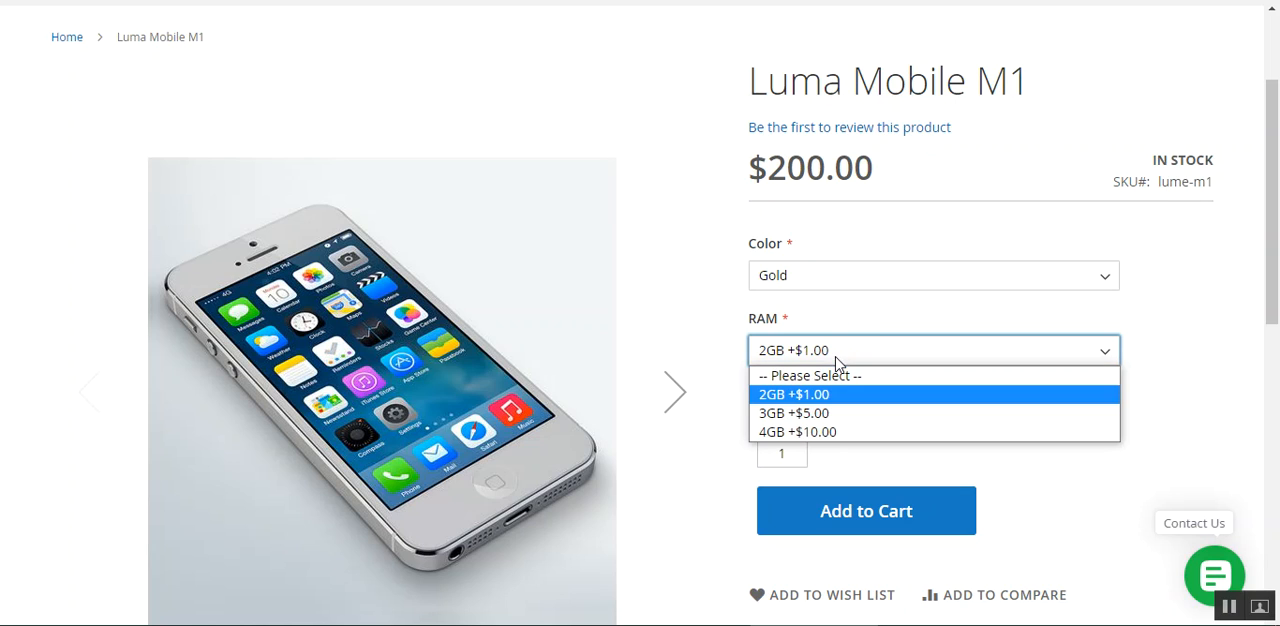
left_click(836, 416)
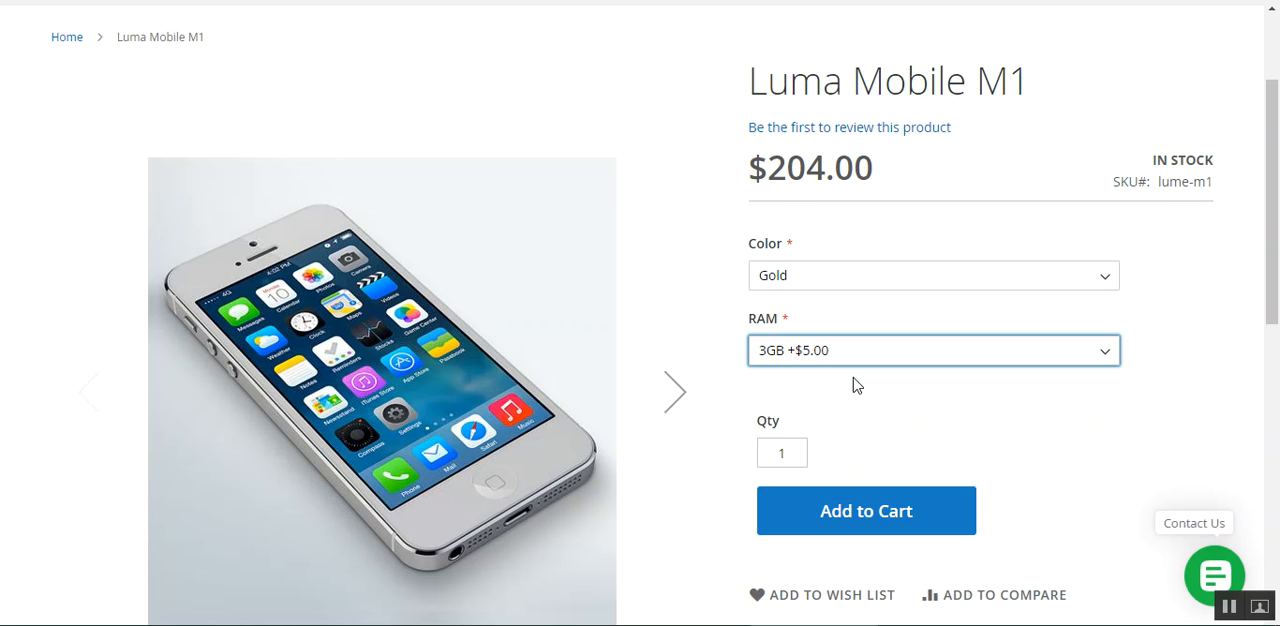
left_click(857, 352)
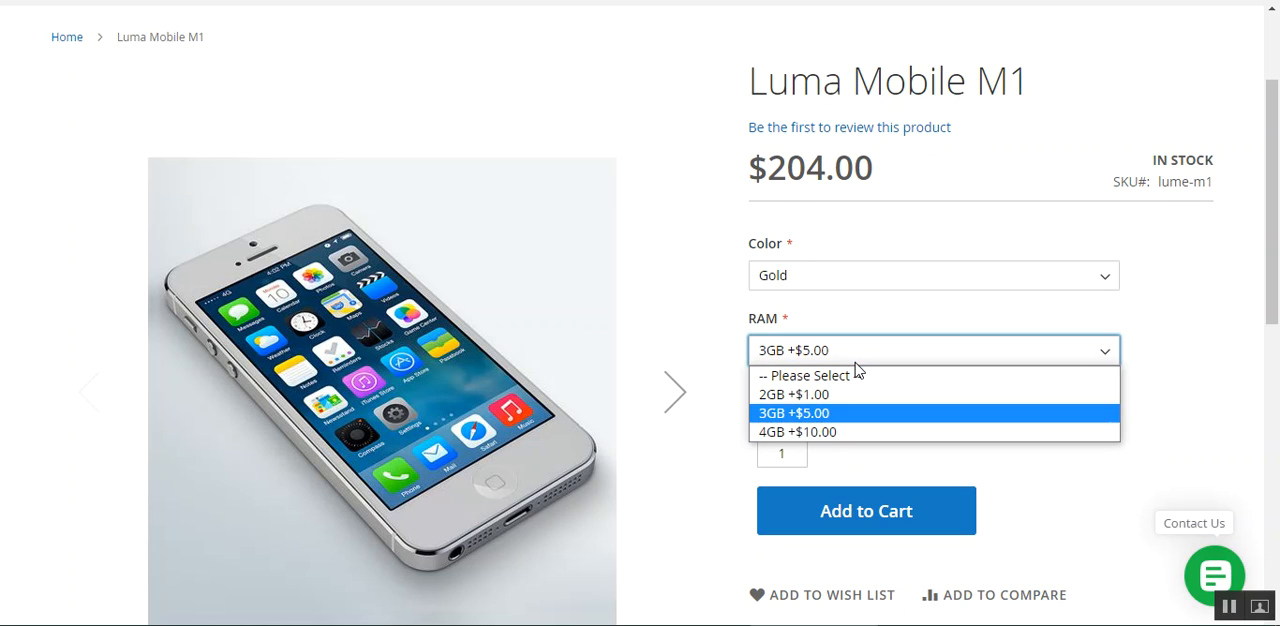
left_click(842, 433)
On the product's edit page, turn the Color option's Required setting off and back on
mouse_move(1271, 200)
left_mouse_down()
mouse_move(1269, 295)
mouse_move(1270, 215)
left_mouse_up()
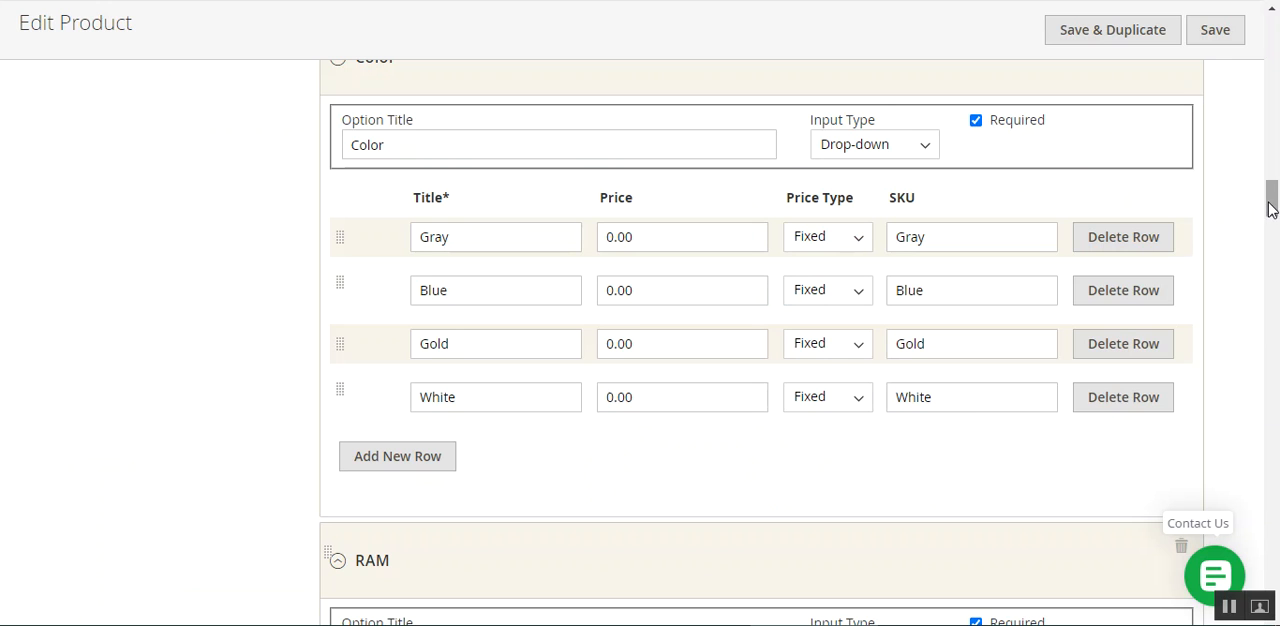
mouse_move(1271, 208)
left_mouse_down()
mouse_move(1271, 220)
mouse_move(1271, 188)
left_mouse_up()
scroll(880, 474, "down", 1)
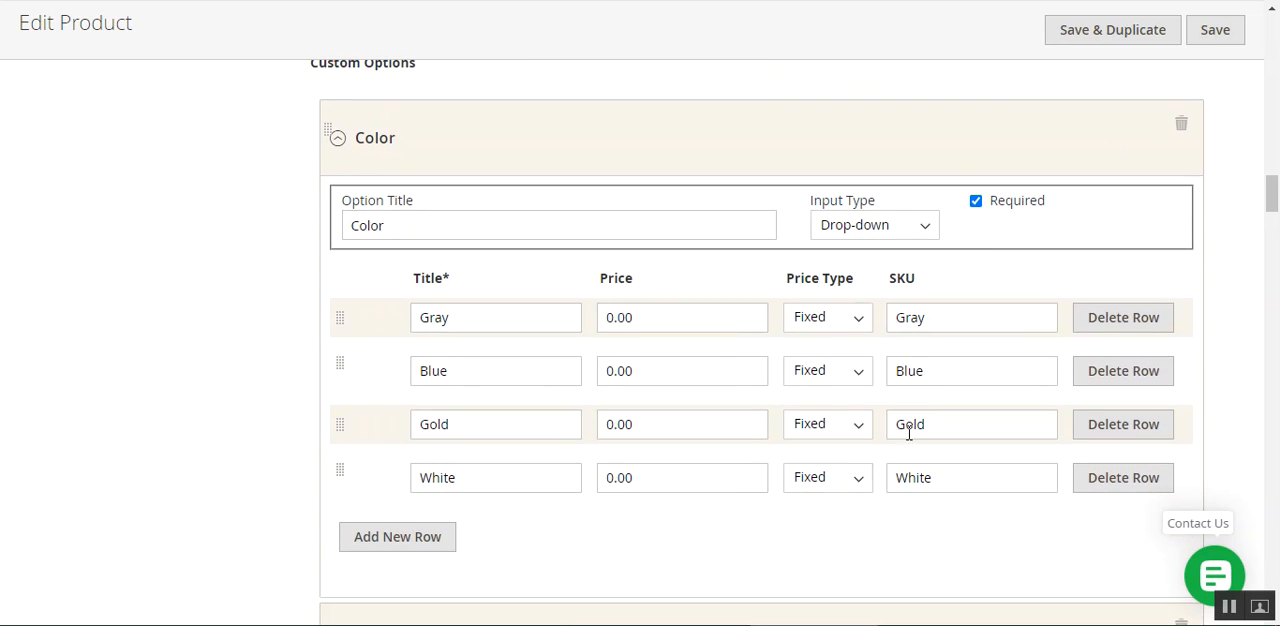
left_click(976, 202)
left_click(976, 202)
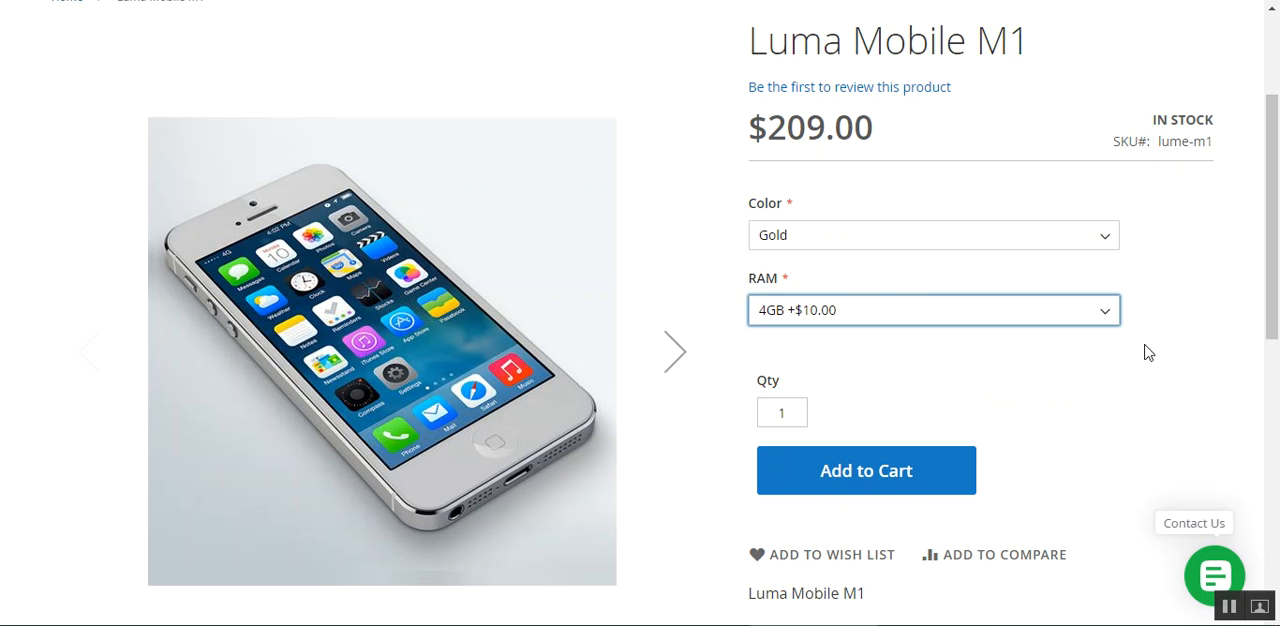
left_click(1148, 352)
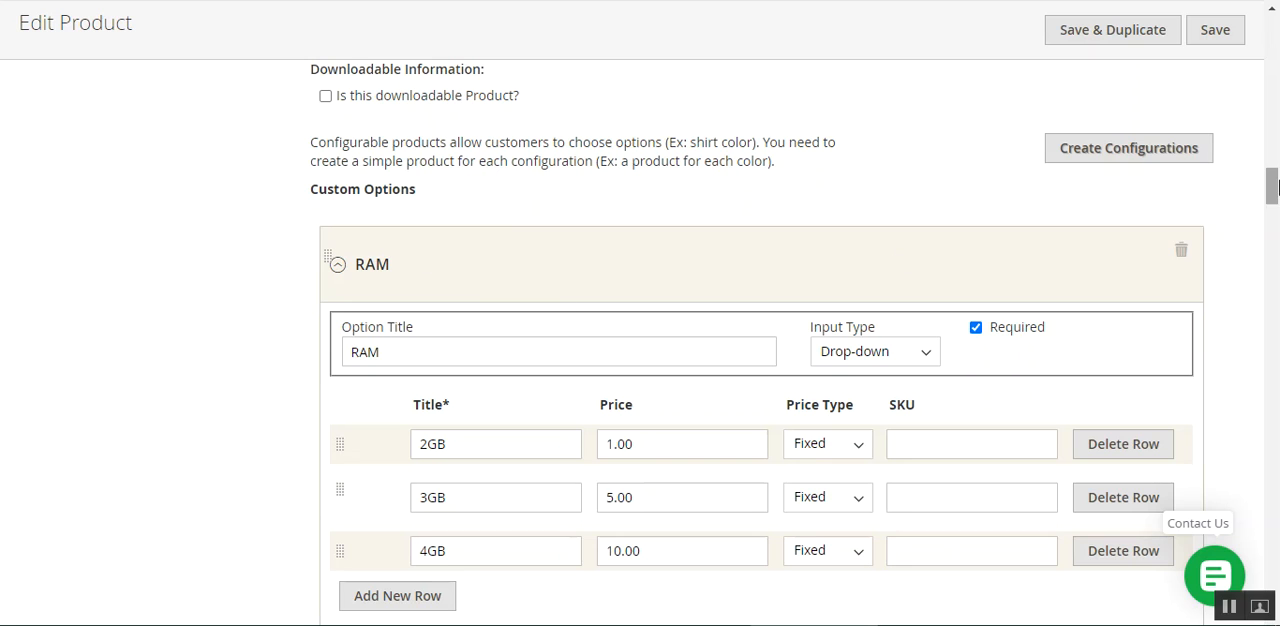
Reorder the custom options on the edit page to put RAM before Color, and return Color to first place
left_click_drag(1274, 192, 1278, 201)
scroll(536, 170, "up", 1)
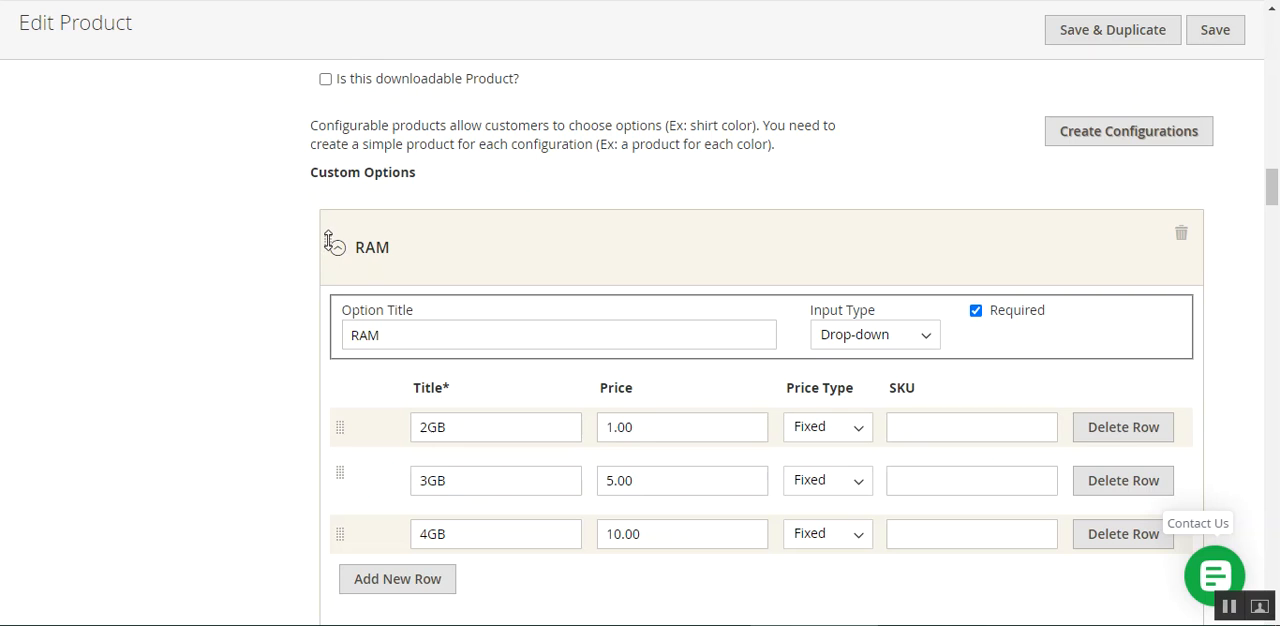
left_click_drag(328, 240, 340, 594)
left_click_drag(331, 245, 376, 612)
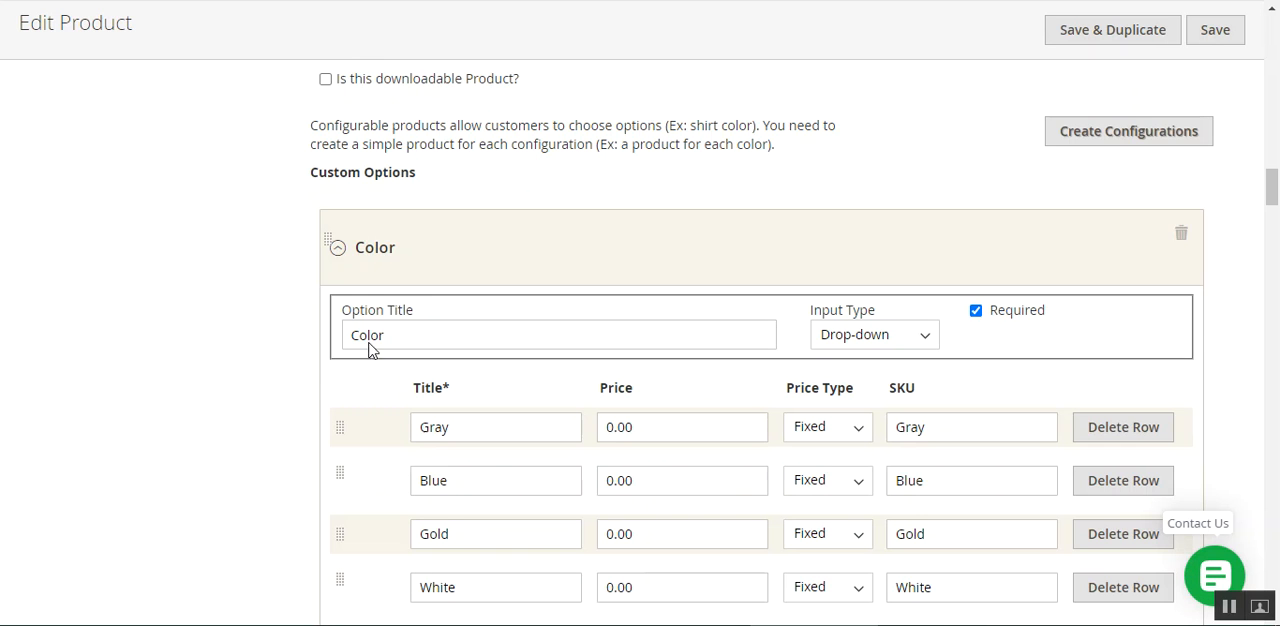
Reorder the value rows of the RAM option to 3GB, 4GB, 2GB
scroll(380, 263, "down", 5)
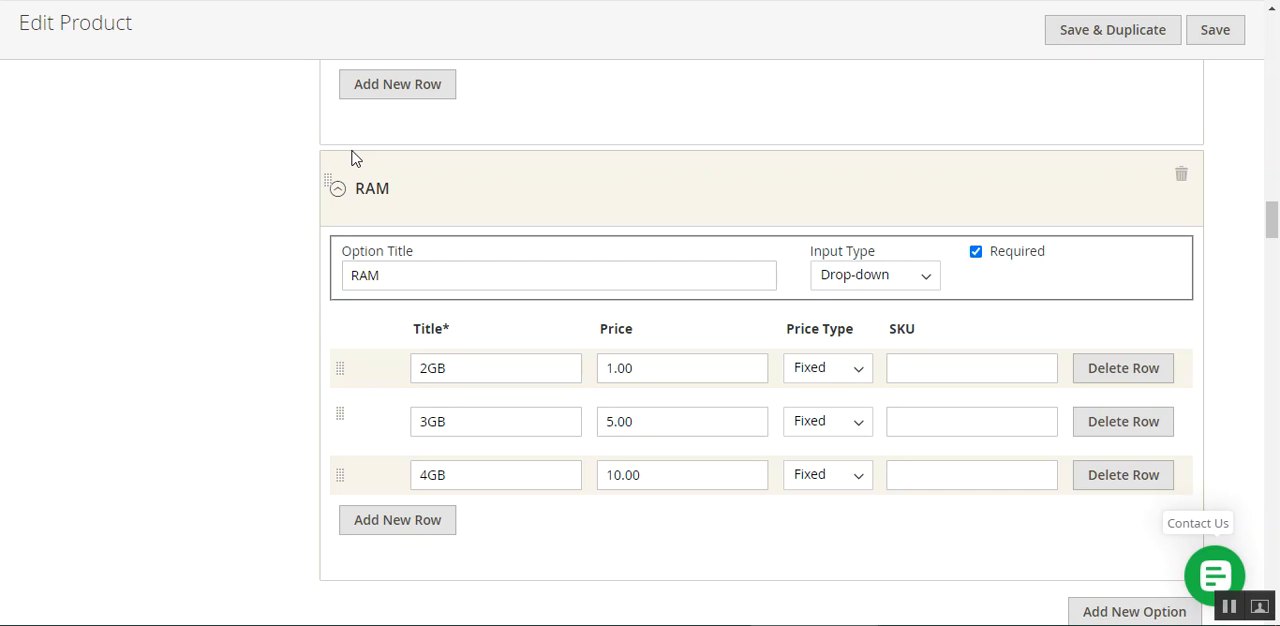
scroll(352, 166, "up", 2)
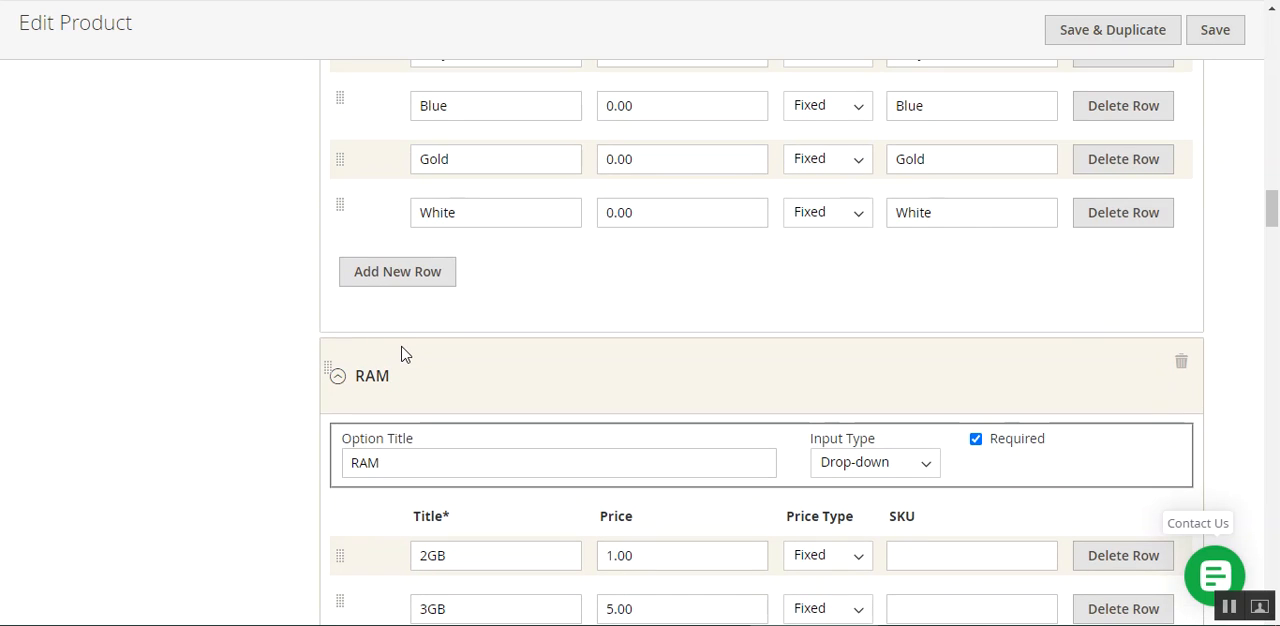
scroll(403, 352, "down", 1)
scroll(405, 470, "down", 2)
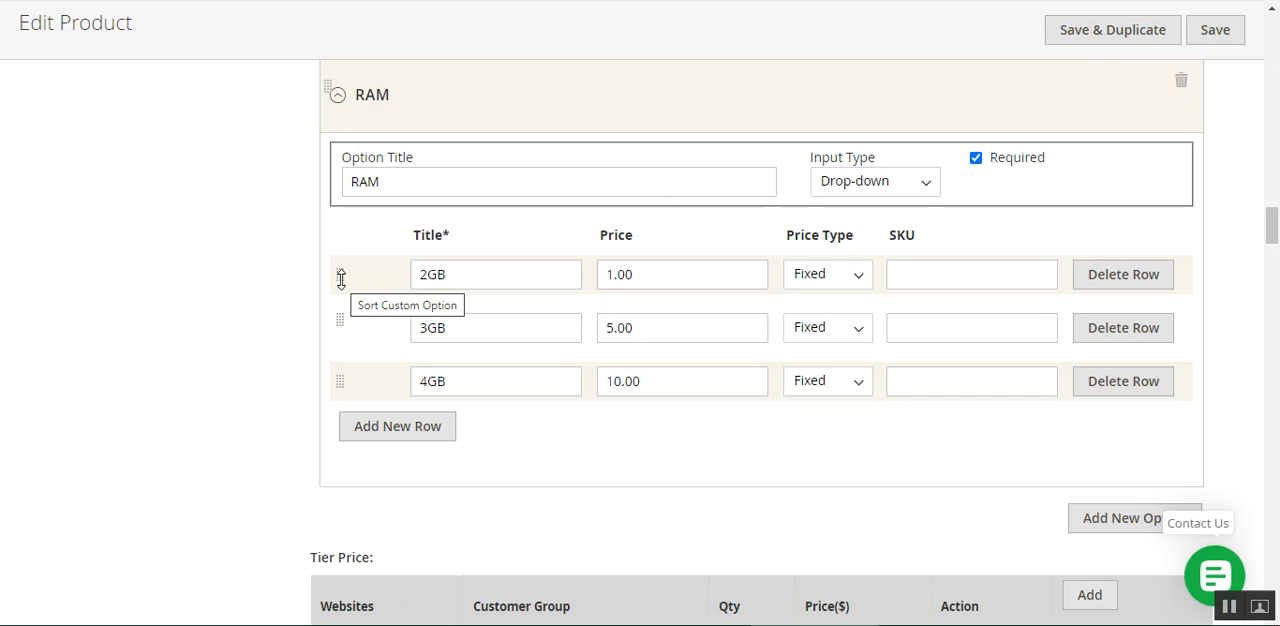
left_click_drag(337, 277, 341, 331)
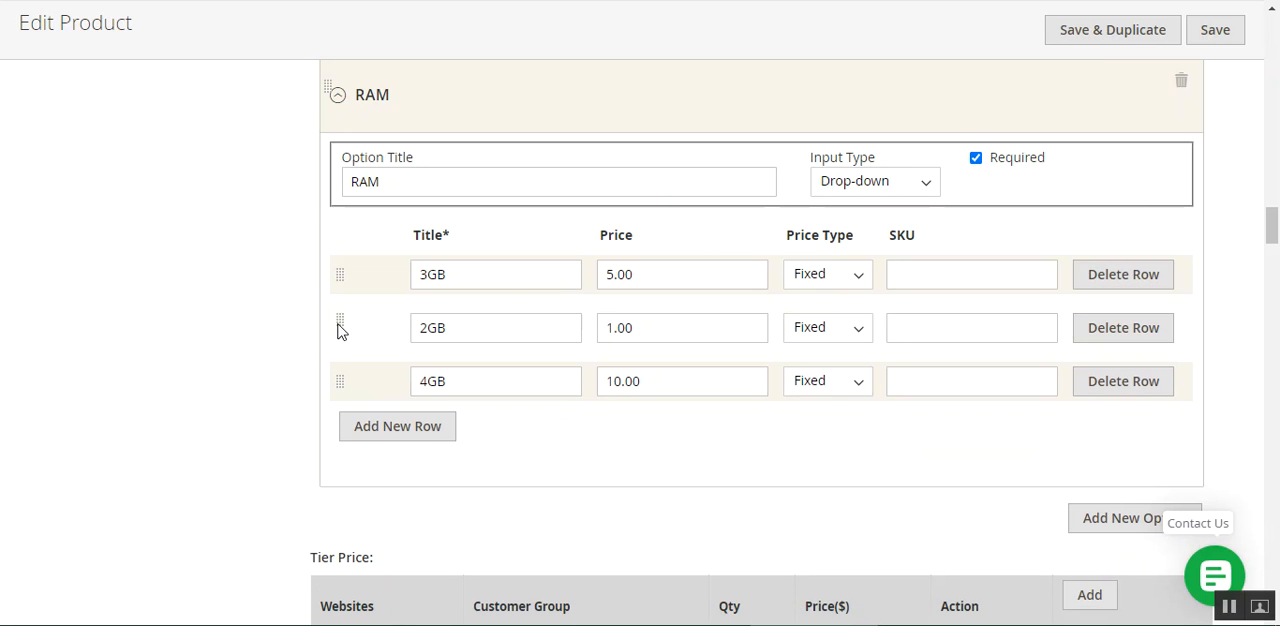
mouse_move(338, 273)
left_mouse_down()
mouse_move(349, 380)
mouse_move(343, 260)
mouse_move(337, 277)
left_mouse_up()
left_click_drag(340, 388, 345, 330)
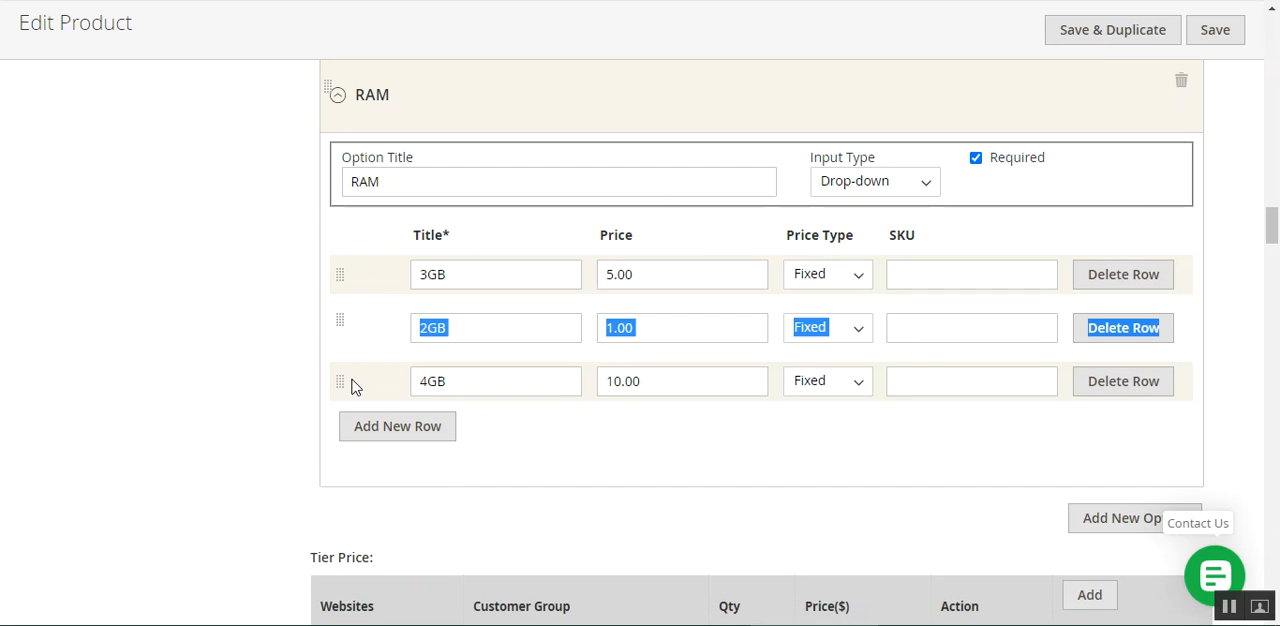
mouse_move(340, 381)
left_mouse_down()
mouse_move(340, 320)
mouse_move(343, 360)
left_mouse_up()
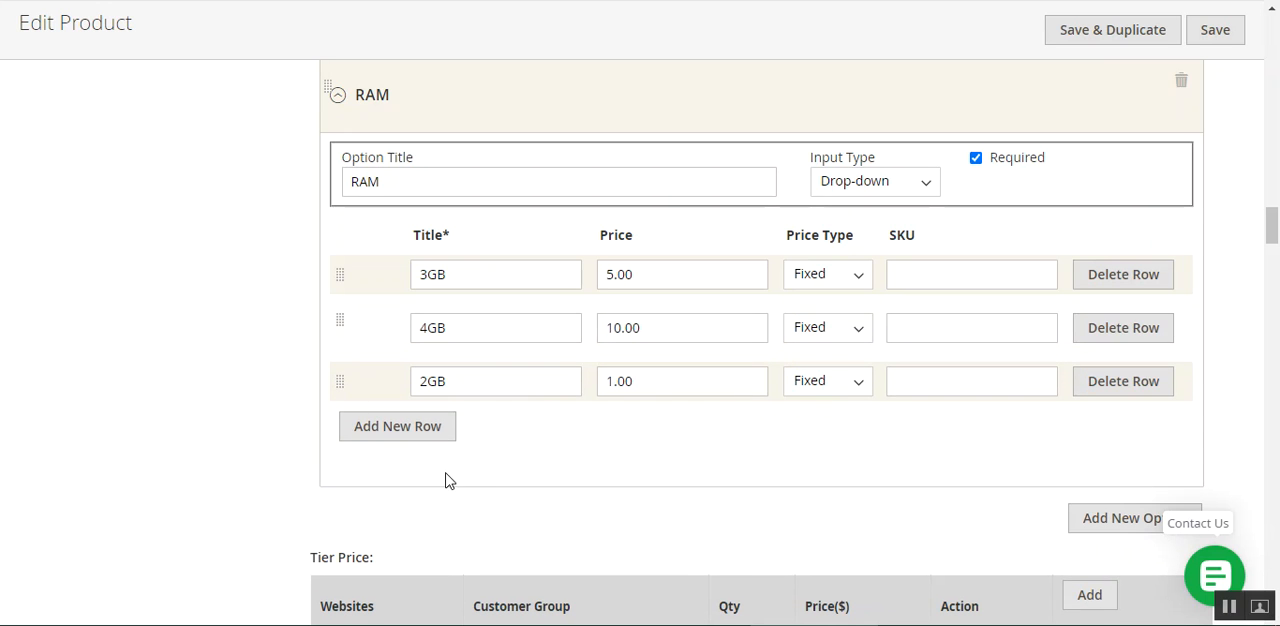
Reorder the value rows of the Color option to Gold, White, Blue, Gray
scroll(403, 390, "up", 5)
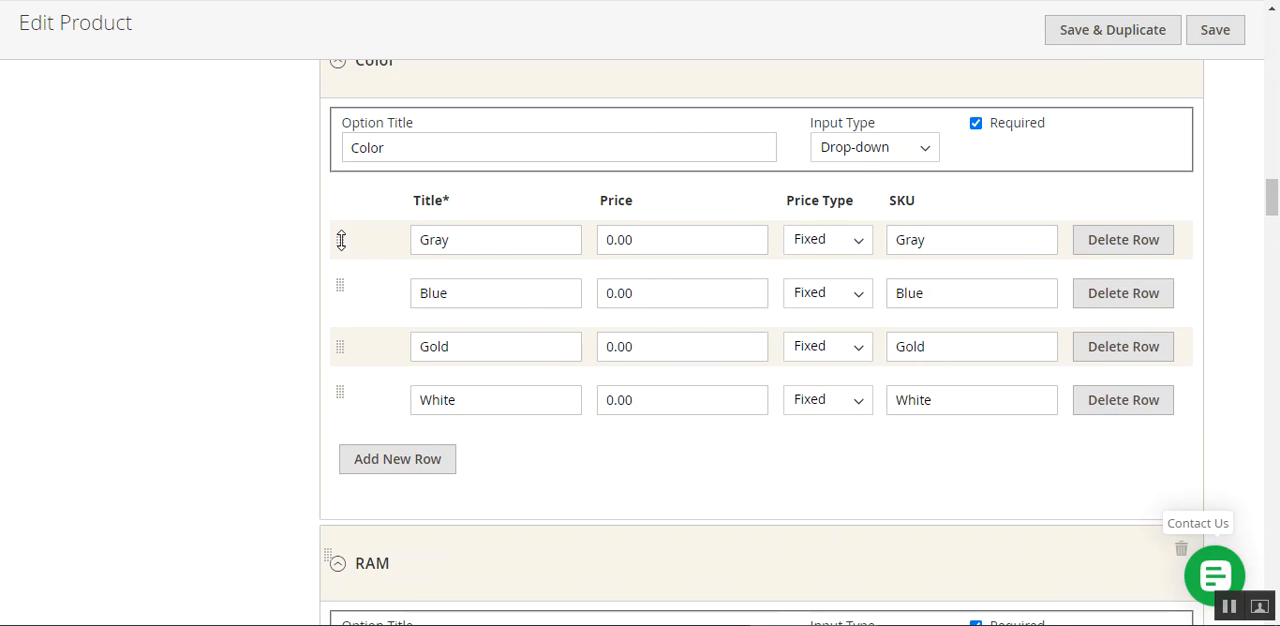
left_click_drag(341, 240, 357, 388)
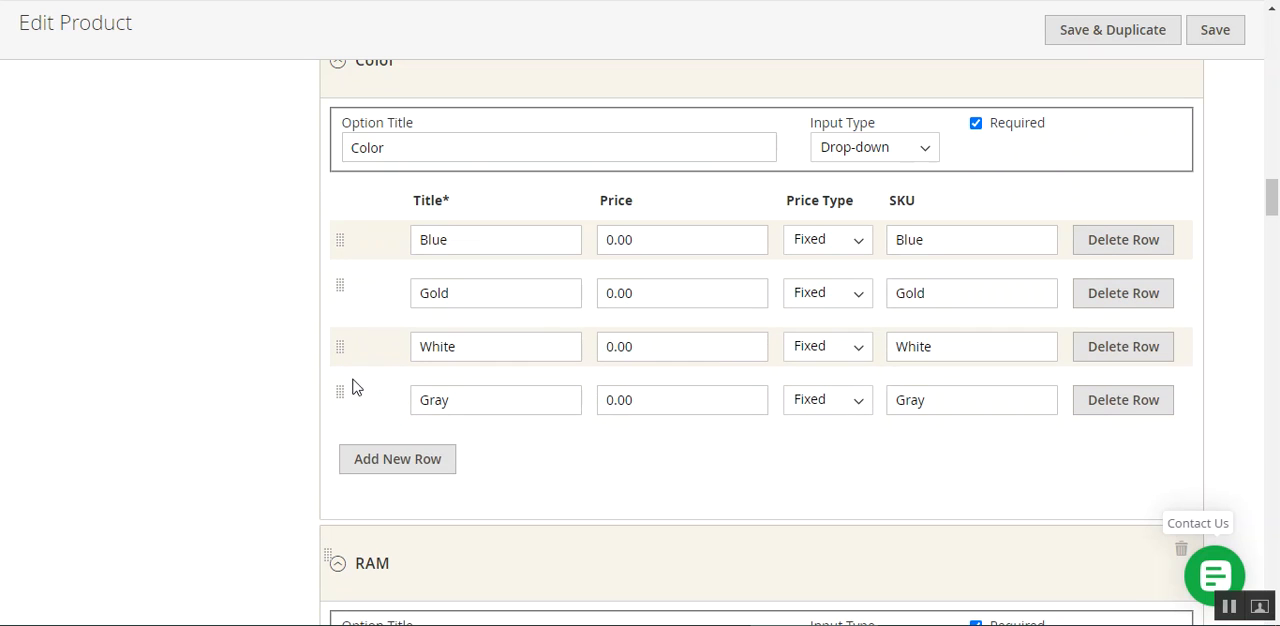
left_click_drag(338, 238, 338, 342)
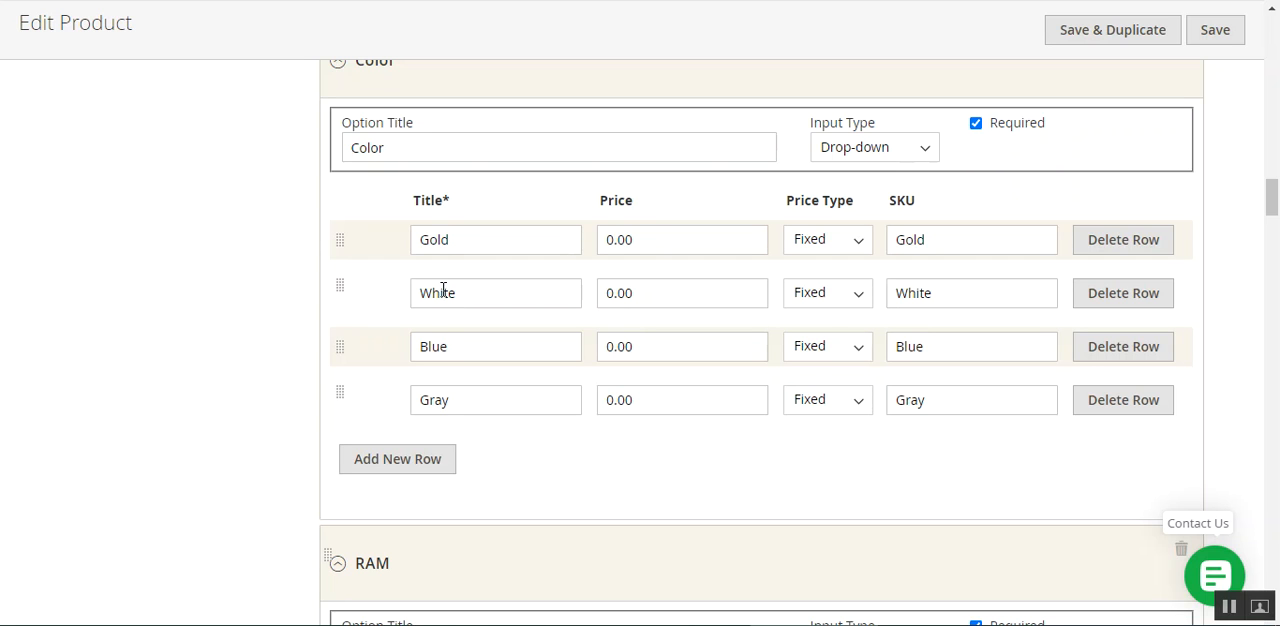
Set the Color option's input type to Date and put the cursor in its Price field
scroll(706, 257, "up", 4)
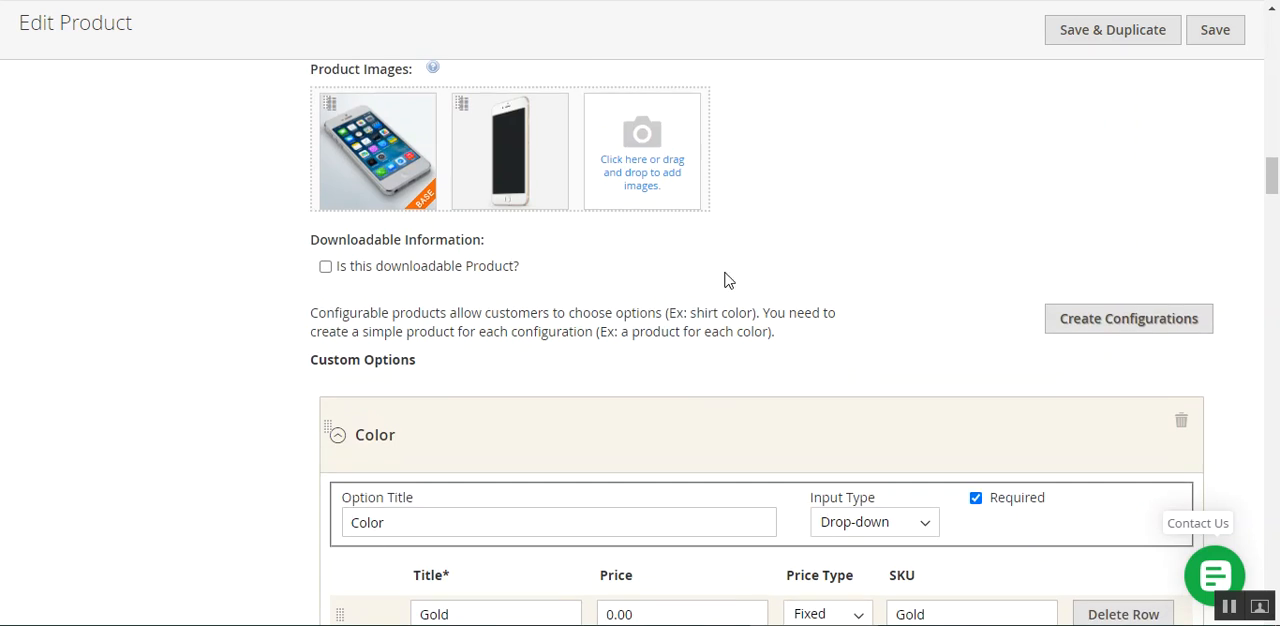
scroll(703, 307, "down", 3)
left_click(923, 248)
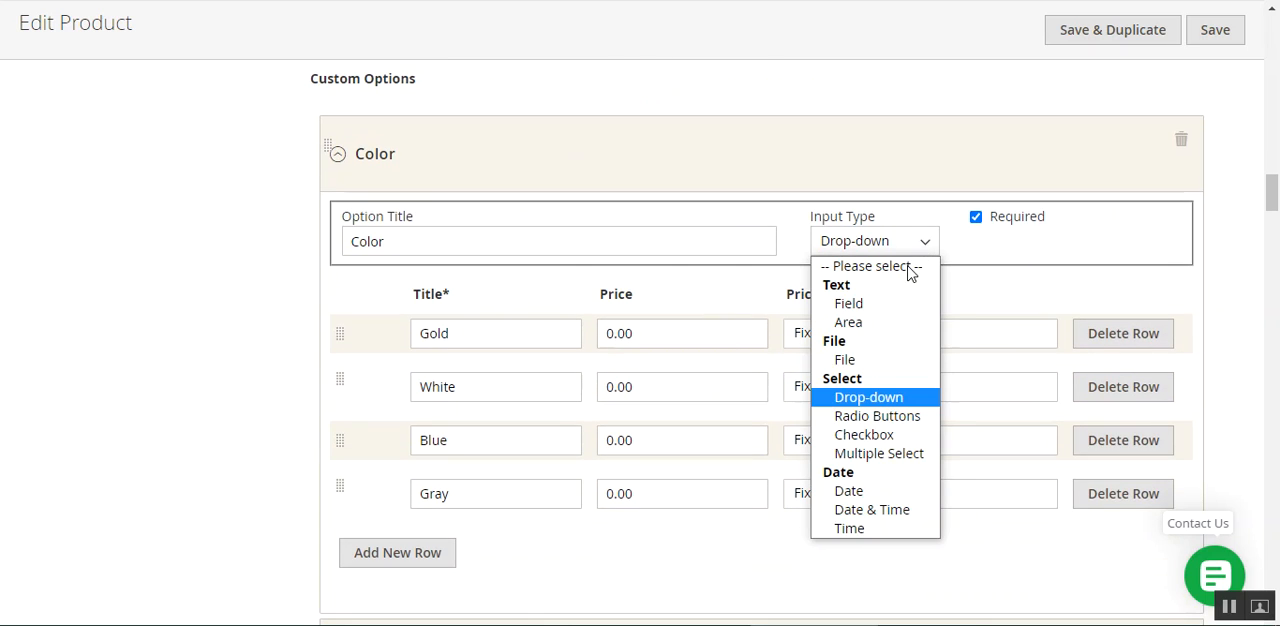
left_click(885, 497)
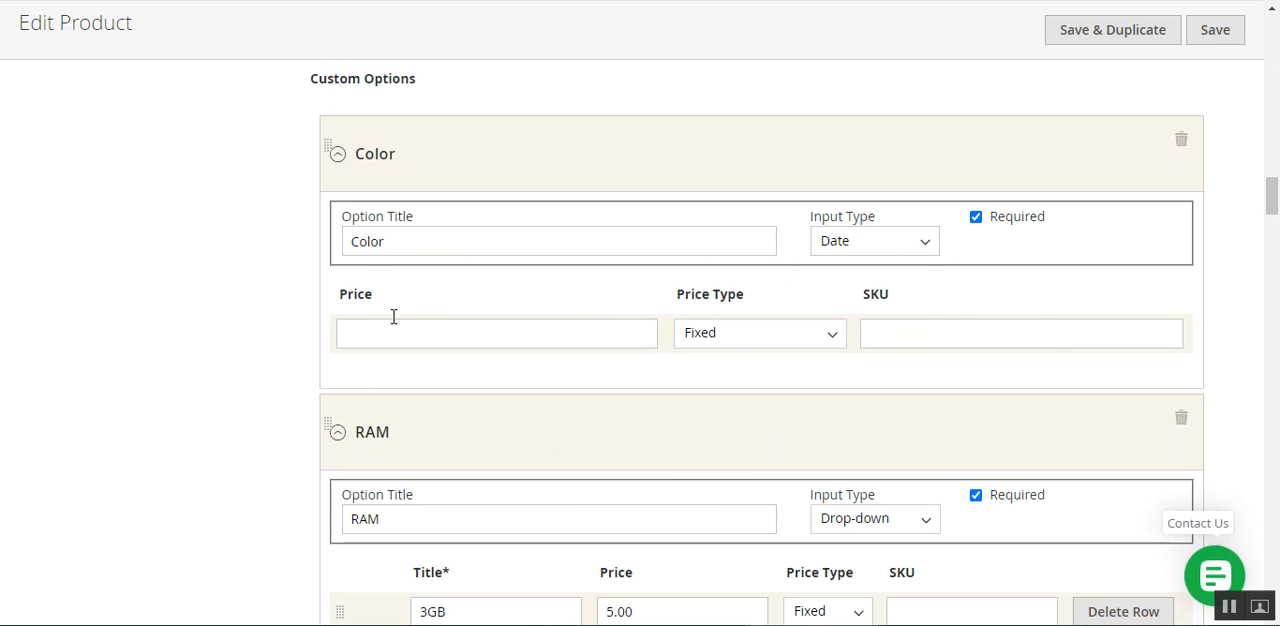
scroll(406, 287, "down", 7)
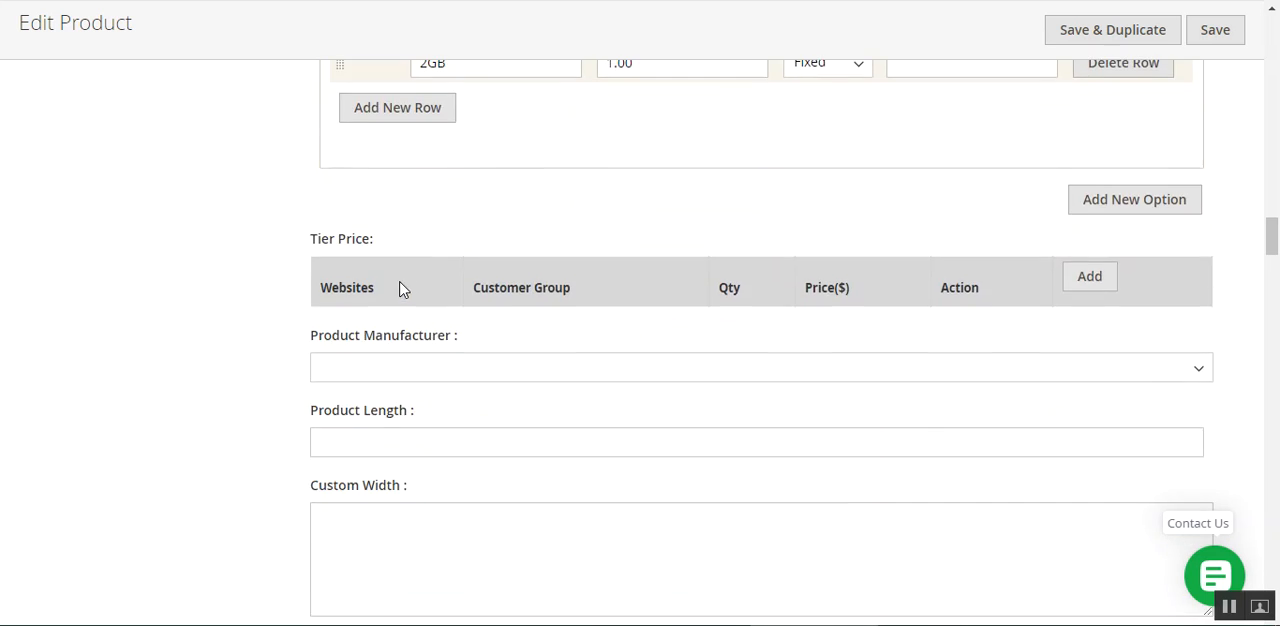
scroll(399, 289, "up", 4)
scroll(401, 288, "up", 4)
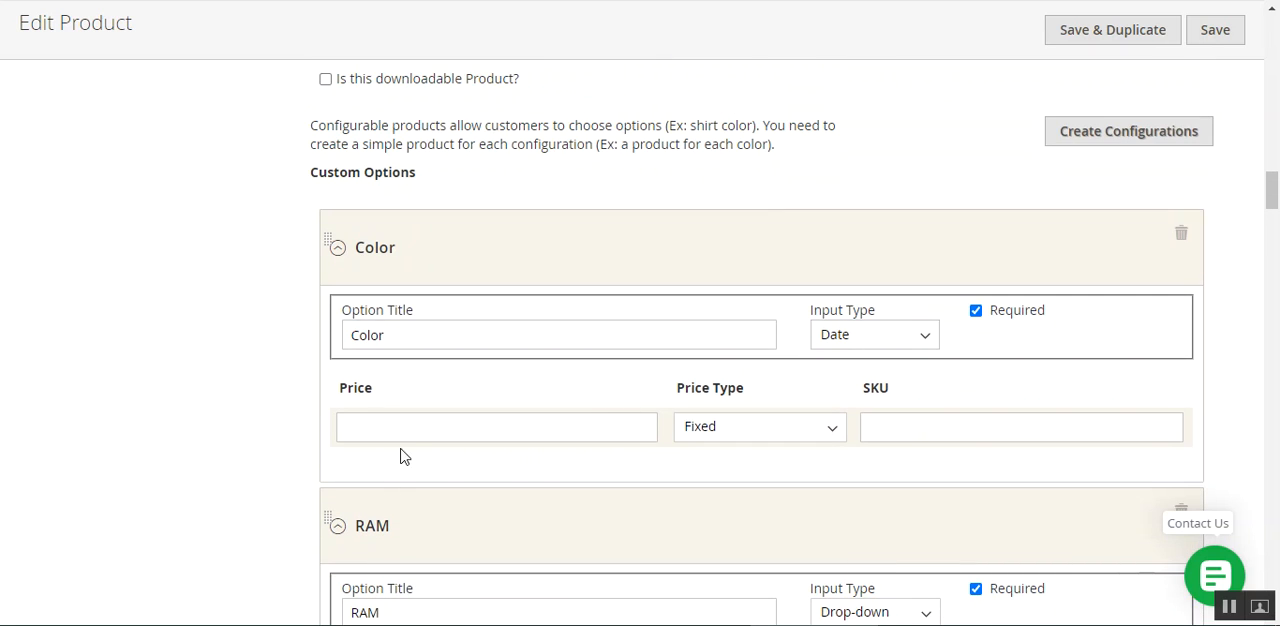
left_click(415, 432)
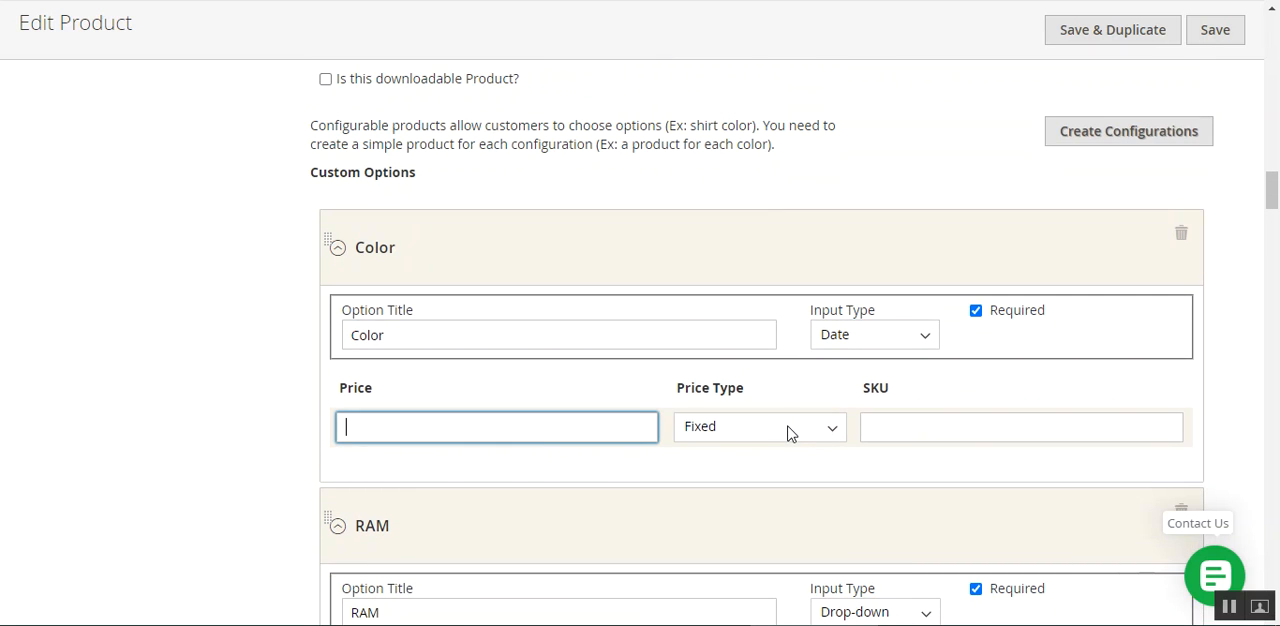
Set the Color option's input type to Checkbox and add one empty value row to it
left_click(897, 338)
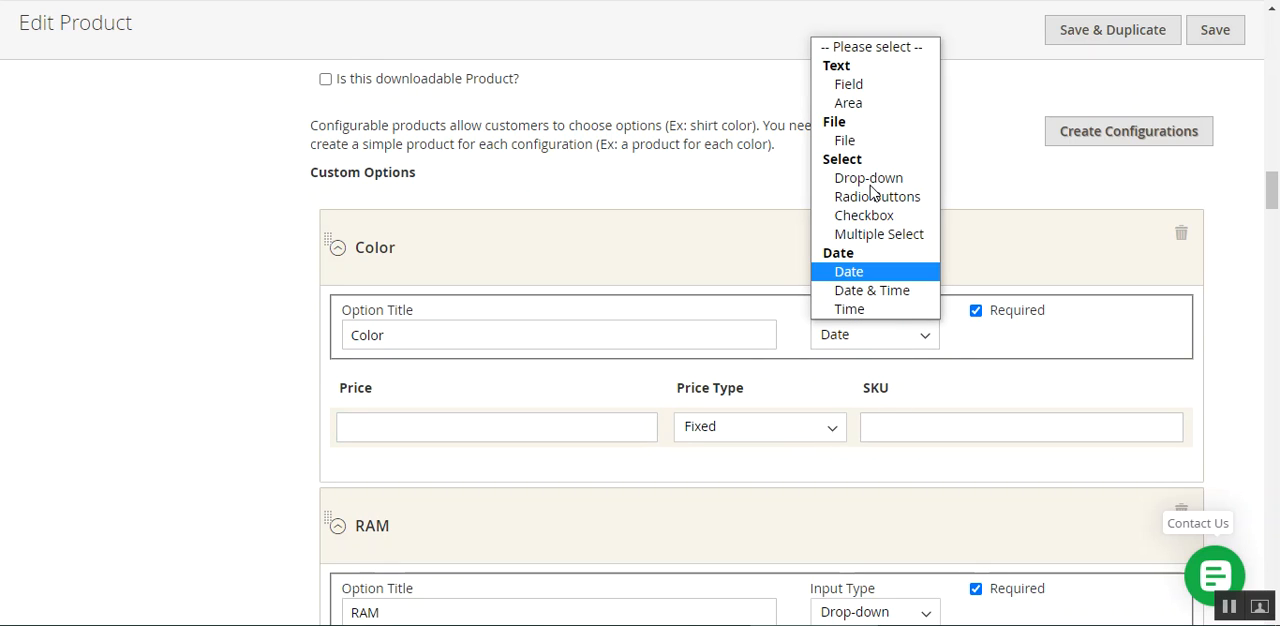
left_click(872, 216)
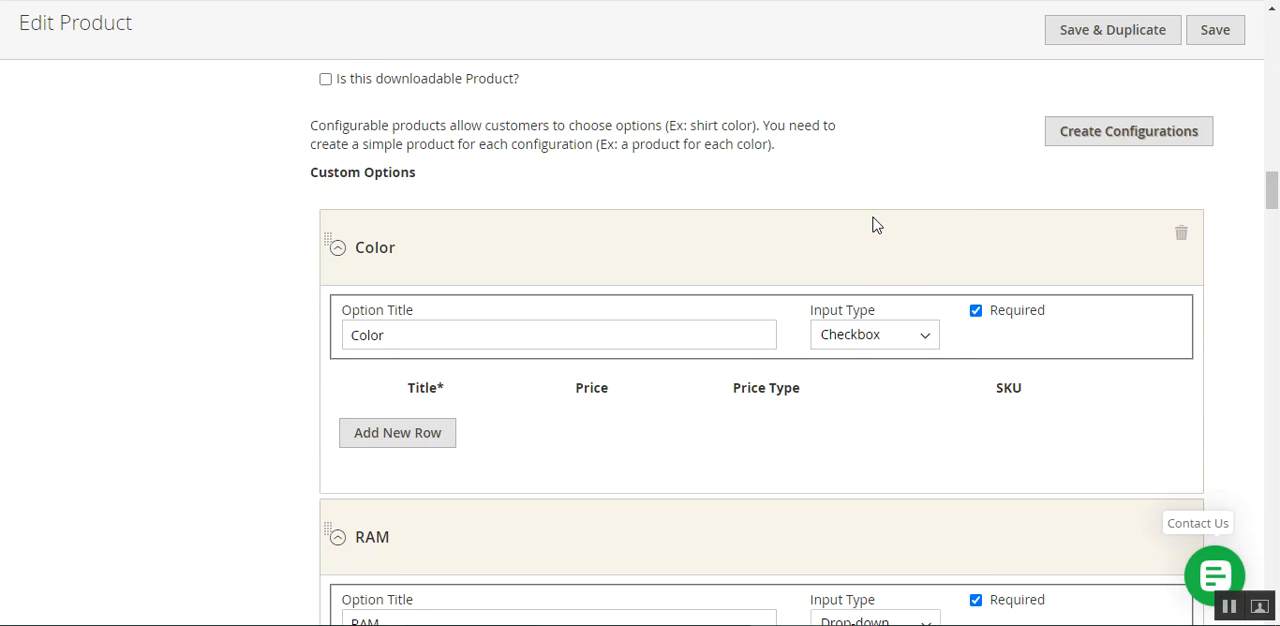
scroll(474, 349, "down", 1)
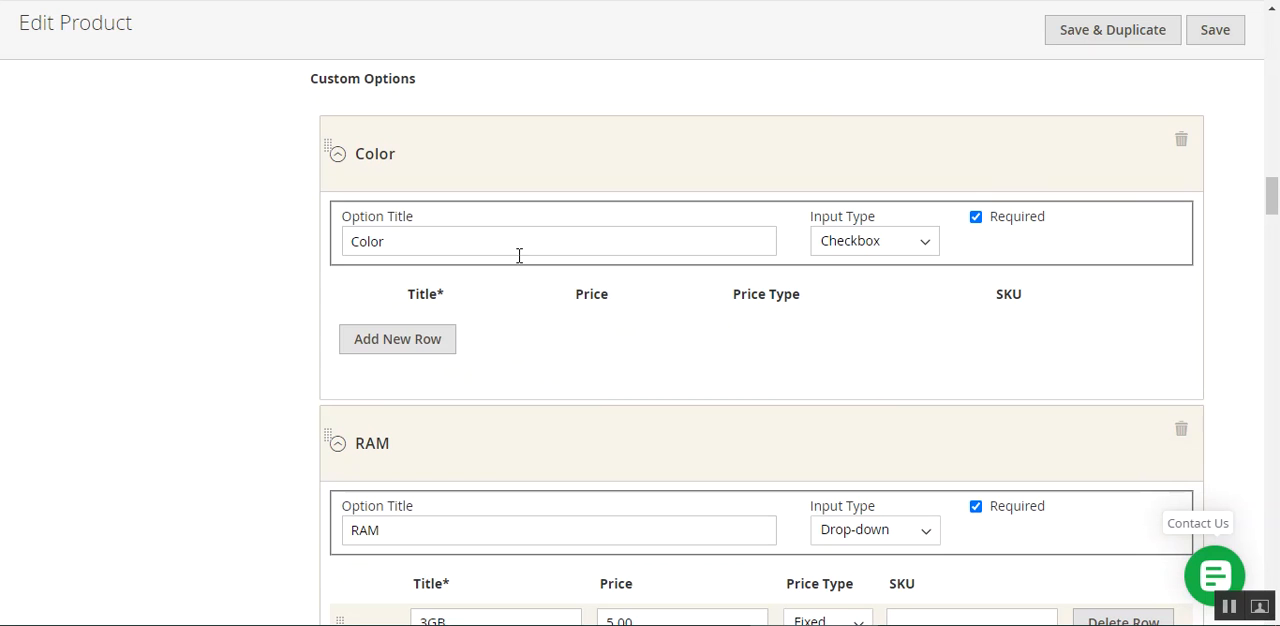
left_click(385, 346)
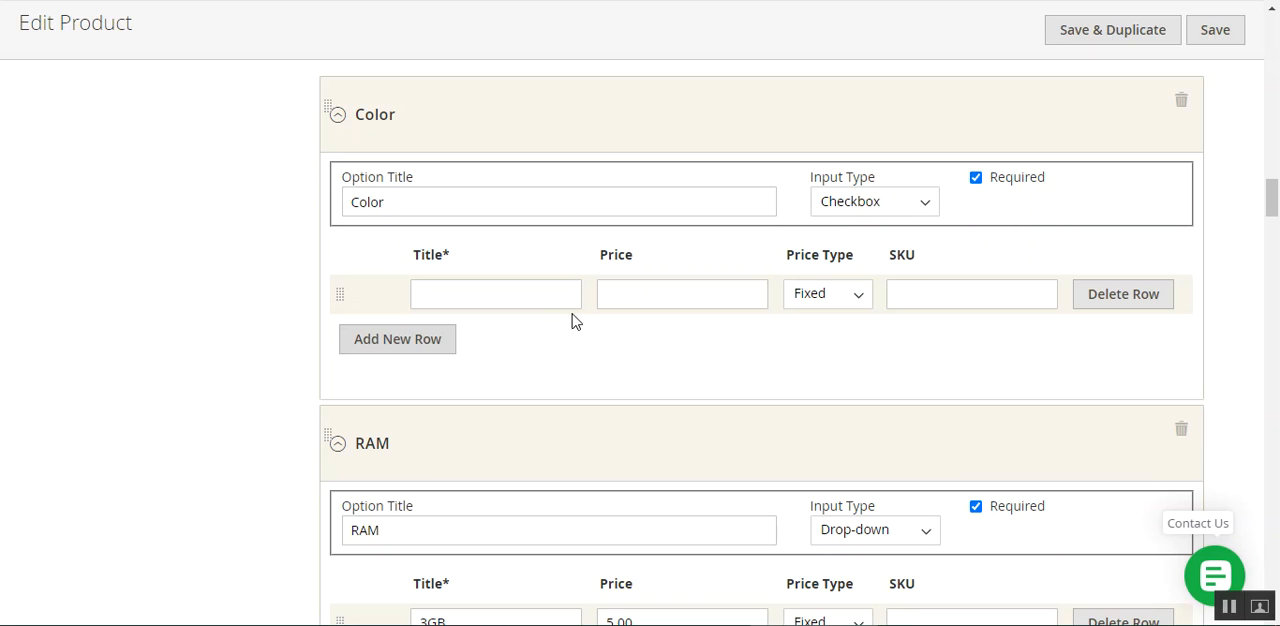
left_click(520, 298)
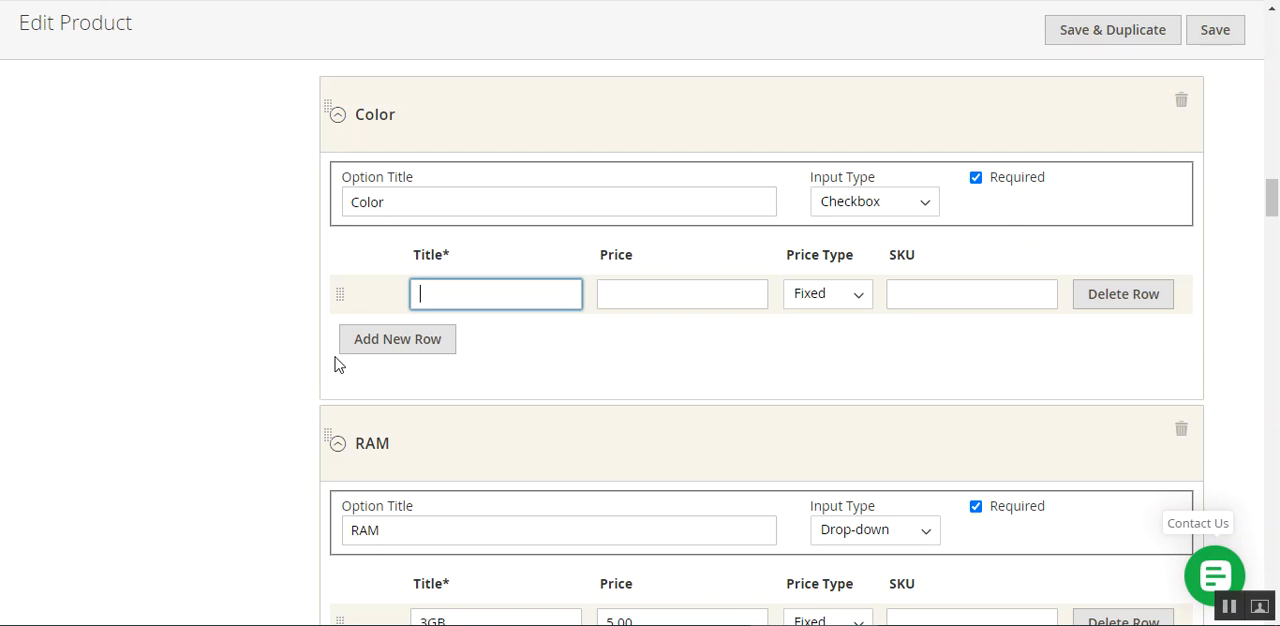
left_click_drag(1273, 198, 1271, 30)
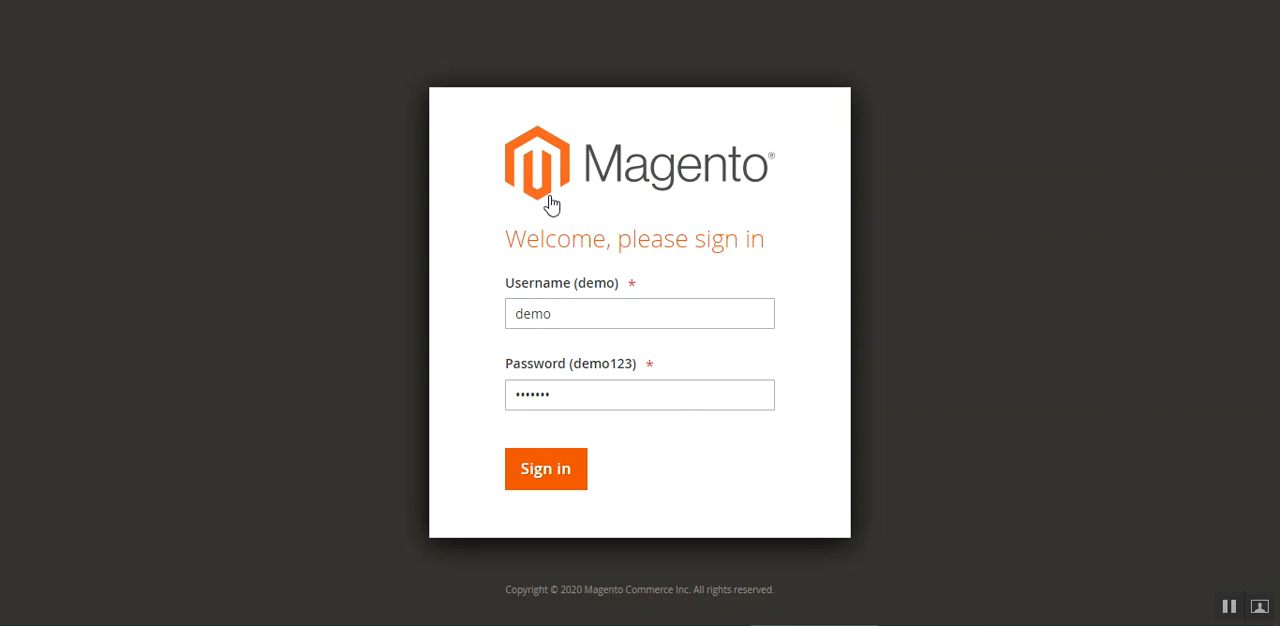
Sign in to the Magento admin with the prefilled credentials and open the Webkul Custom Option settings in the store configuration
left_click(562, 470)
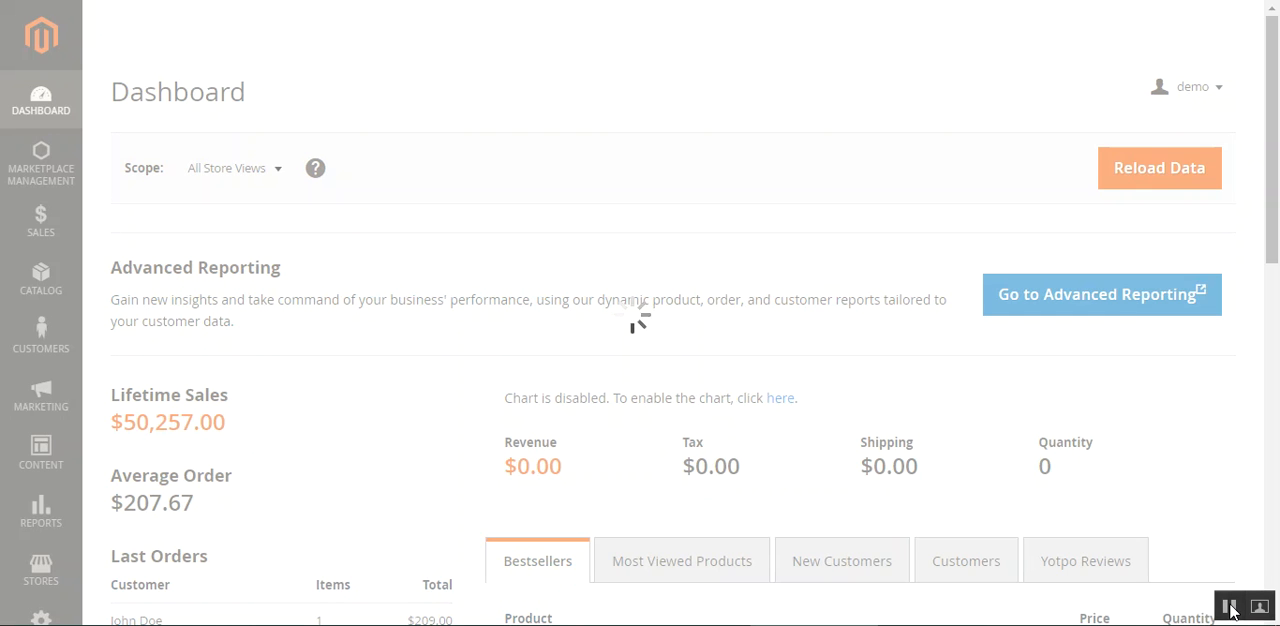
left_click(50, 575)
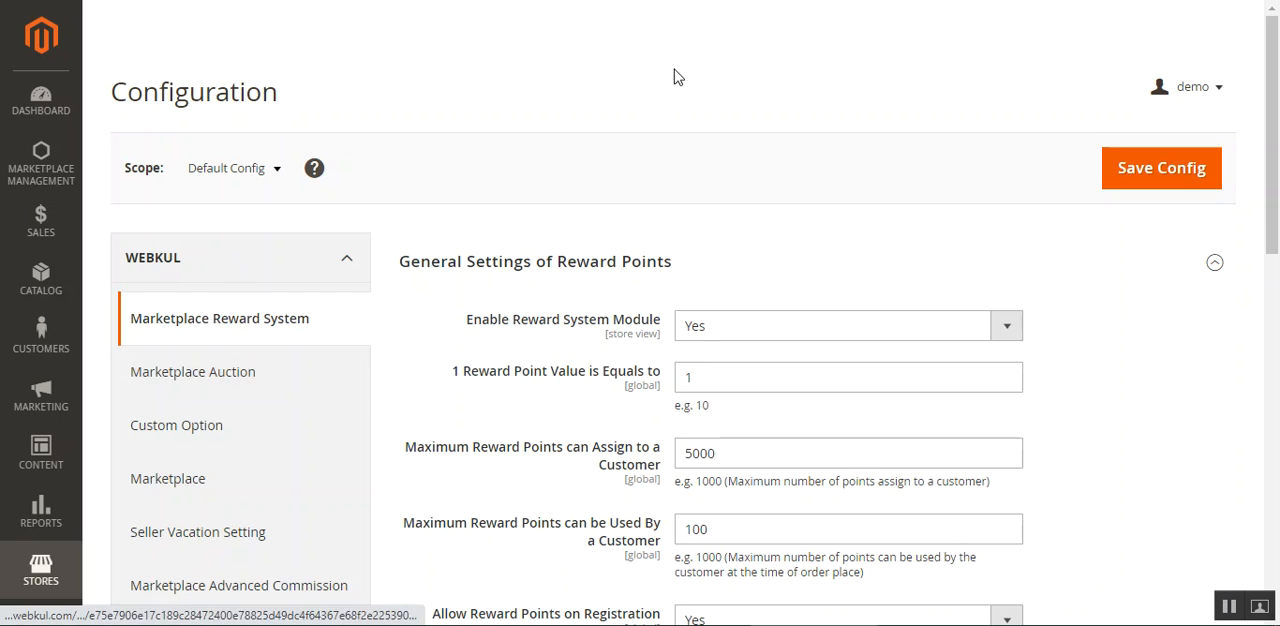
scroll(241, 327, "down", 2)
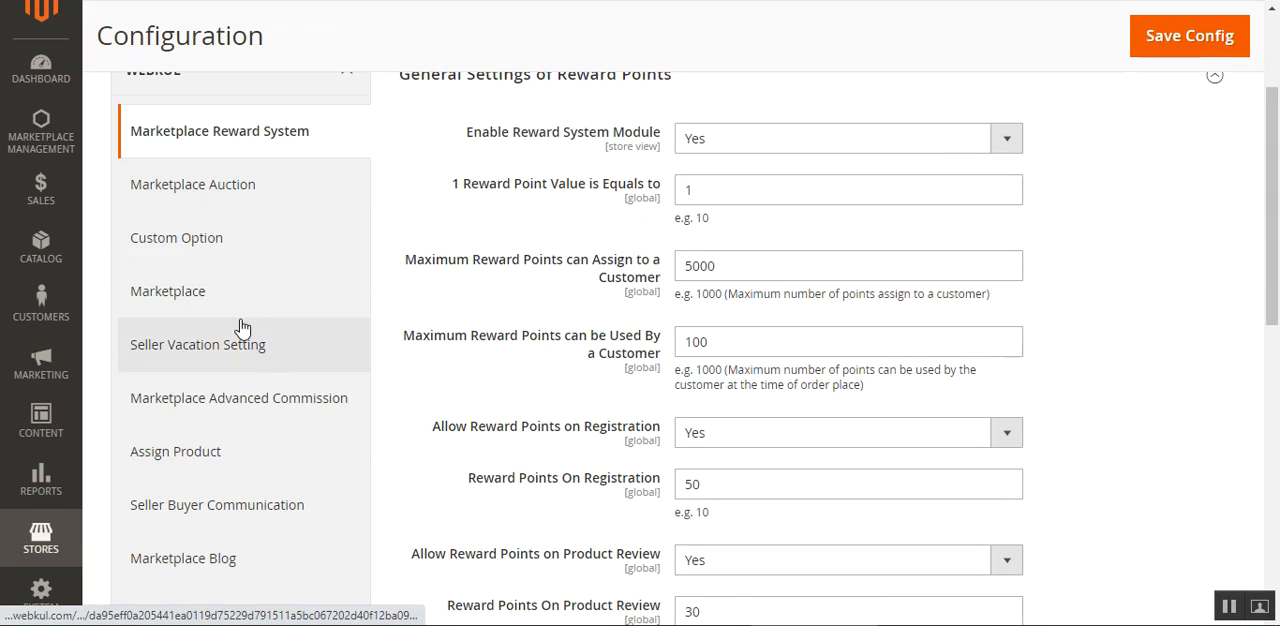
left_click(215, 253)
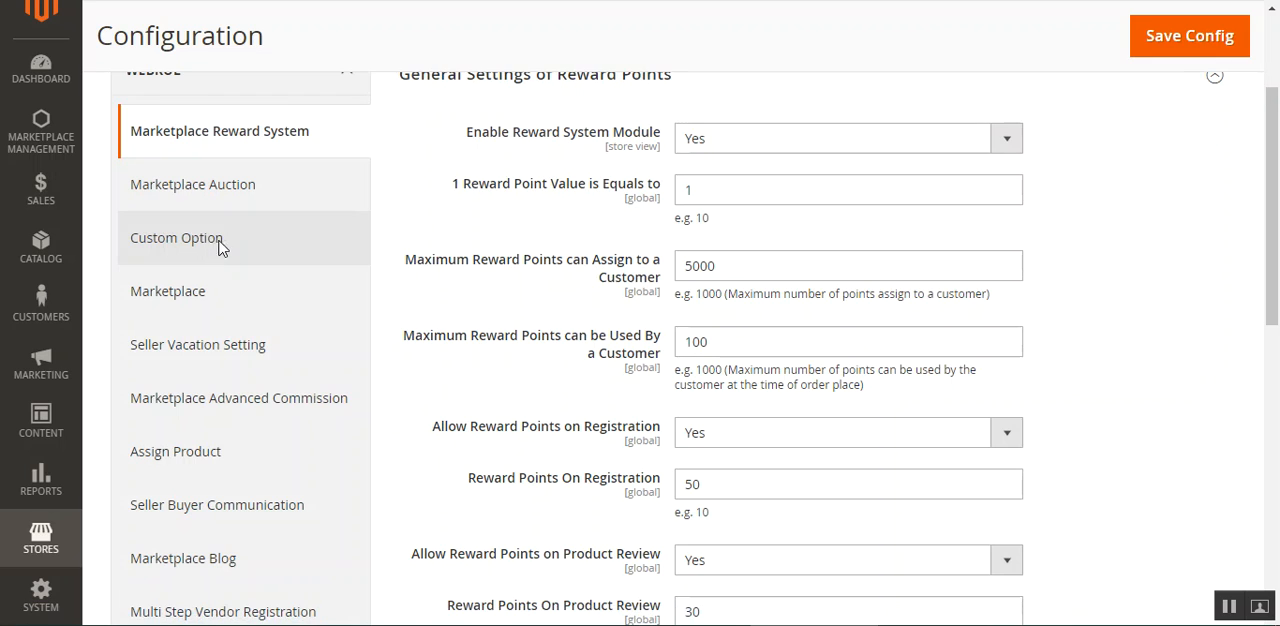
left_click_drag(1277, 104, 1279, 150)
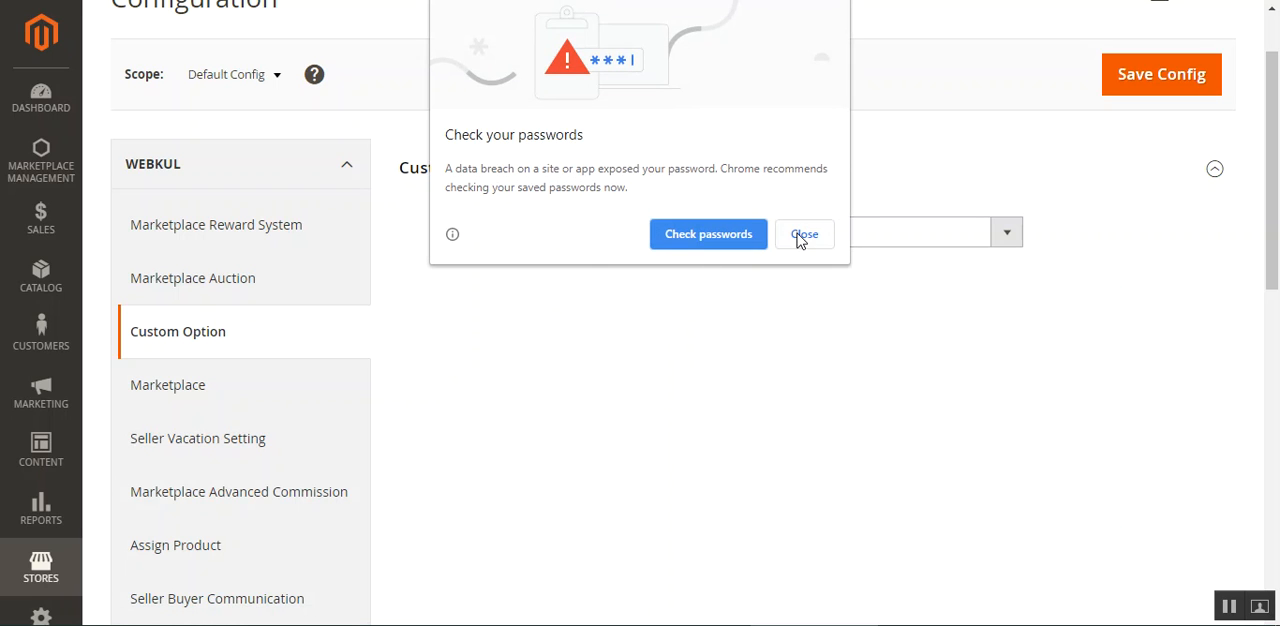
left_click(800, 236)
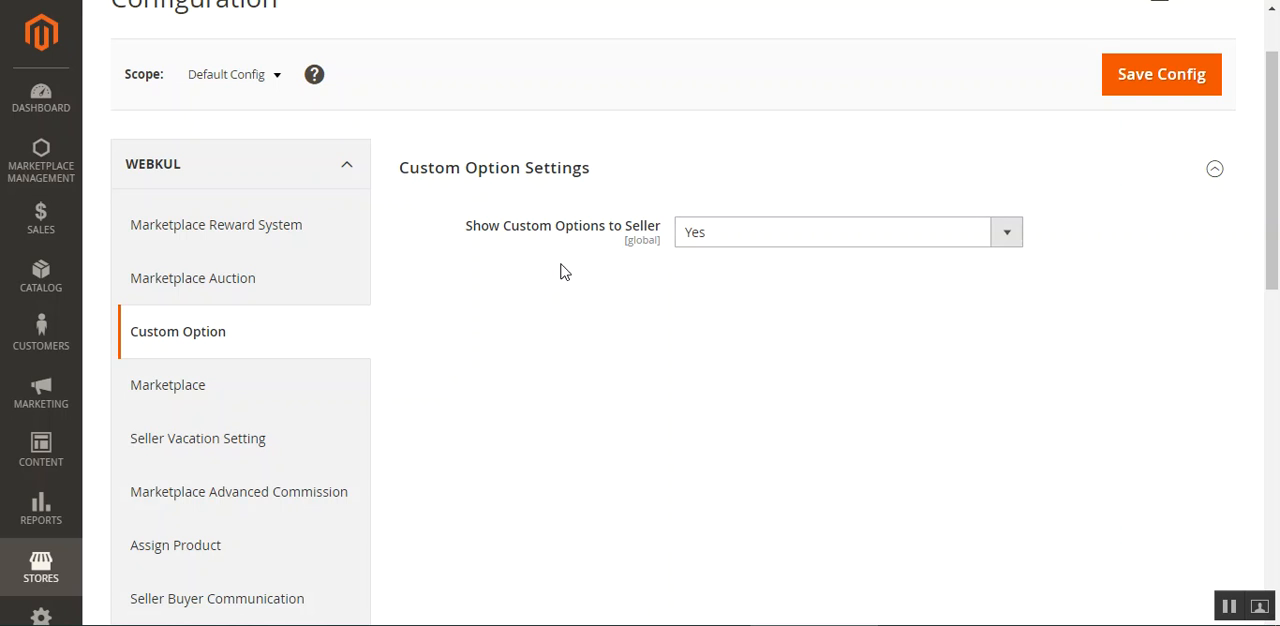
Examine the choices of the Show Custom Options to Seller setting without changing it
left_click_drag(467, 226, 660, 227)
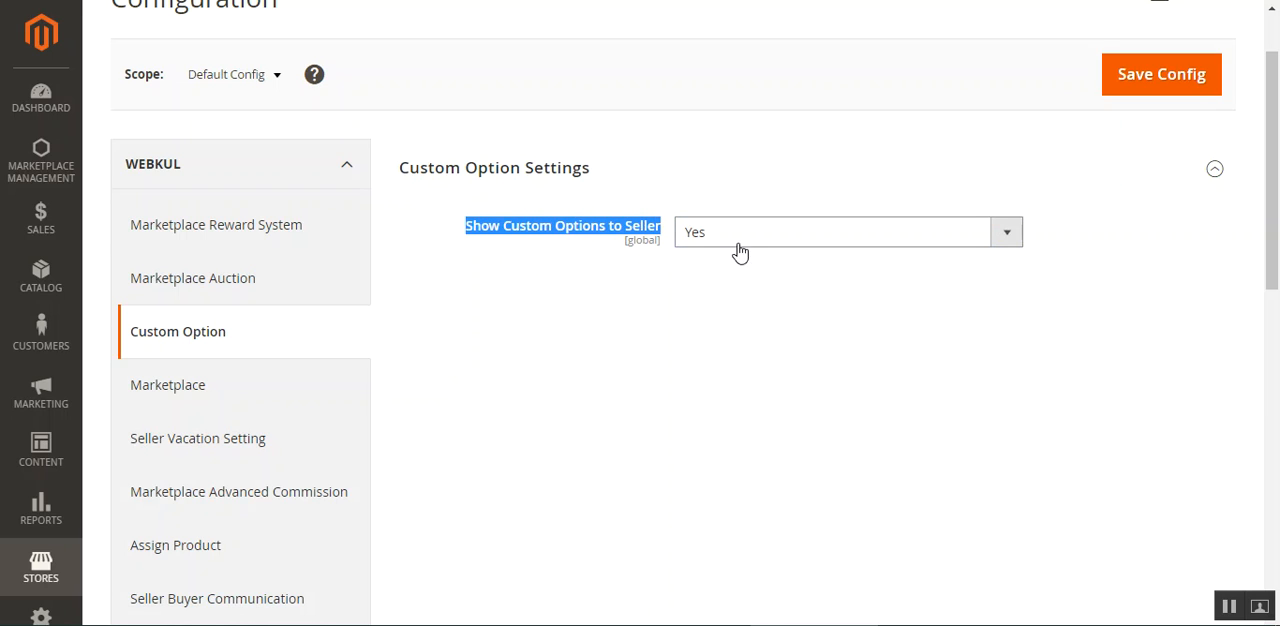
left_click(747, 244)
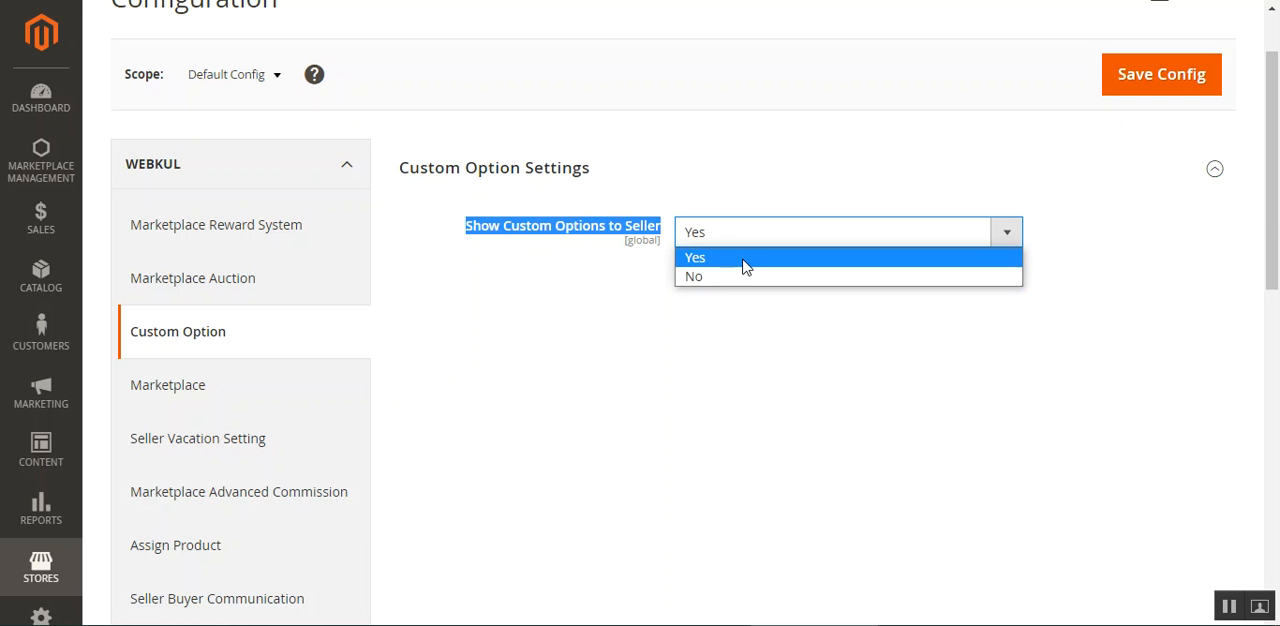
left_click(589, 272)
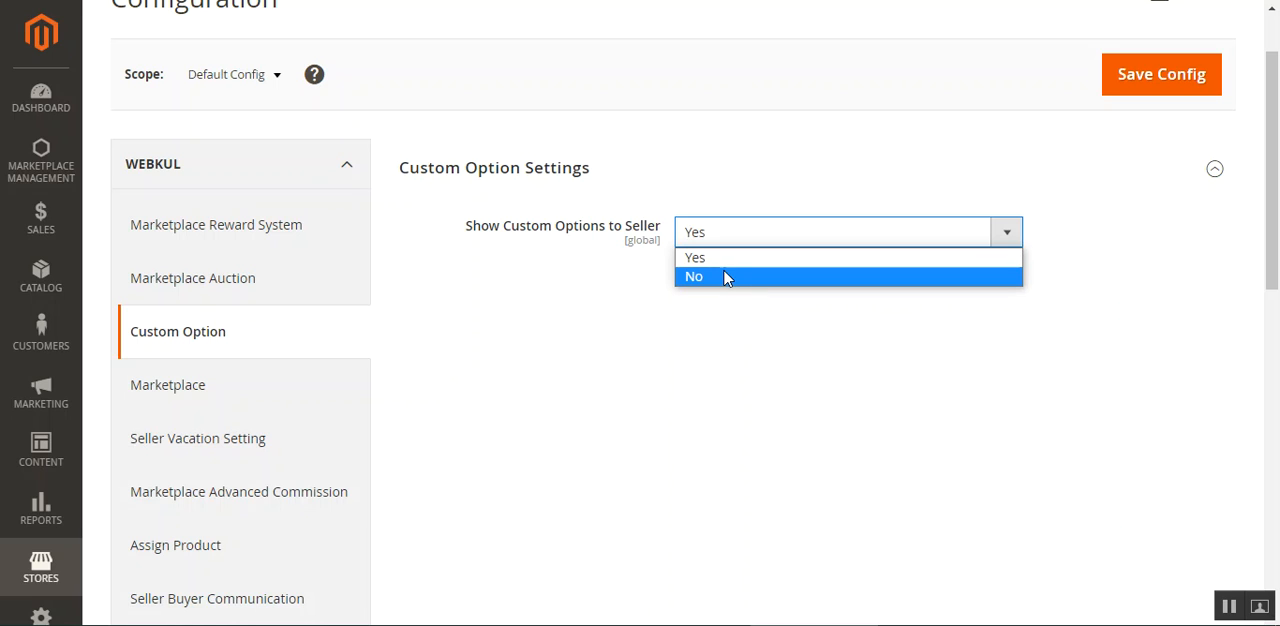
left_click(579, 290)
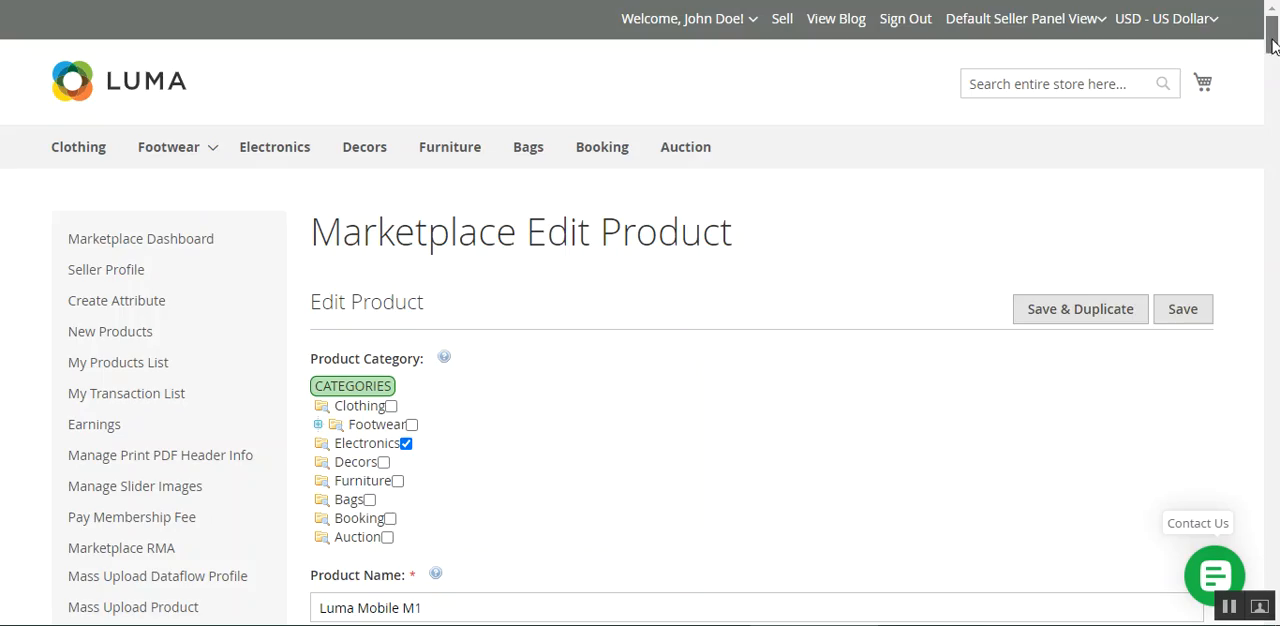
Return to the seller's edit page for Luma Mobile M1 and examine the Custom Options section
left_click_drag(1272, 30, 1265, 198)
left_click_drag(318, 293, 420, 296)
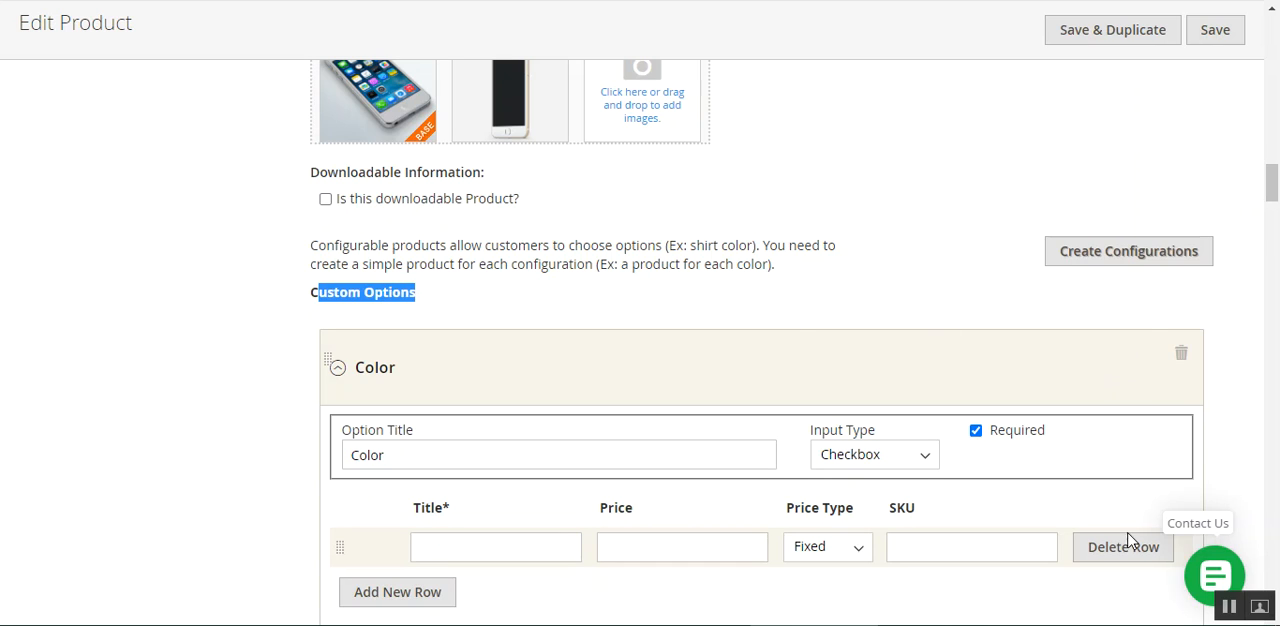
left_click(370, 257)
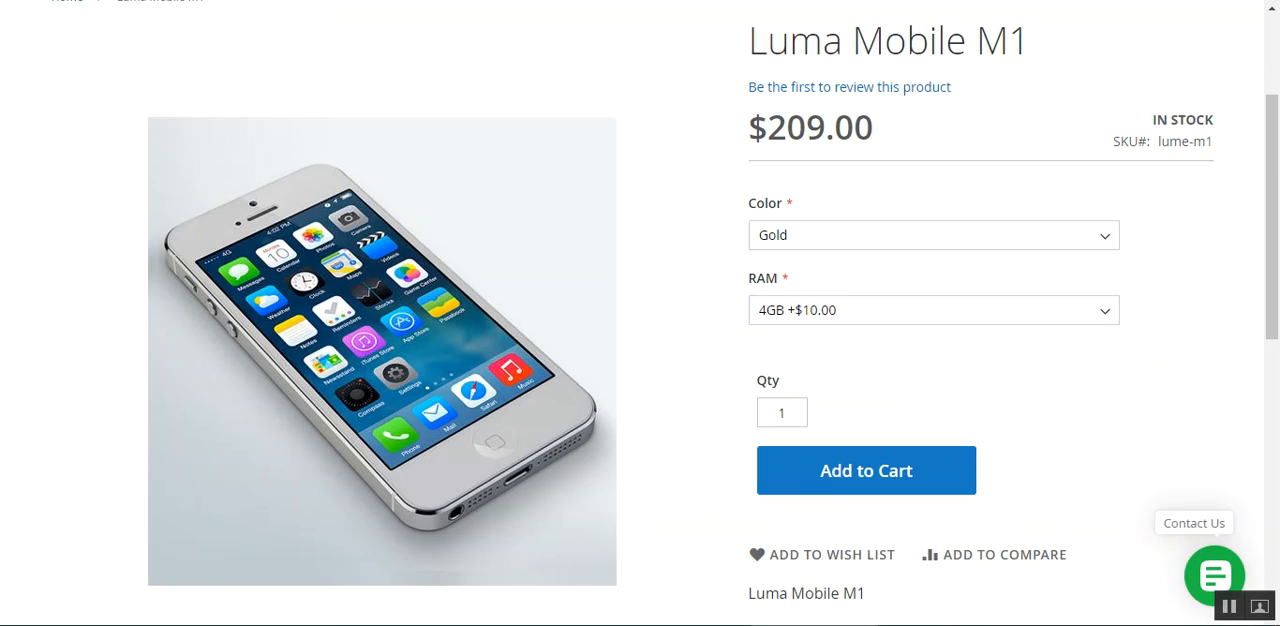
Switch to the Luma Mobile M1 storefront page and review its RAM choices and product title, keeping the current selection
left_click(1028, 310)
left_click(731, 274)
scroll(737, 289, "up", 2)
scroll(834, 409, "down", 1)
left_click(843, 408)
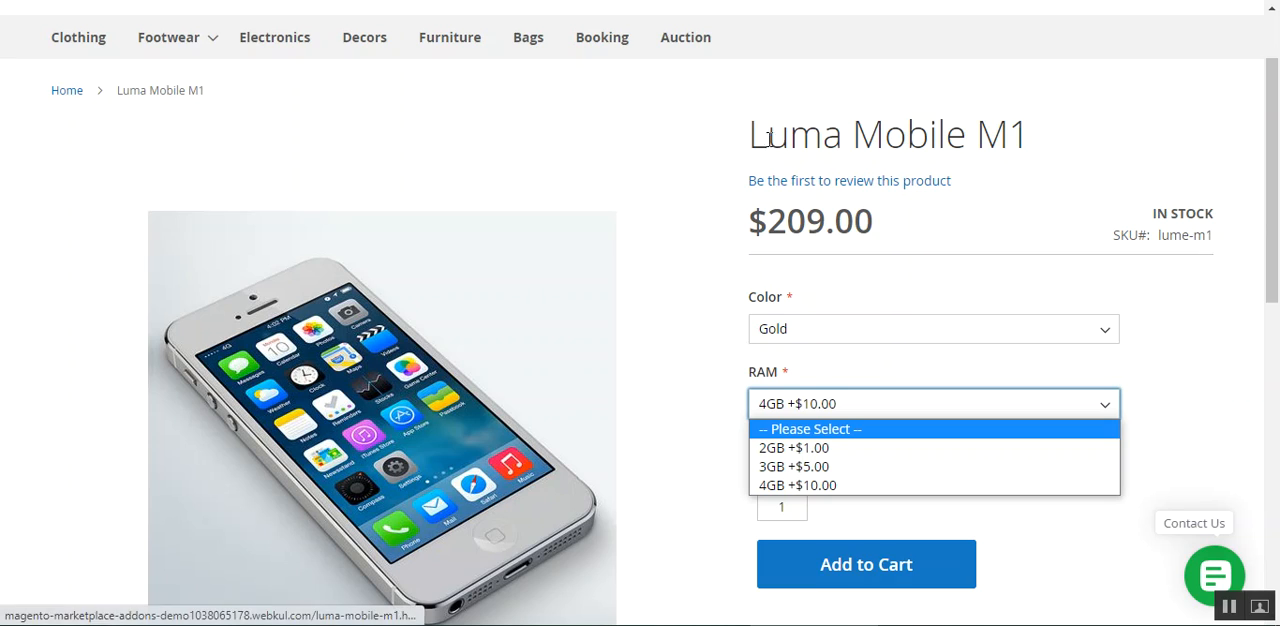
left_click_drag(753, 138, 1089, 137)
left_click(1089, 137)
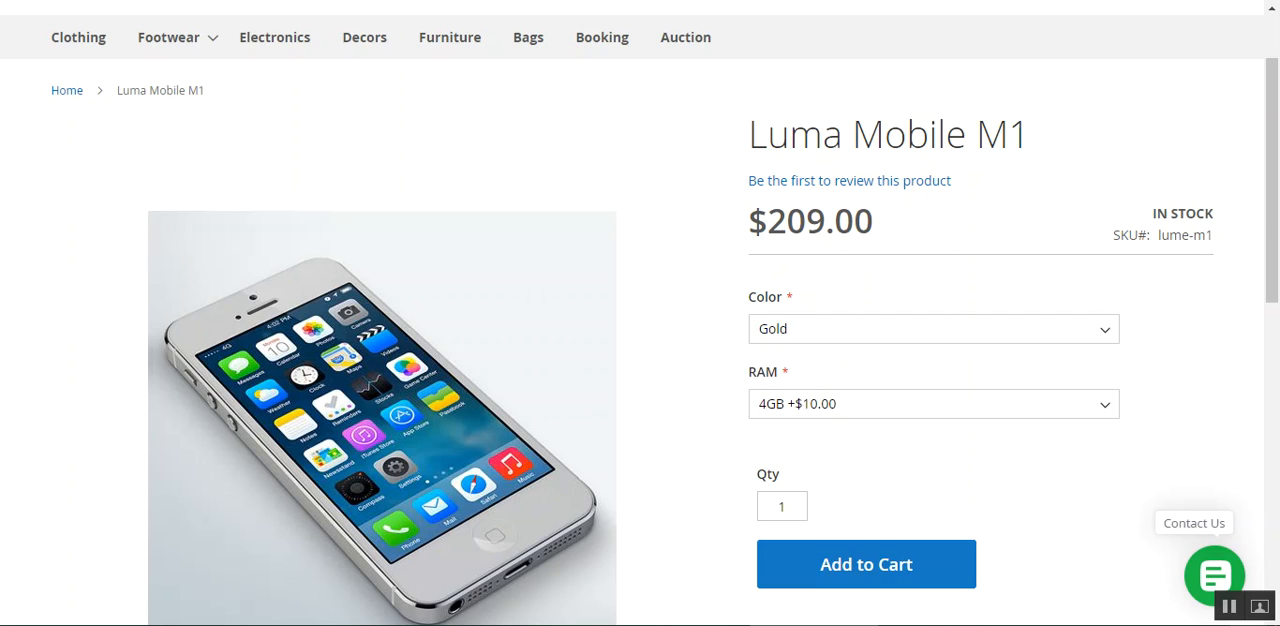